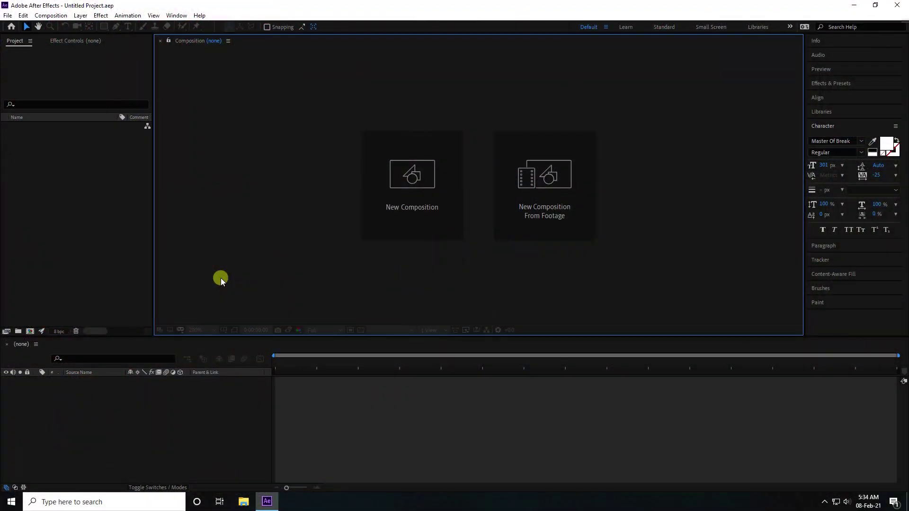
Create a composition named 3D with the HDTV 1080 29.97 preset and a 15-second duration.
{"action": "left_click", "coordinate": [419, 208]}
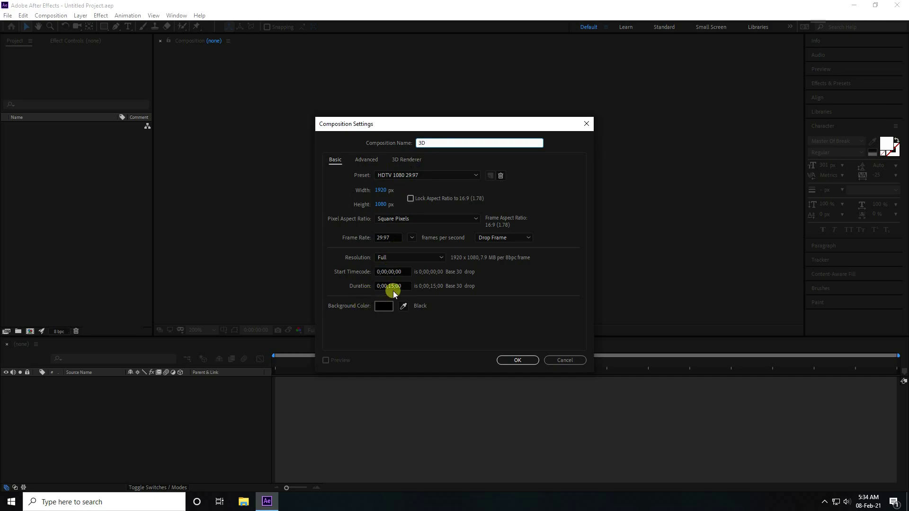
{"action": "left_click", "coordinate": [516, 360]}
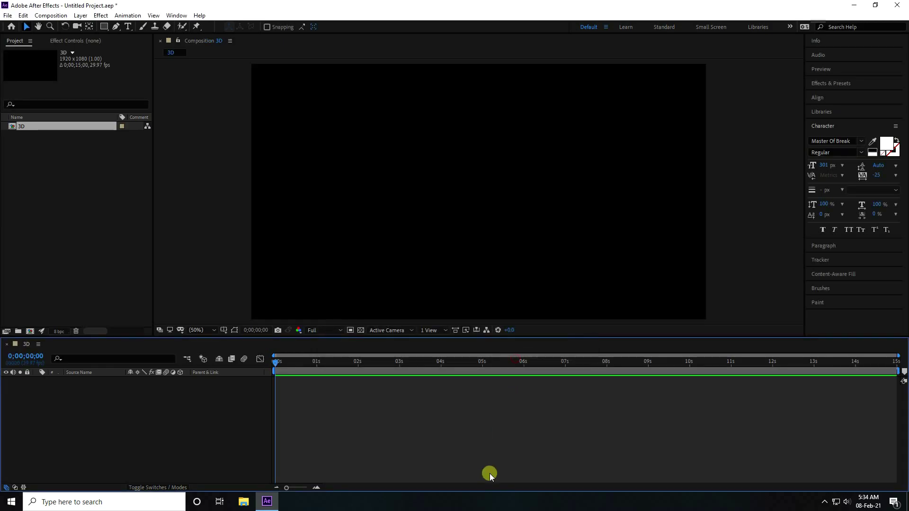
Add a text layer reading "Love" to the 3D composition.
{"action": "right_click", "coordinate": [116, 433]}
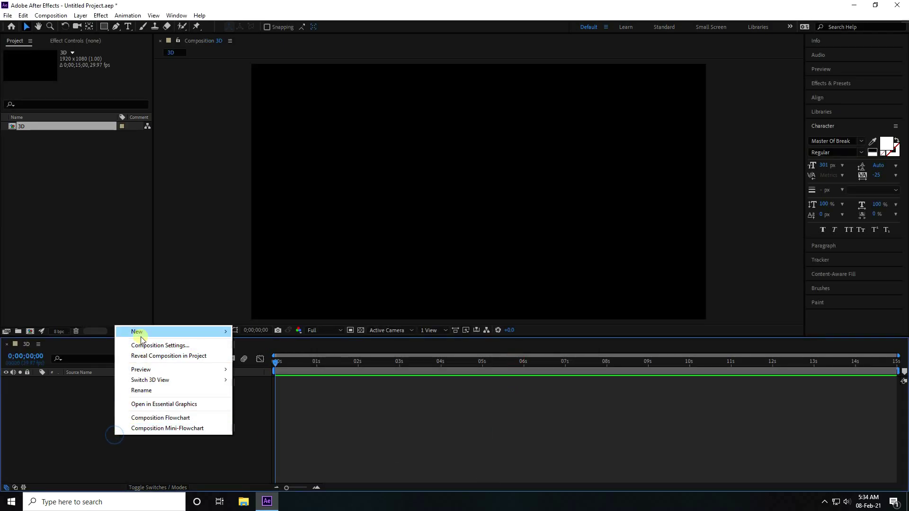
{"action": "mouse_move", "coordinate": [135, 332]}
{"action": "left_click", "coordinate": [278, 349]}
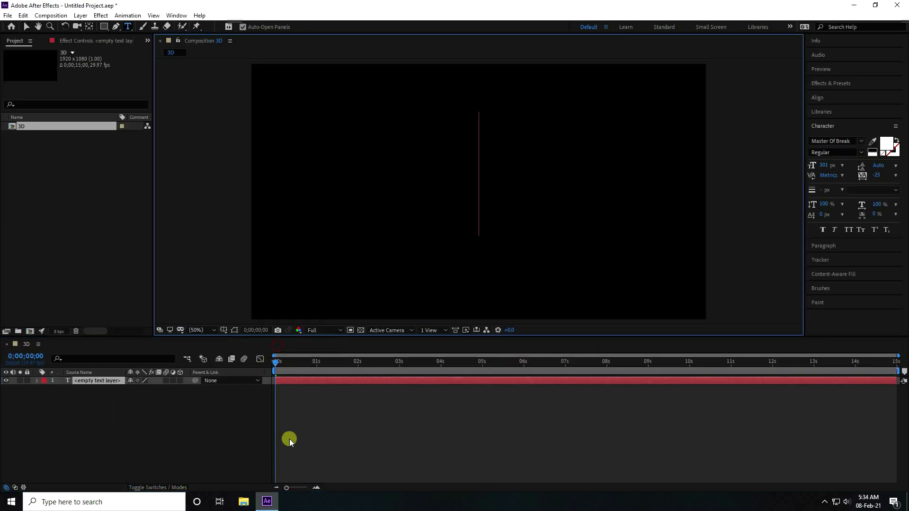
{"action": "type", "text": "Love"}
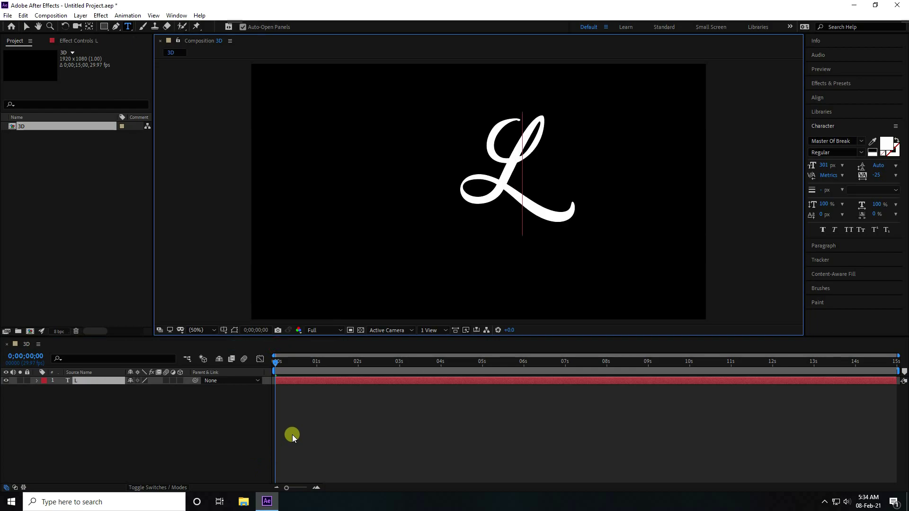
{"action": "left_click", "coordinate": [26, 27]}
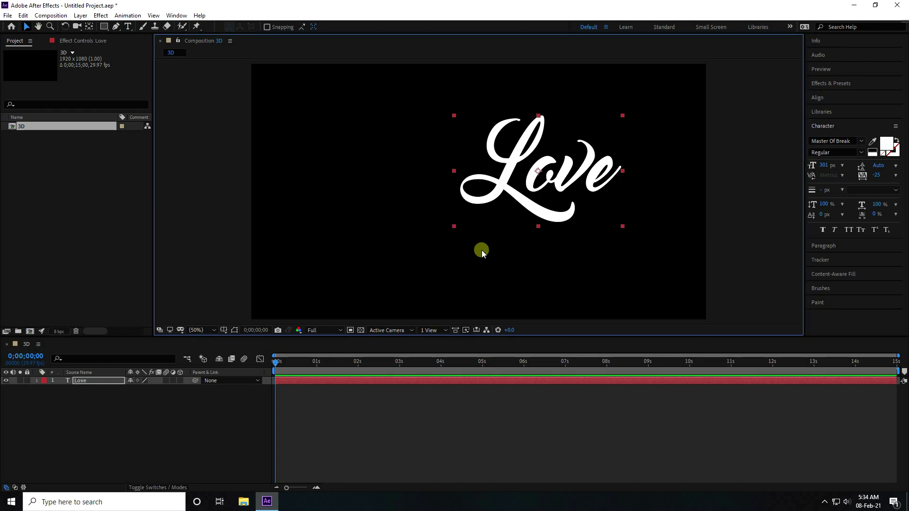
Center the Love text layer vertically and horizontally in the composition.
{"action": "left_click", "coordinate": [817, 98]}
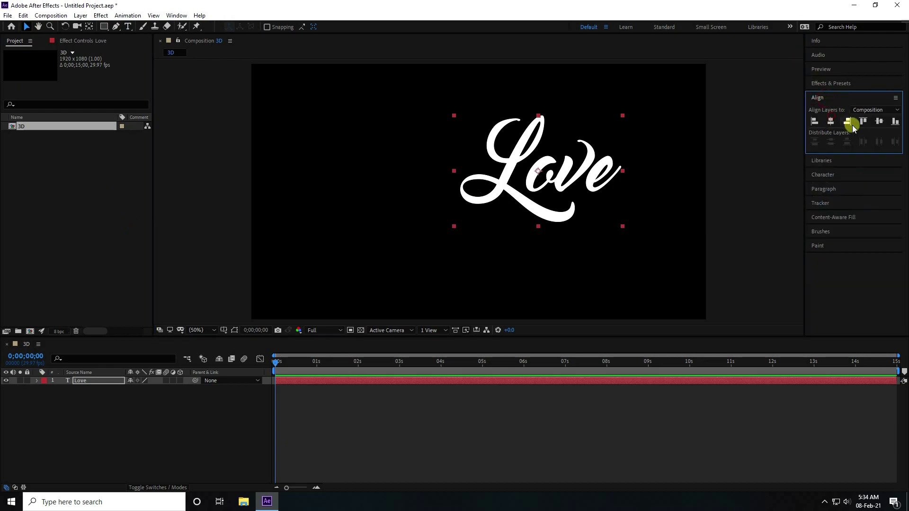
{"action": "left_click", "coordinate": [878, 122]}
{"action": "left_click", "coordinate": [830, 122]}
{"action": "left_click", "coordinate": [433, 433]}
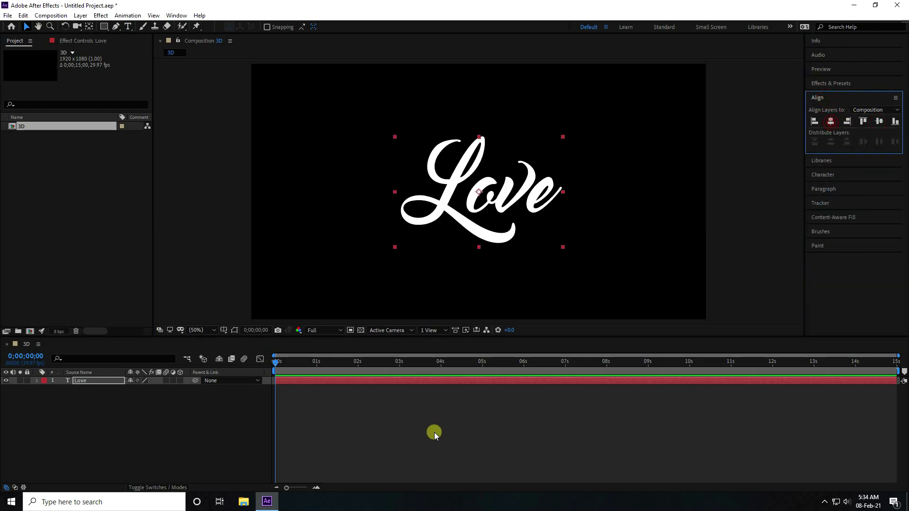
Hide the Love text layer and create a black 1920 x 1080 solid layer named E3D.
{"action": "left_click", "coordinate": [81, 380]}
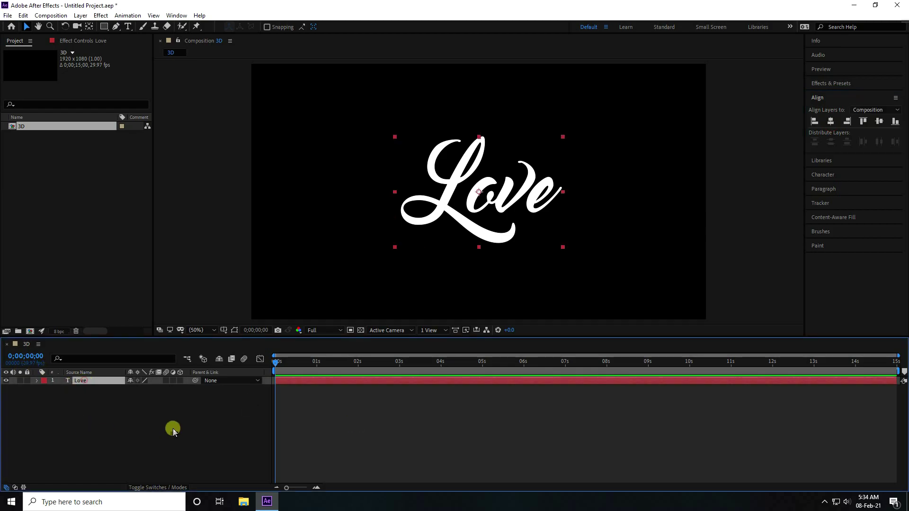
{"action": "left_click", "coordinate": [6, 383]}
{"action": "right_click", "coordinate": [64, 423]}
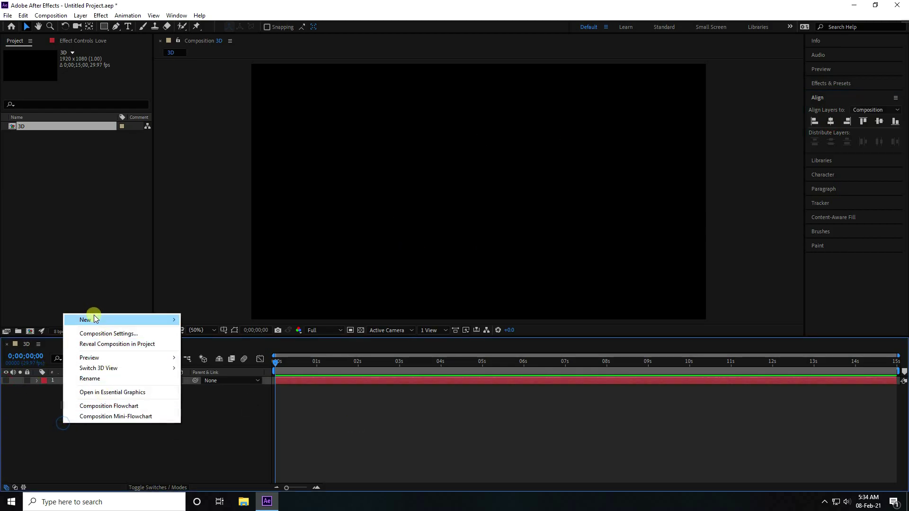
{"action": "mouse_move", "coordinate": [95, 320]}
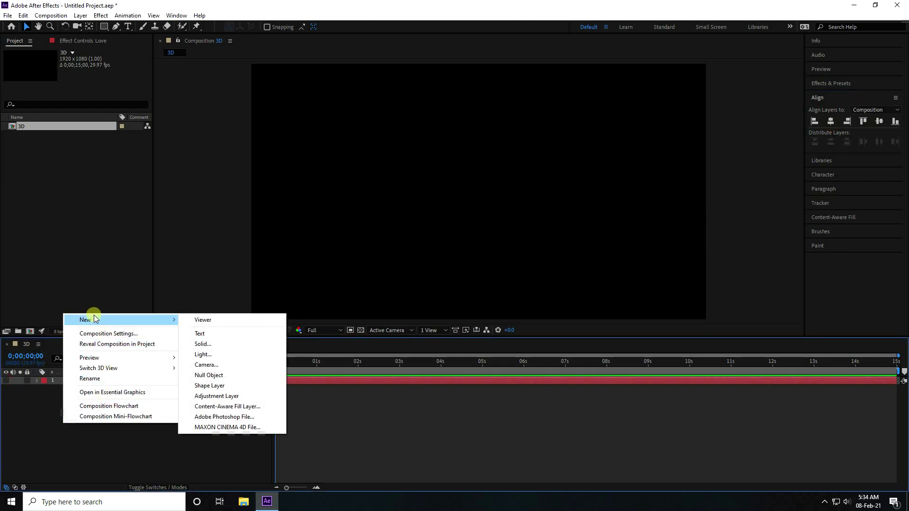
{"action": "left_click", "coordinate": [202, 344]}
{"action": "key", "text": "BackSpace"}
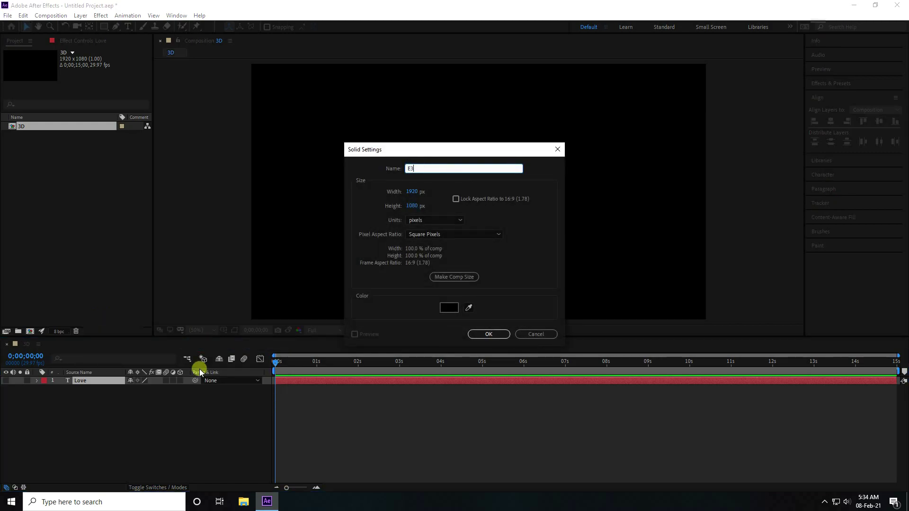
{"action": "left_click", "coordinate": [488, 334]}
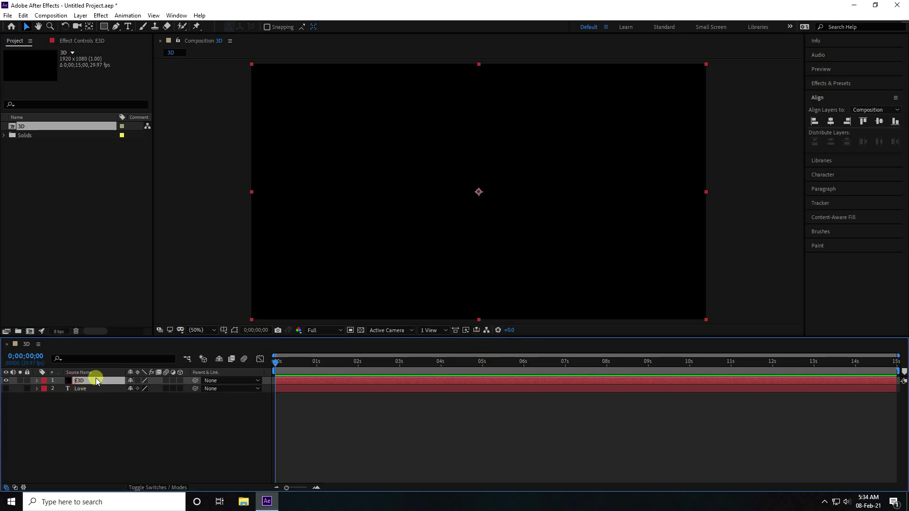
Apply the Video Copilot Element effect to the E3D solid.
{"action": "left_click", "coordinate": [85, 16]}
{"action": "mouse_move", "coordinate": [100, 16]}
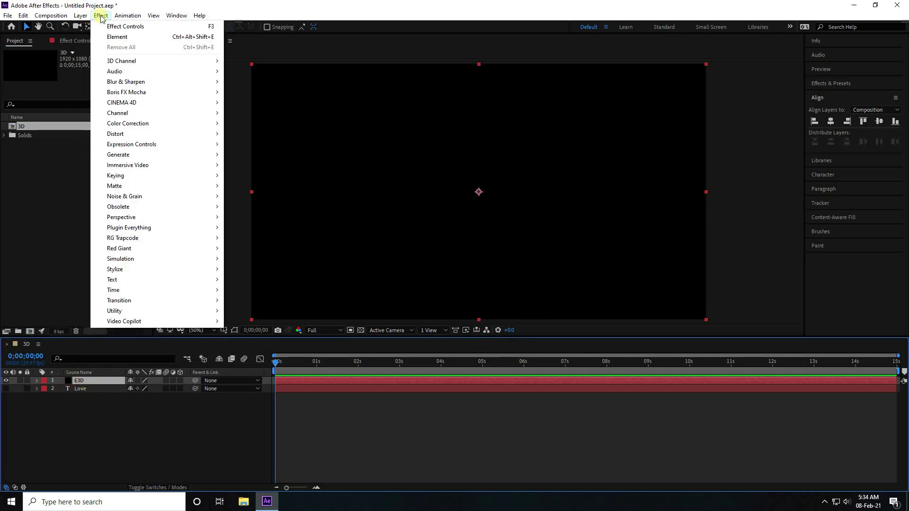
{"action": "mouse_move", "coordinate": [139, 323]}
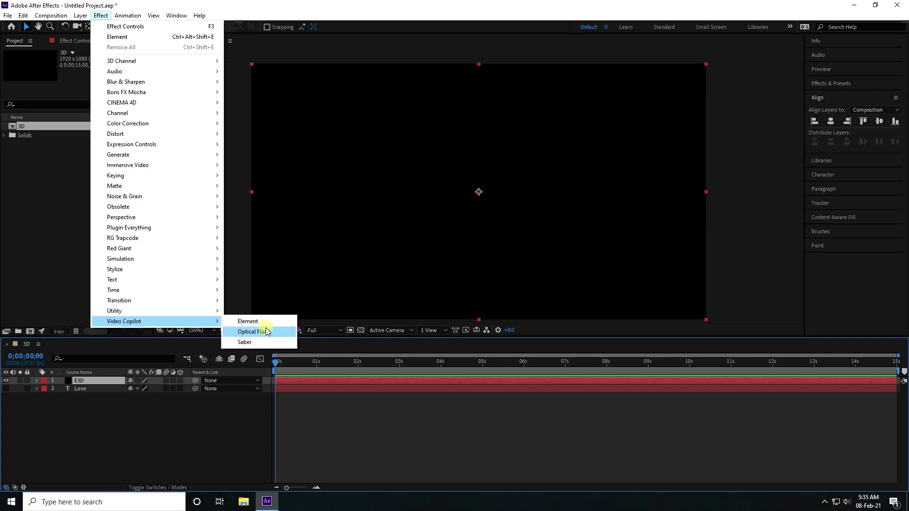
{"action": "left_click", "coordinate": [246, 321]}
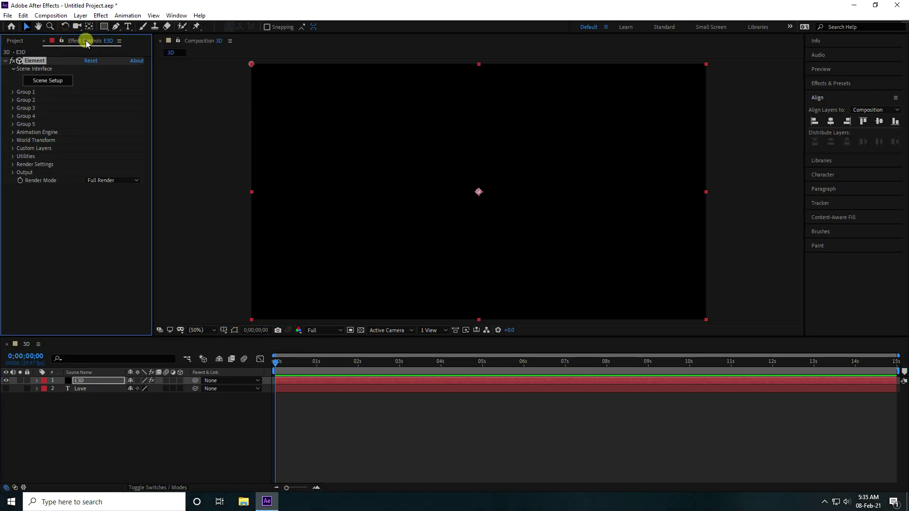
Assign the Love text layer to Path Layer 1 in Element's custom text and masks, and open Scene Setup.
{"action": "left_click", "coordinate": [13, 149]}
{"action": "left_click", "coordinate": [21, 156]}
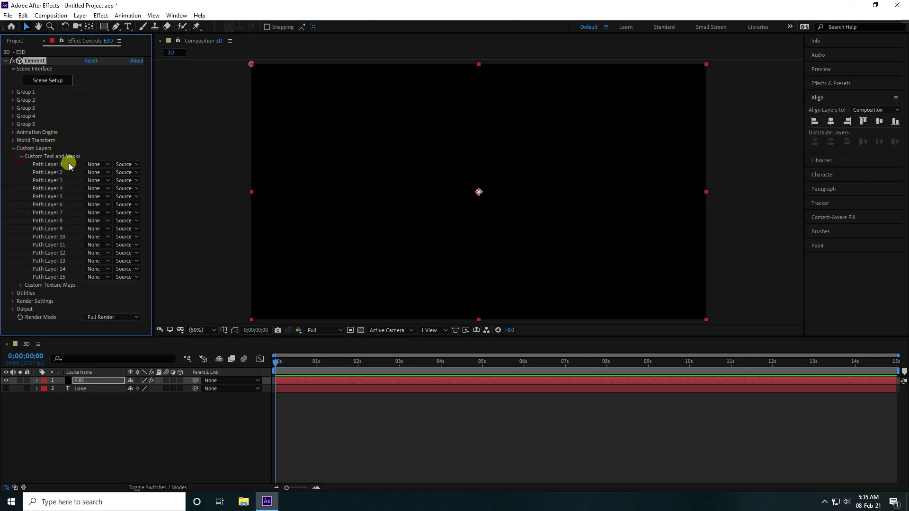
{"action": "left_click", "coordinate": [105, 164]}
{"action": "left_click", "coordinate": [117, 199]}
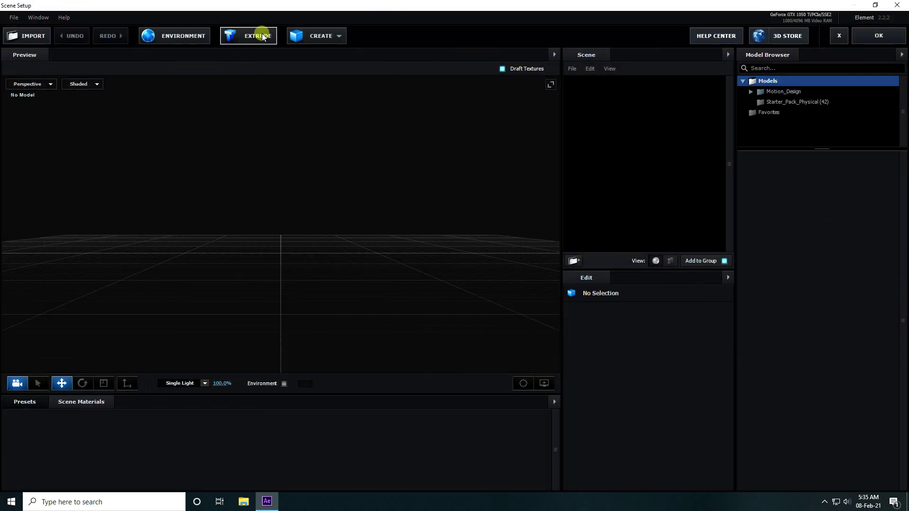
Extrude the Love text into a 3D model and set its path resolution to Extreme.
{"action": "left_click", "coordinate": [263, 37]}
{"action": "scroll", "coordinate": [211, 300], "scroll_direction": "up", "scroll_amount": 4}
{"action": "left_click_drag", "start_coordinate": [233, 277], "coordinate": [206, 154]}
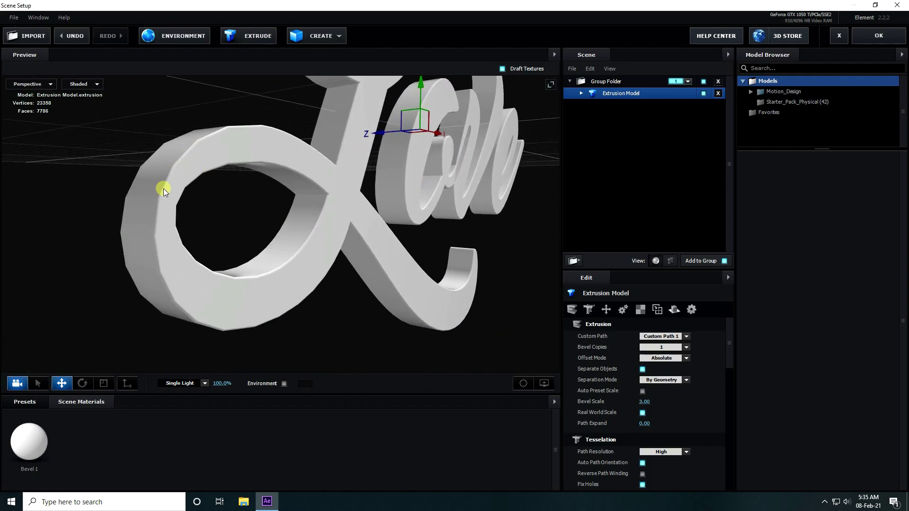
{"action": "left_click", "coordinate": [685, 452]}
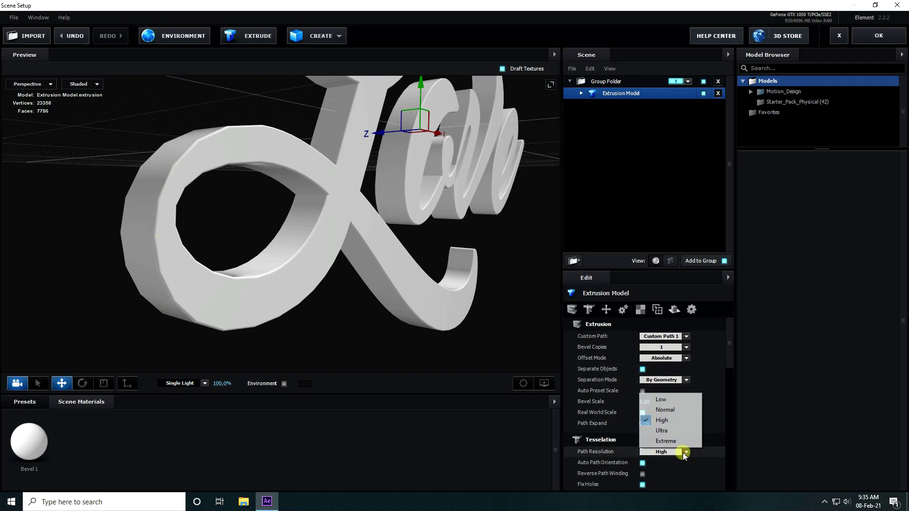
{"action": "left_click", "coordinate": [683, 441]}
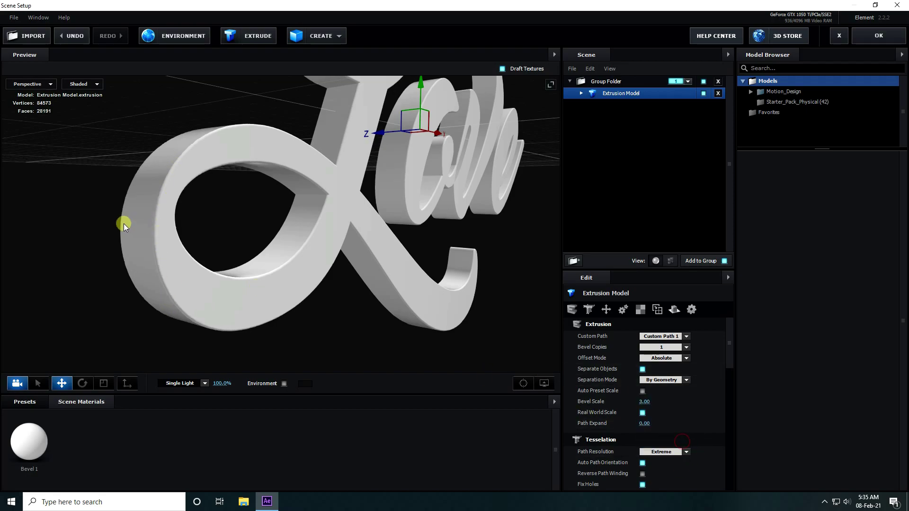
{"action": "left_click_drag", "start_coordinate": [121, 223], "coordinate": [195, 231]}
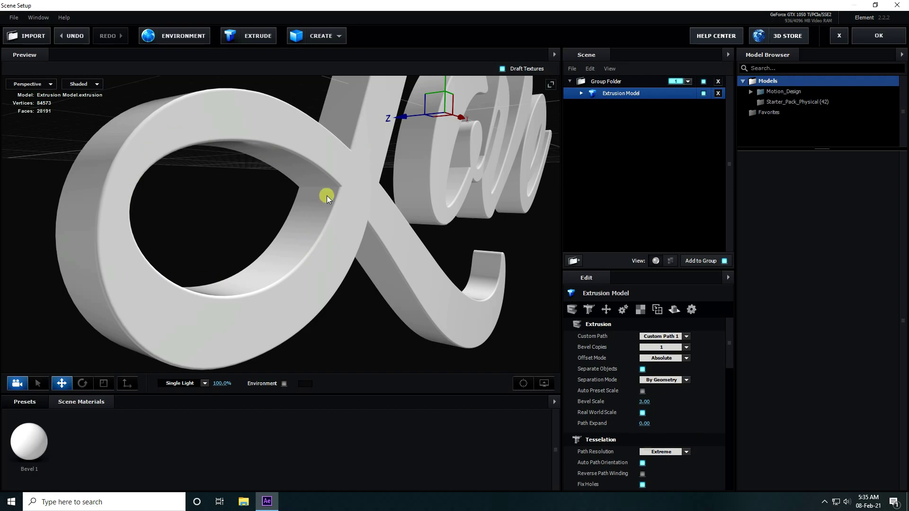
{"action": "left_click_drag", "start_coordinate": [198, 238], "coordinate": [336, 311]}
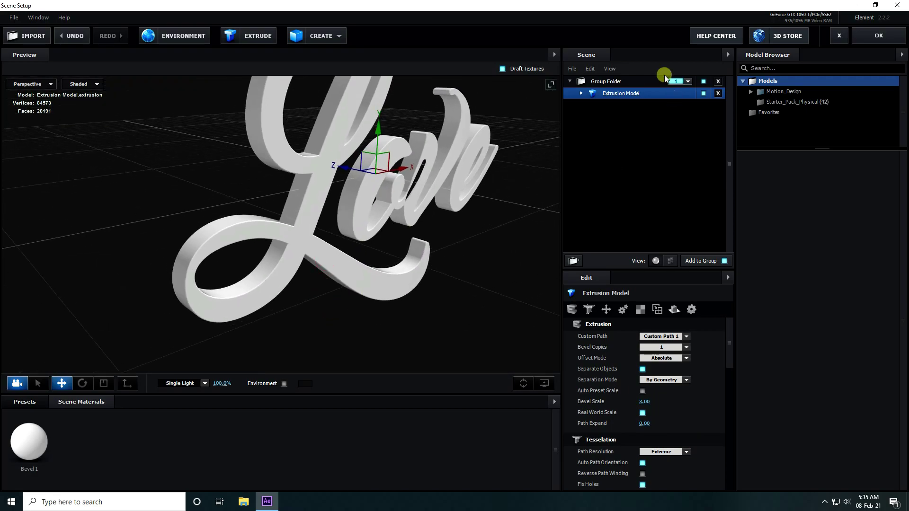
Set the Extrude value of the text model's Bevel 1 to 3.00.
{"action": "left_click", "coordinate": [582, 93]}
{"action": "left_click", "coordinate": [624, 105]}
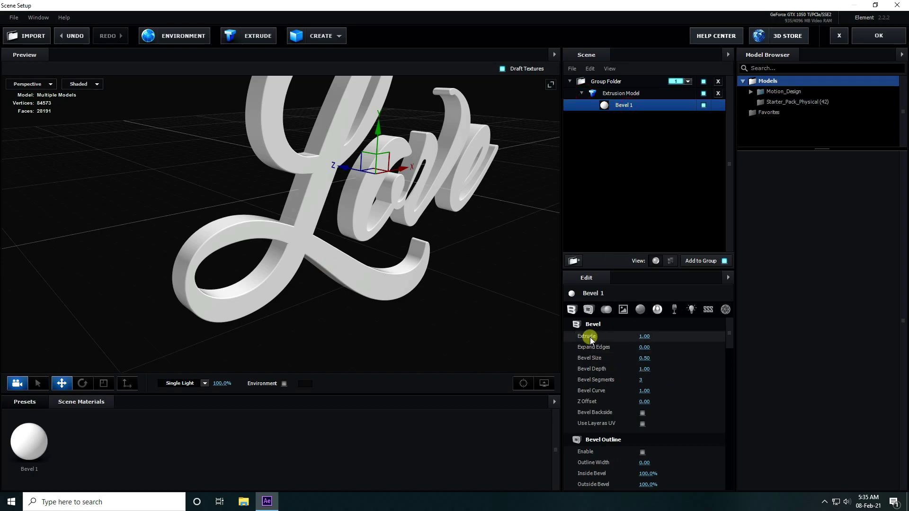
{"action": "type", "text": "3"}
{"action": "key", "text": "Return"}
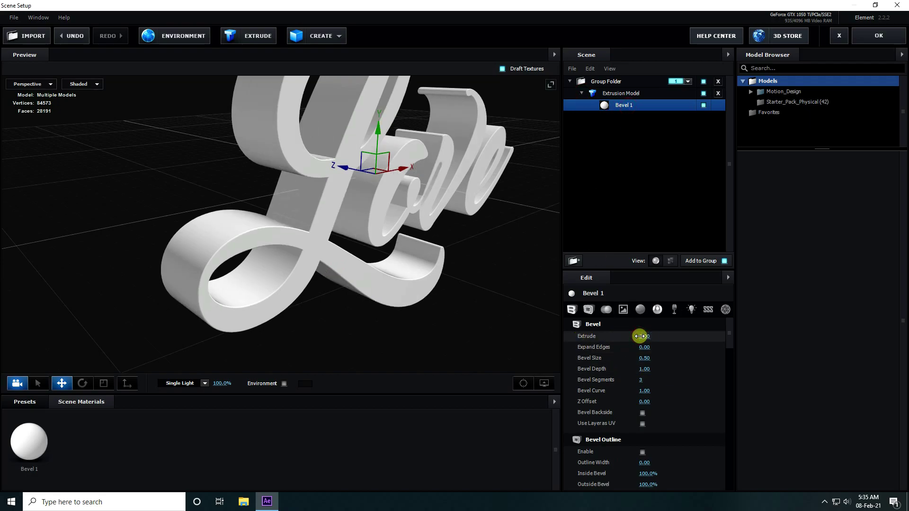
{"action": "left_click_drag", "start_coordinate": [400, 286], "coordinate": [314, 290]}
Apply the Black_Outline material from the Physical presets to the extruded text.
{"action": "left_click", "coordinate": [19, 402]}
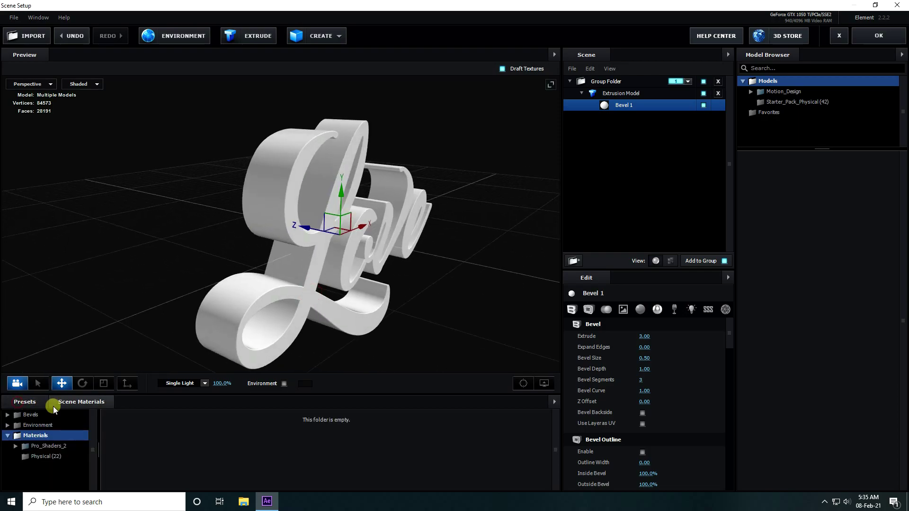
{"action": "left_click", "coordinate": [35, 457]}
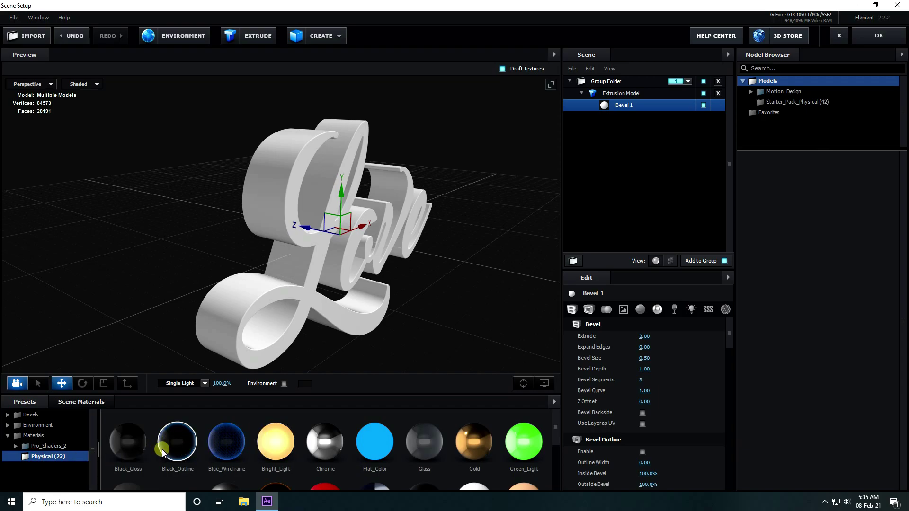
{"action": "left_click_drag", "start_coordinate": [176, 452], "coordinate": [267, 284]}
{"action": "left_click_drag", "start_coordinate": [163, 345], "coordinate": [389, 297]}
Duplicate the extrusion model and move the copy forward along the Z axis, in front of the original.
{"action": "left_click", "coordinate": [582, 93]}
{"action": "left_click", "coordinate": [621, 94]}
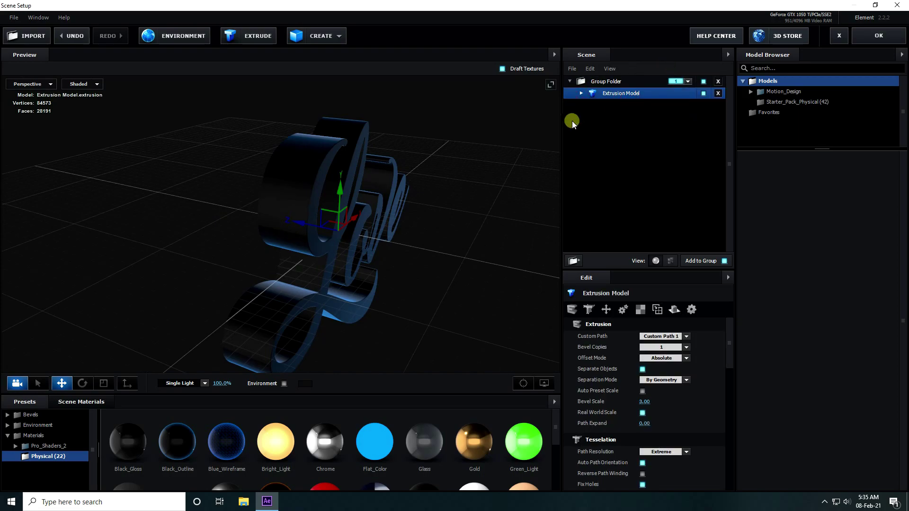
{"action": "key", "text": "ctrl+d"}
{"action": "left_click_drag", "start_coordinate": [305, 224], "coordinate": [239, 211]}
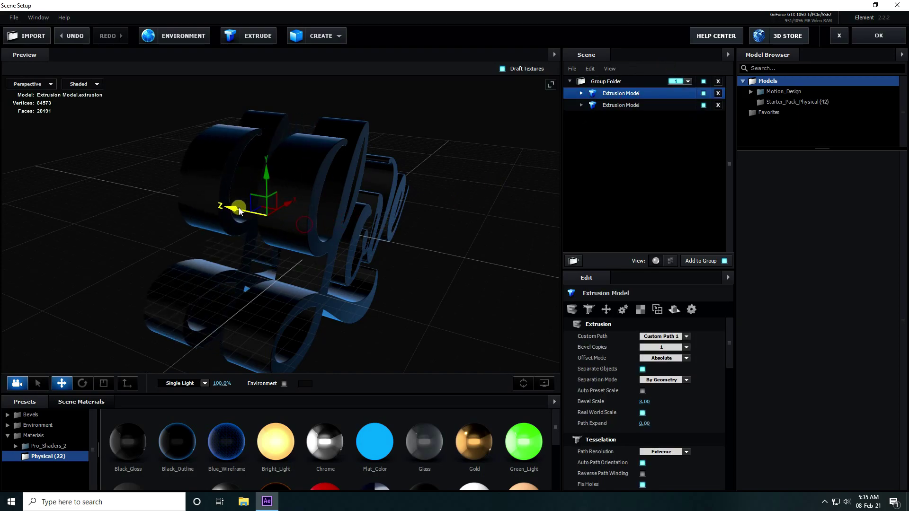
Set the duplicate's bevel to Extrude 0.50 and Expand Edges 1.00.
{"action": "left_click", "coordinate": [581, 105]}
{"action": "left_click", "coordinate": [595, 106]}
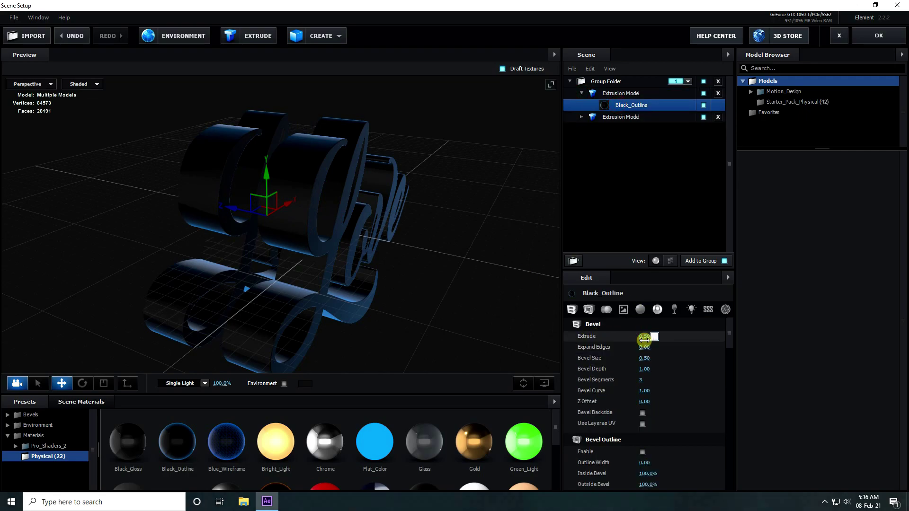
{"action": "left_click_drag", "start_coordinate": [644, 340], "coordinate": [644, 337]}
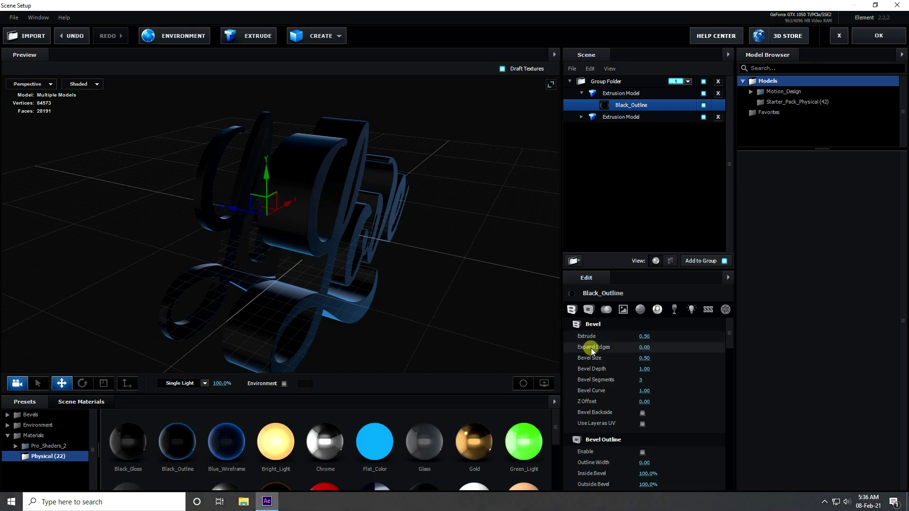
{"action": "left_click", "coordinate": [648, 347]}
{"action": "type", "text": "1"}
{"action": "key", "text": "Return"}
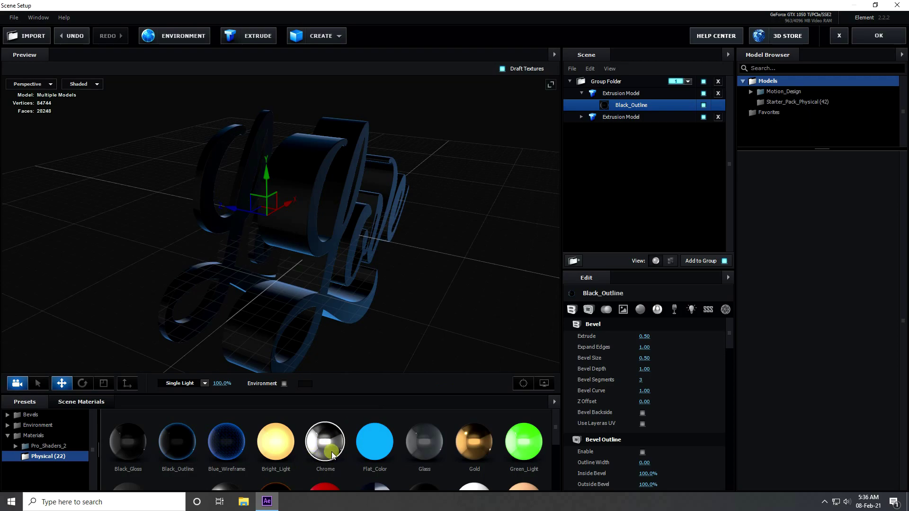
Apply the Chrome material to the thin duplicate and move it back along Z onto the edge of the black text.
{"action": "left_click_drag", "start_coordinate": [322, 447], "coordinate": [628, 104]}
{"action": "left_click_drag", "start_coordinate": [392, 278], "coordinate": [420, 267]}
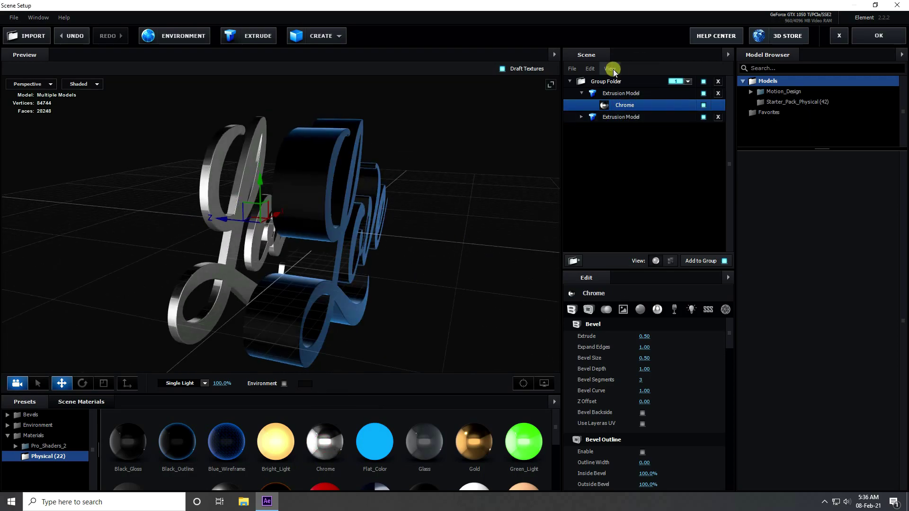
{"action": "left_click", "coordinate": [581, 92]}
{"action": "left_click", "coordinate": [582, 93]}
{"action": "left_click_drag", "start_coordinate": [219, 218], "coordinate": [275, 220]}
{"action": "mouse_move", "coordinate": [385, 209]}
{"action": "left_mouse_down"}
{"action": "mouse_move", "coordinate": [434, 203]}
{"action": "mouse_move", "coordinate": [357, 226]}
{"action": "mouse_move", "coordinate": [393, 218]}
{"action": "left_mouse_up"}
Duplicate the chrome extrusion model and move the copy along Z toward the middle of the black text.
{"action": "left_click", "coordinate": [613, 93]}
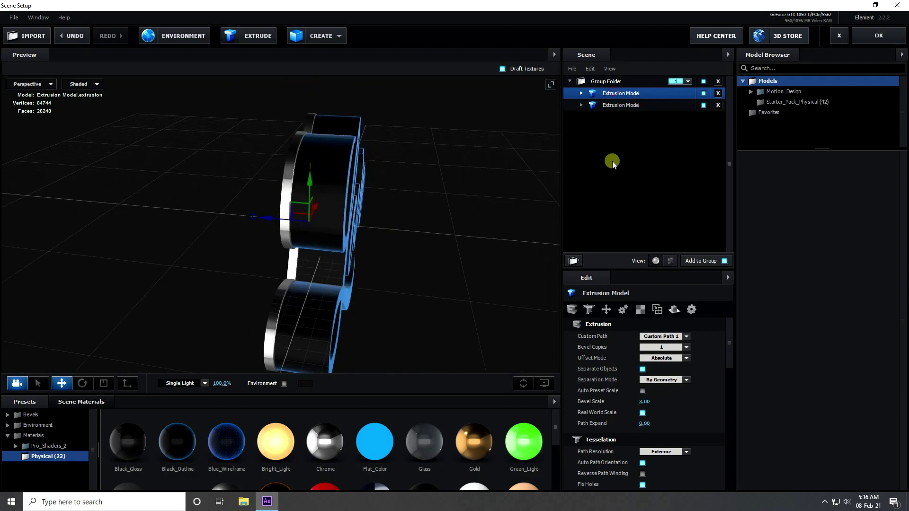
{"action": "key", "text": "ctrl+d"}
{"action": "mouse_move", "coordinate": [269, 219]}
{"action": "left_mouse_down"}
{"action": "mouse_move", "coordinate": [298, 222]}
{"action": "mouse_move", "coordinate": [280, 220]}
{"action": "left_mouse_up"}
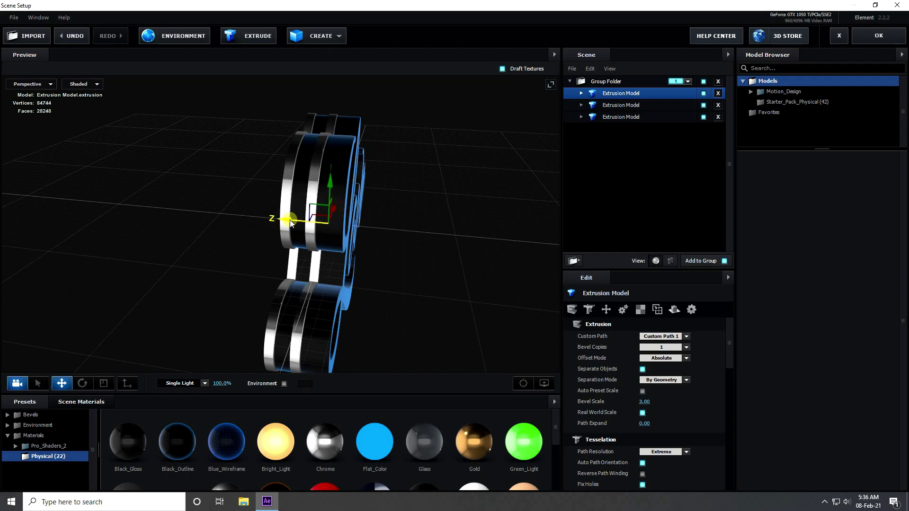
Set the bevel Extrude of the middle chrome band to 1.00.
{"action": "left_click", "coordinate": [581, 93]}
{"action": "left_click", "coordinate": [618, 106]}
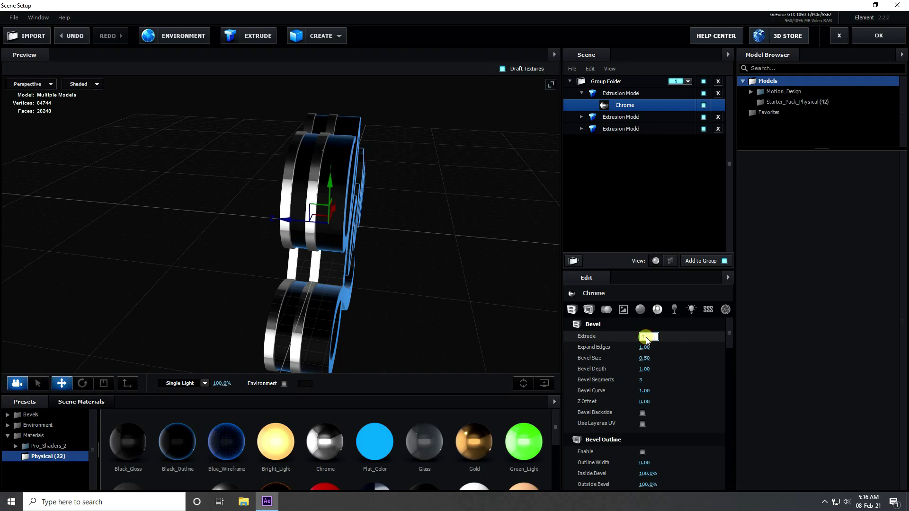
{"action": "left_click", "coordinate": [384, 264]}
{"action": "scroll", "coordinate": [331, 203], "scroll_direction": "up", "scroll_amount": 4}
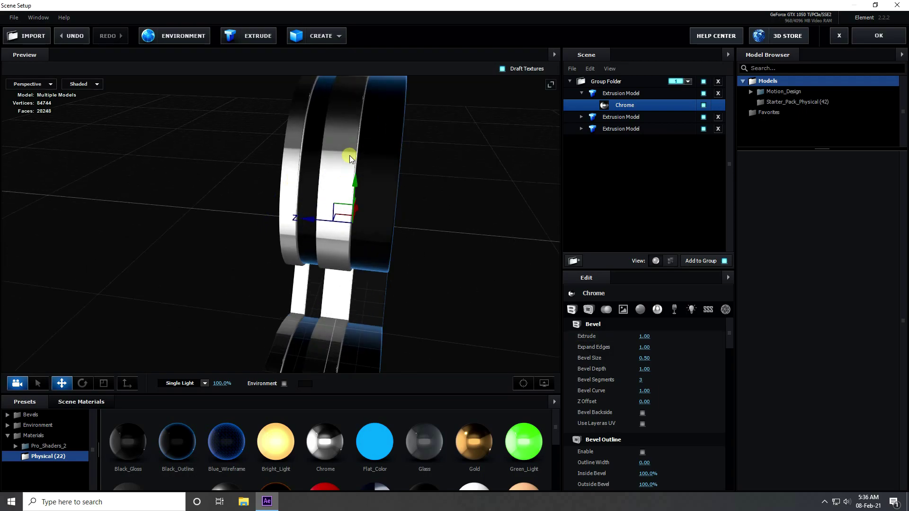
{"action": "left_click_drag", "start_coordinate": [274, 260], "coordinate": [371, 203]}
{"action": "scroll", "coordinate": [371, 203], "scroll_direction": "down", "scroll_amount": 3}
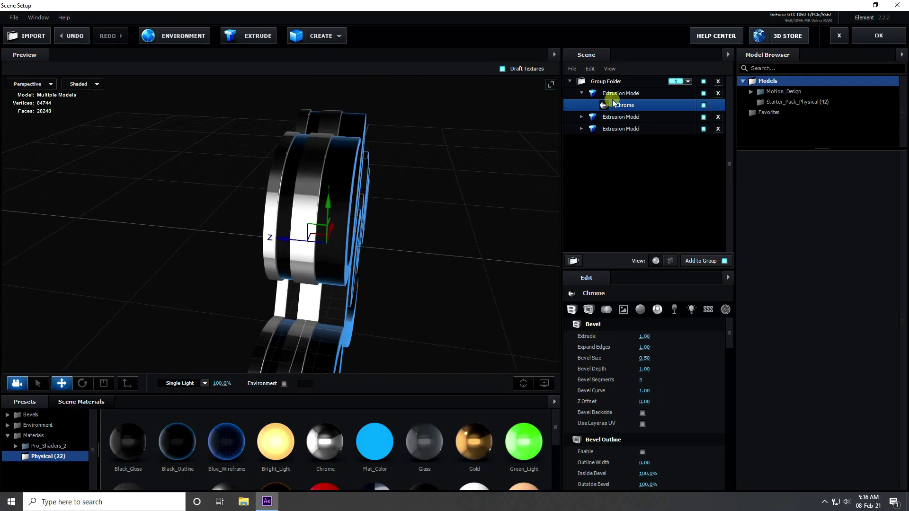
Duplicate the middle chrome band and move the copy forward along Z to the front edge of the black text.
{"action": "left_click", "coordinate": [582, 92]}
{"action": "left_click", "coordinate": [609, 95]}
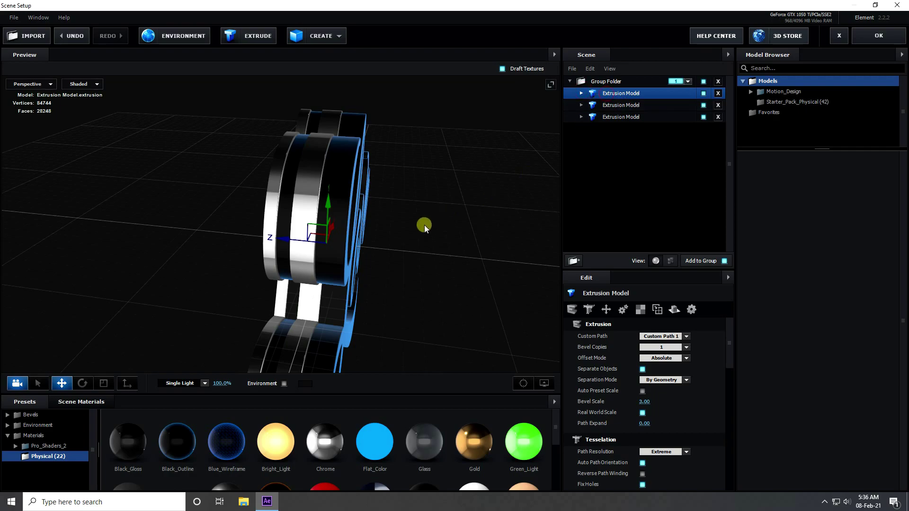
{"action": "key", "text": "ctrl+d"}
{"action": "mouse_move", "coordinate": [308, 229]}
{"action": "left_mouse_down"}
{"action": "mouse_move", "coordinate": [298, 241]}
{"action": "mouse_move", "coordinate": [314, 242]}
{"action": "left_mouse_up"}
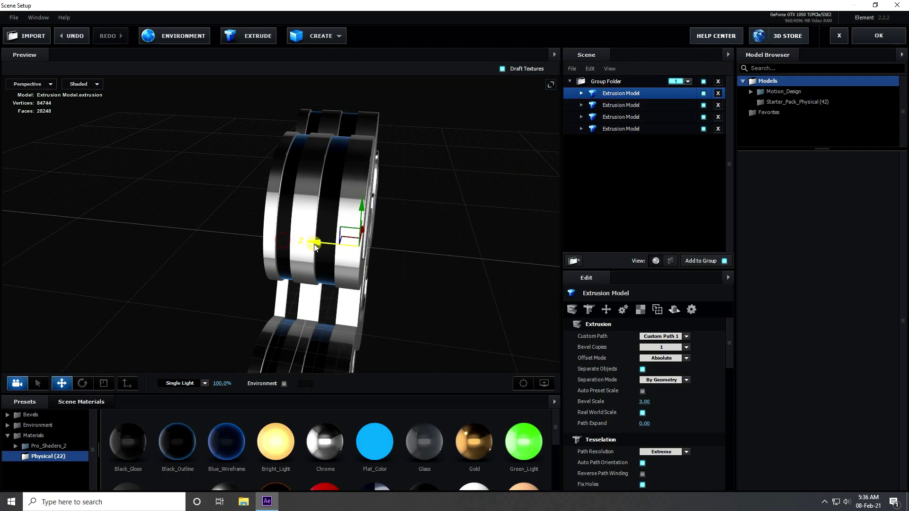
Set the bevel Extrude of the front chrome band to 0.50.
{"action": "left_click", "coordinate": [582, 93]}
{"action": "left_click", "coordinate": [616, 104]}
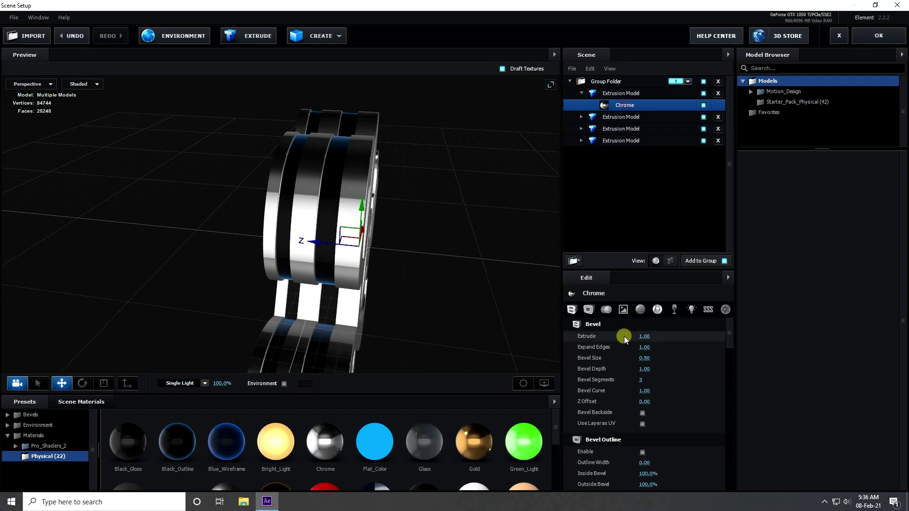
{"action": "left_click", "coordinate": [636, 337]}
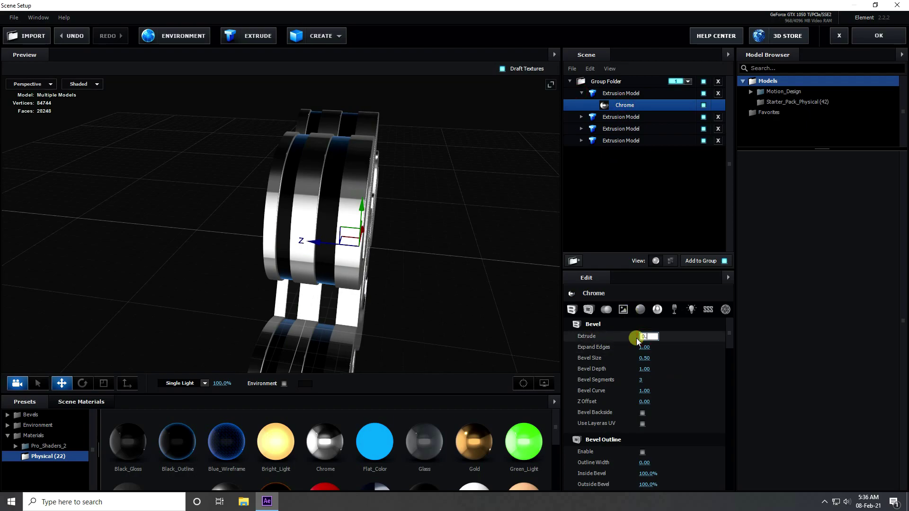
{"action": "key", "text": "Return"}
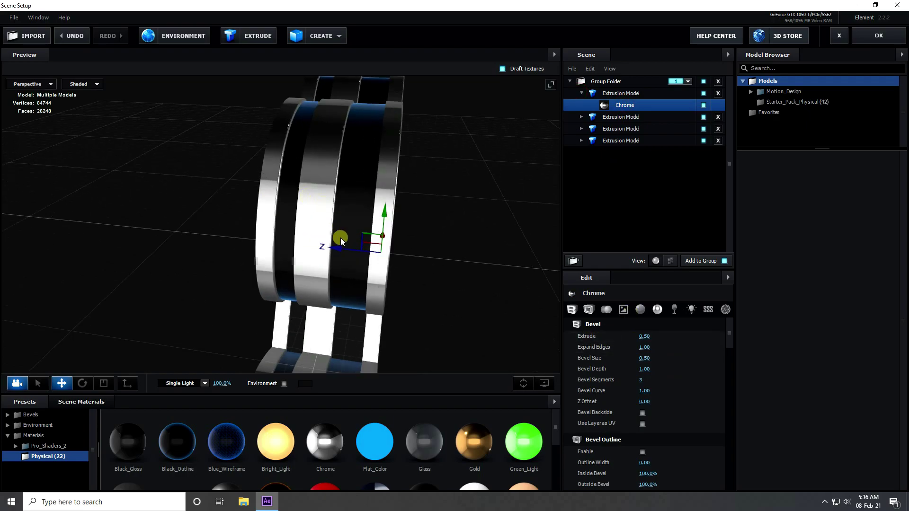
Adjust the middle and front chrome bands along Z so a strip of black text shows beyond the front band.
{"action": "left_click_drag", "start_coordinate": [328, 255], "coordinate": [330, 182]}
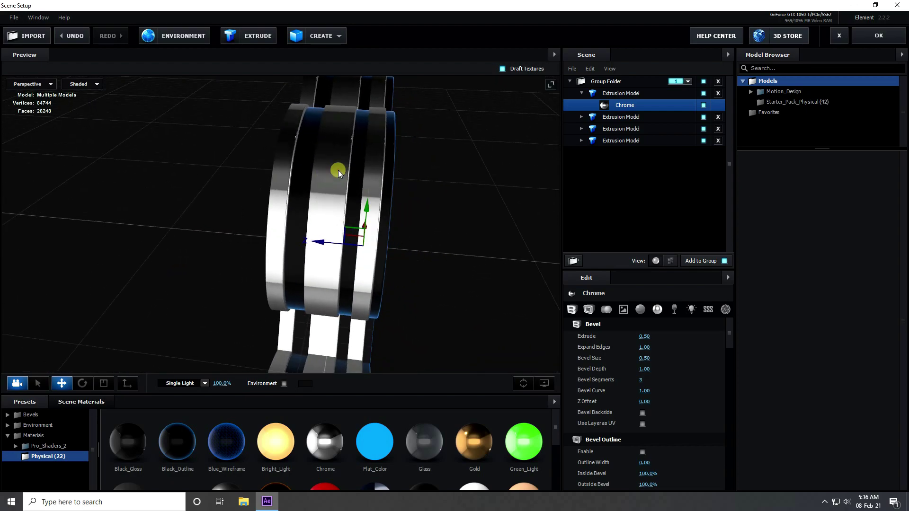
{"action": "left_click", "coordinate": [608, 116]}
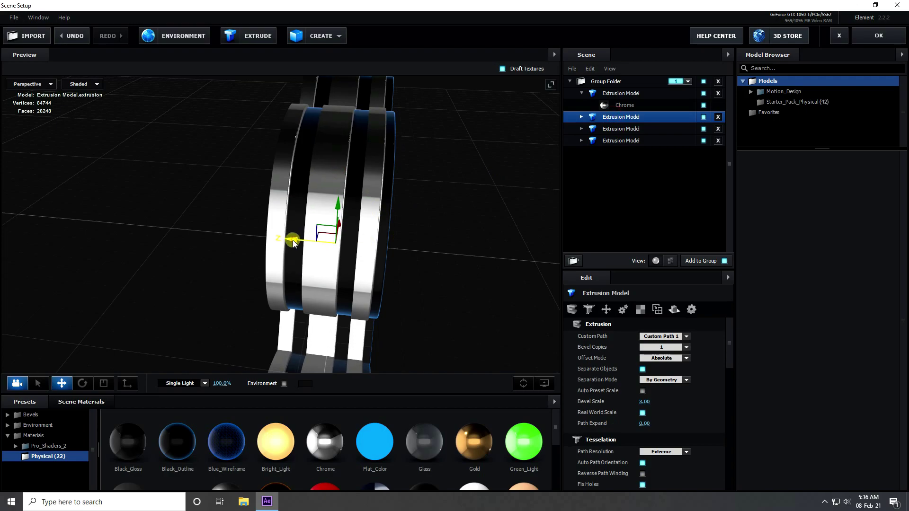
{"action": "left_click", "coordinate": [621, 93]}
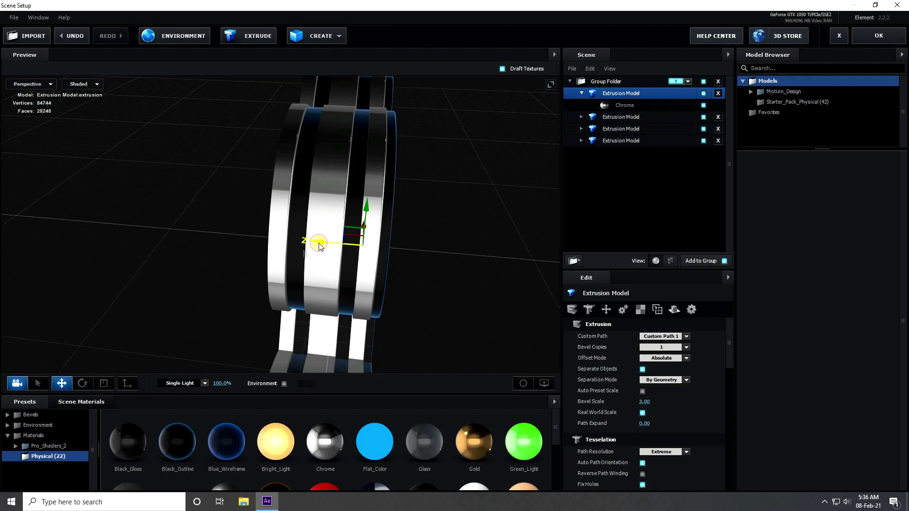
Duplicate the front chrome band and move the copy forward along Z, clear of the text's front face.
{"action": "double_click", "coordinate": [624, 94]}
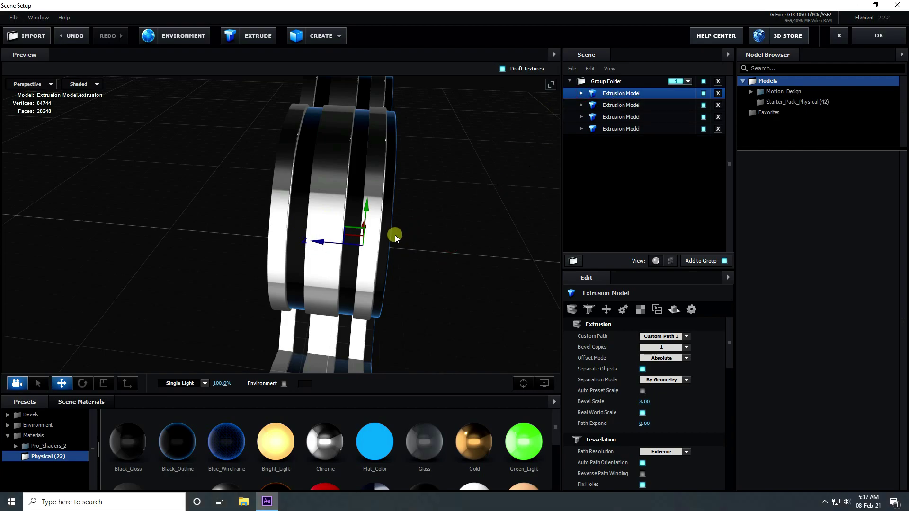
{"action": "key", "text": "ctrl+d"}
{"action": "left_click_drag", "start_coordinate": [326, 246], "coordinate": [416, 258]}
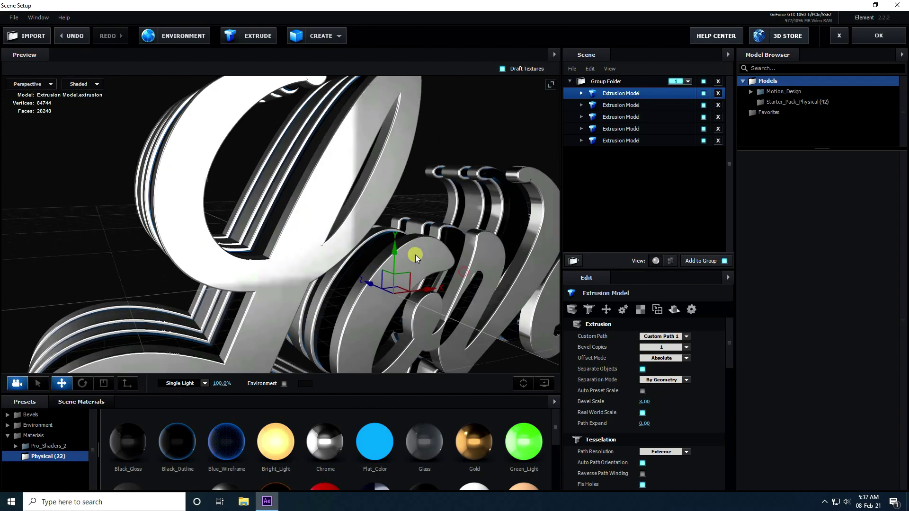
Enable Bevel Outline on the frontmost chrome copy and set its Extrude to 0.20.
{"action": "left_click", "coordinate": [580, 93]}
{"action": "left_click", "coordinate": [625, 105]}
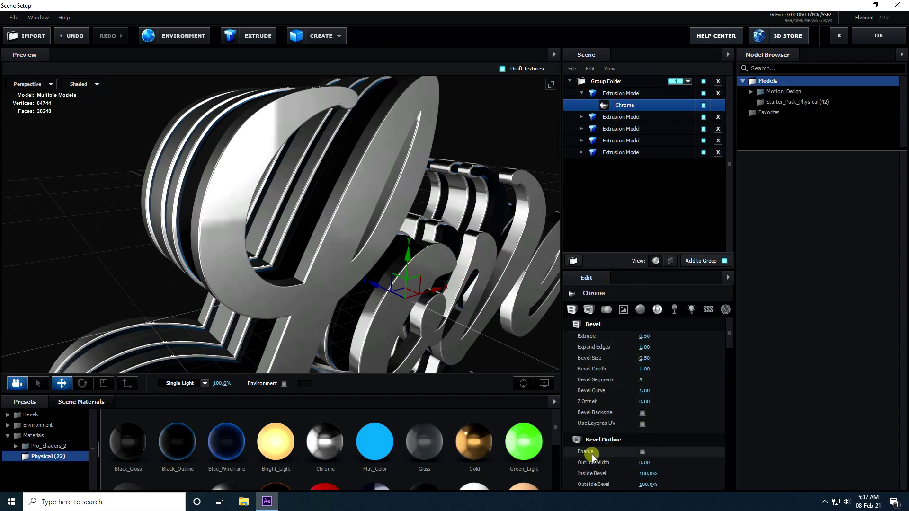
{"action": "left_click", "coordinate": [642, 452]}
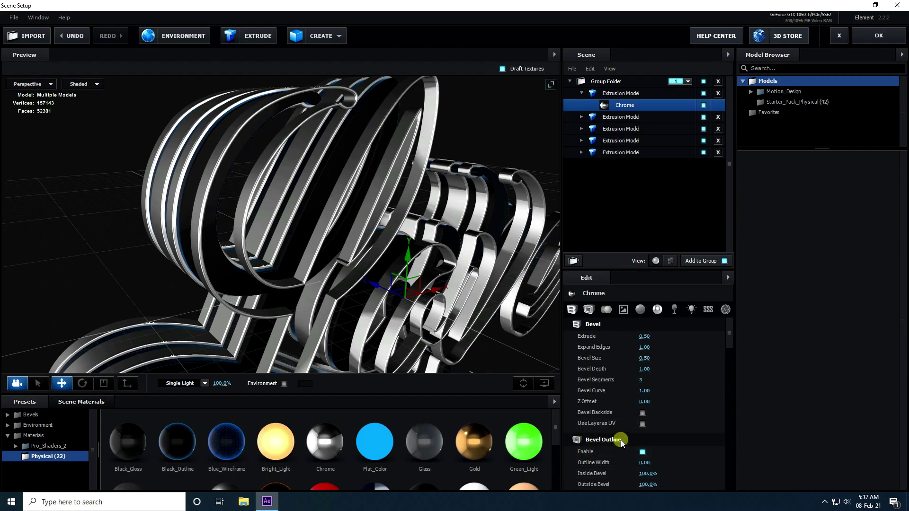
{"action": "left_click_drag", "start_coordinate": [361, 259], "coordinate": [405, 259]}
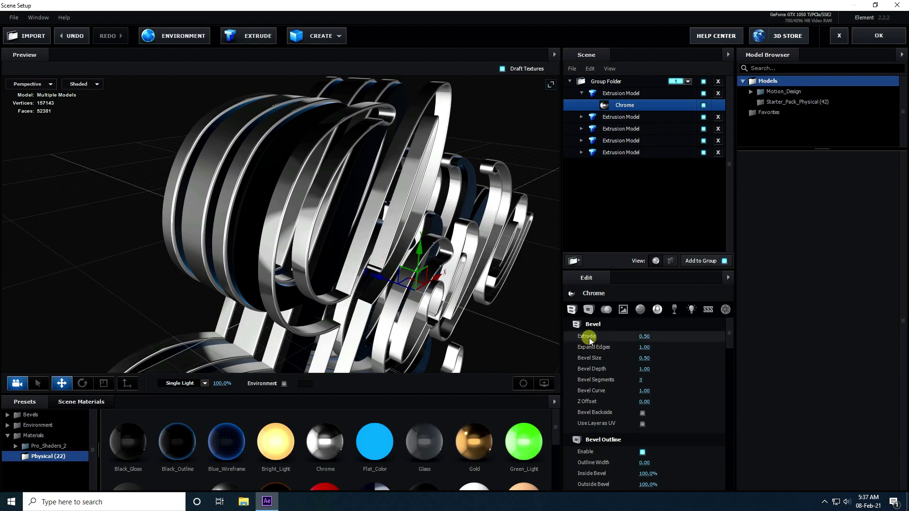
{"action": "left_click_drag", "start_coordinate": [647, 337], "coordinate": [633, 341]}
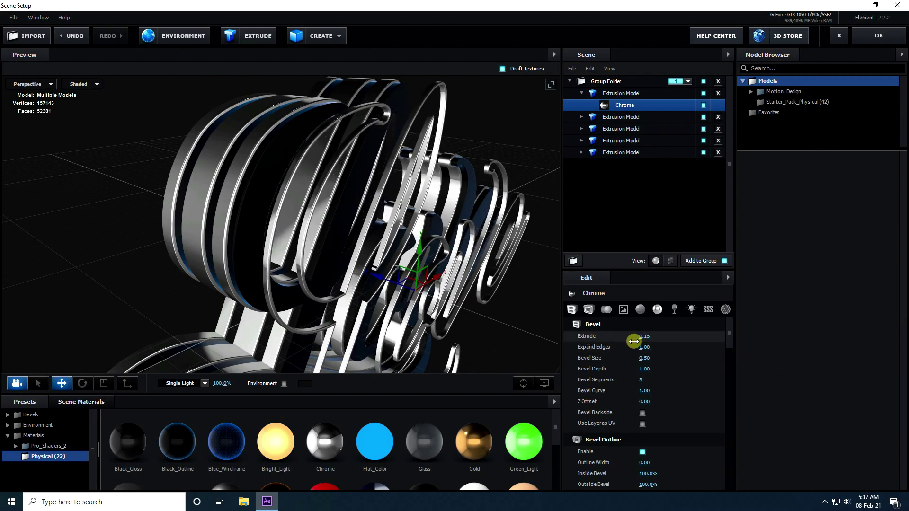
{"action": "type", "text": "2"}
{"action": "key", "text": "Return"}
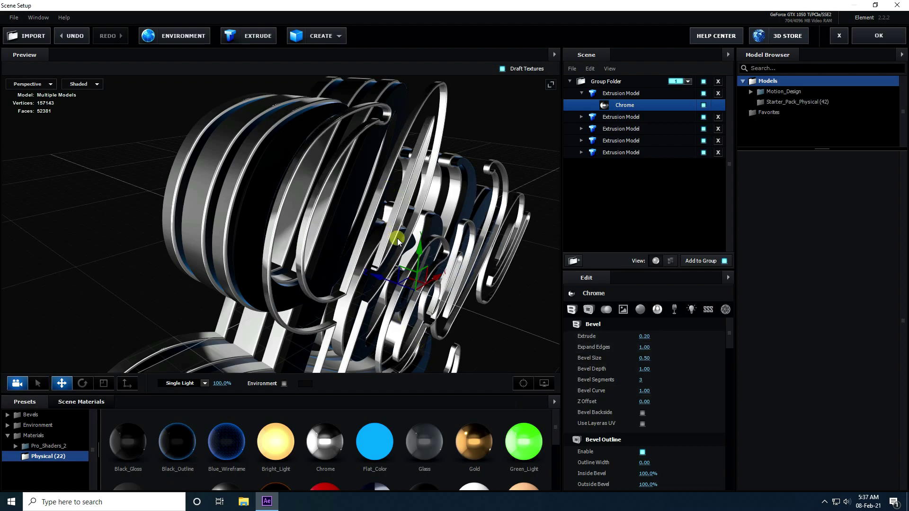
Apply the Plastic_White material to the outline model and move it back along Z onto the front face of the text.
{"action": "scroll", "coordinate": [416, 455], "scroll_direction": "down", "scroll_amount": 1}
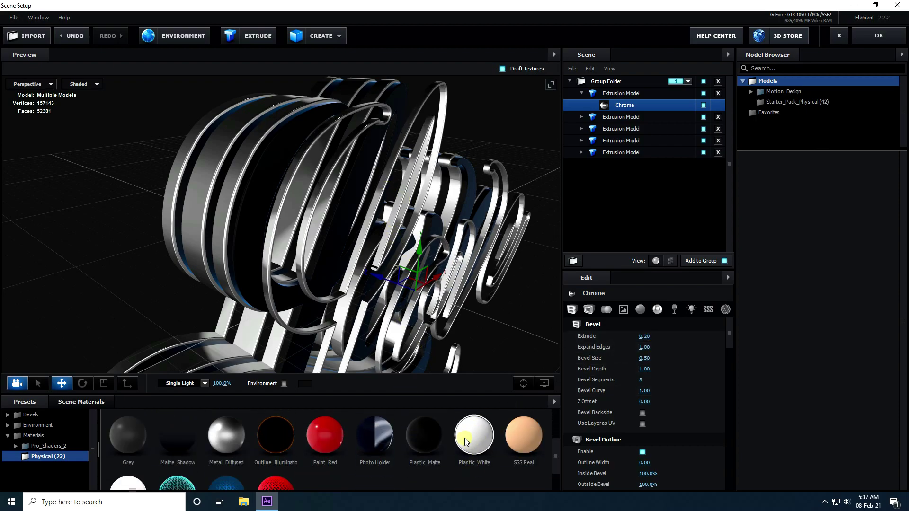
{"action": "left_click_drag", "start_coordinate": [474, 447], "coordinate": [618, 105]}
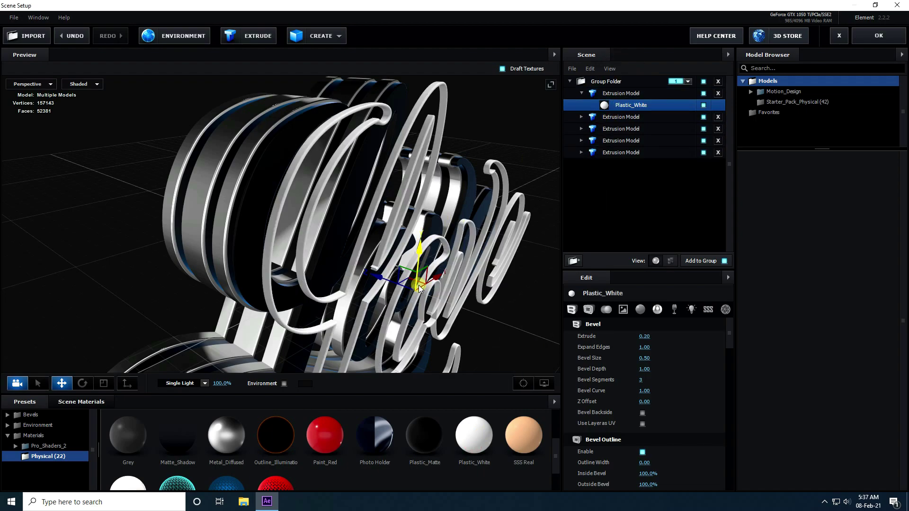
{"action": "left_click", "coordinate": [582, 93]}
{"action": "left_click", "coordinate": [610, 93]}
{"action": "left_click_drag", "start_coordinate": [498, 323], "coordinate": [521, 331]}
{"action": "left_click_drag", "start_coordinate": [373, 268], "coordinate": [340, 248]}
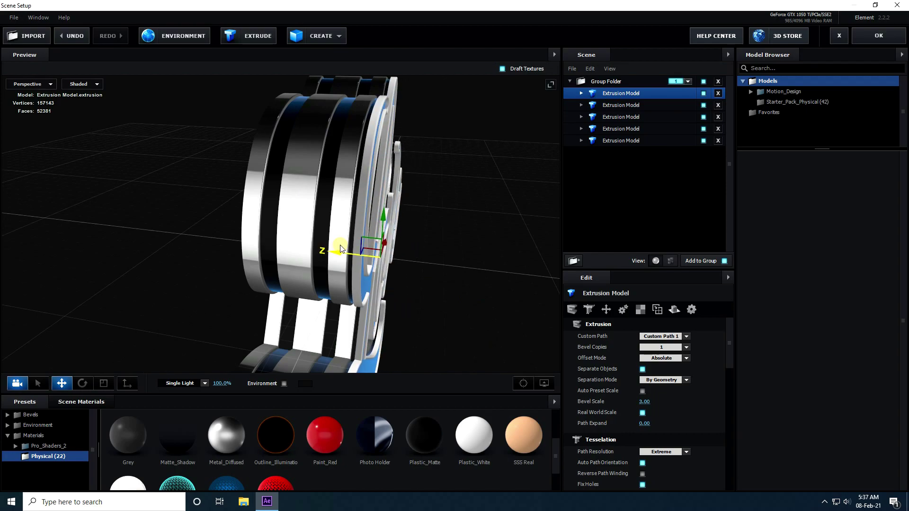
{"action": "mouse_move", "coordinate": [436, 246]}
{"action": "left_mouse_down"}
{"action": "mouse_move", "coordinate": [454, 260]}
{"action": "mouse_move", "coordinate": [434, 263]}
{"action": "mouse_move", "coordinate": [396, 239]}
{"action": "mouse_move", "coordinate": [349, 245]}
{"action": "mouse_move", "coordinate": [379, 209]}
{"action": "mouse_move", "coordinate": [424, 255]}
{"action": "mouse_move", "coordinate": [321, 269]}
{"action": "left_mouse_up"}
{"action": "left_click_drag", "start_coordinate": [317, 253], "coordinate": [343, 263]}
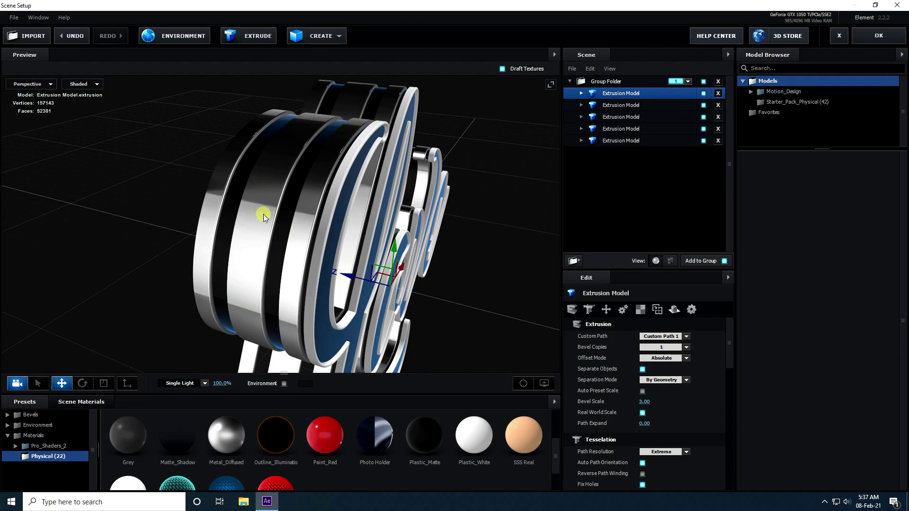
Duplicate the Chrome material in the scene materials.
{"action": "left_click", "coordinate": [69, 400]}
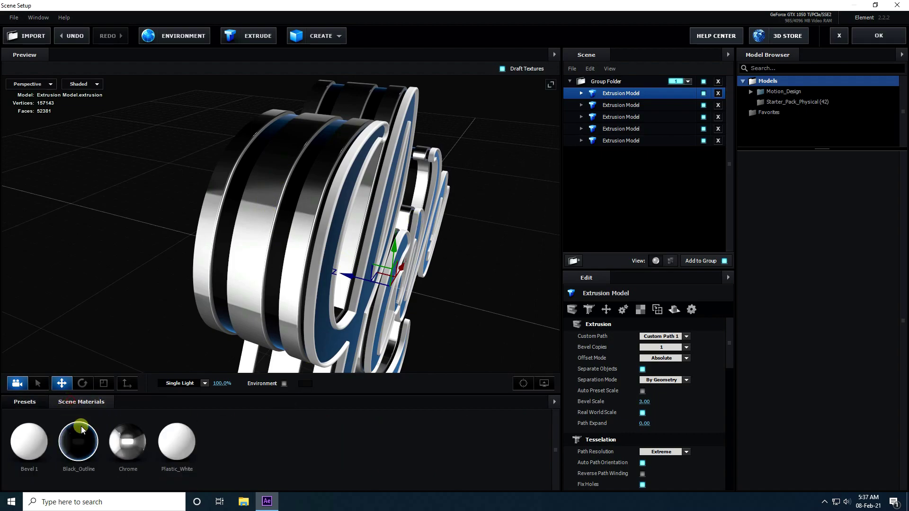
{"action": "left_click", "coordinate": [138, 451]}
{"action": "right_click", "coordinate": [124, 453]}
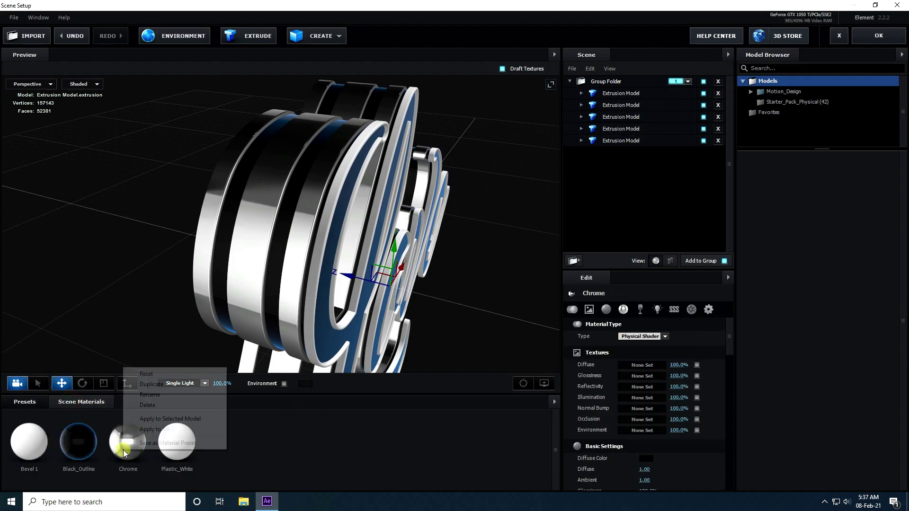
{"action": "left_click", "coordinate": [147, 384]}
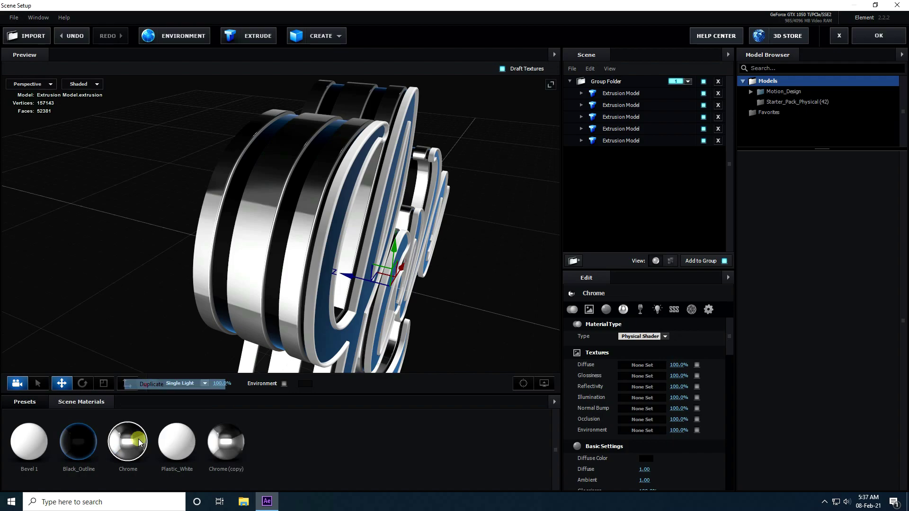
Load the image "text" from the Desktop folder "love 2" as the Normal Bump texture of the copied Chrome material.
{"action": "left_click", "coordinate": [226, 443]}
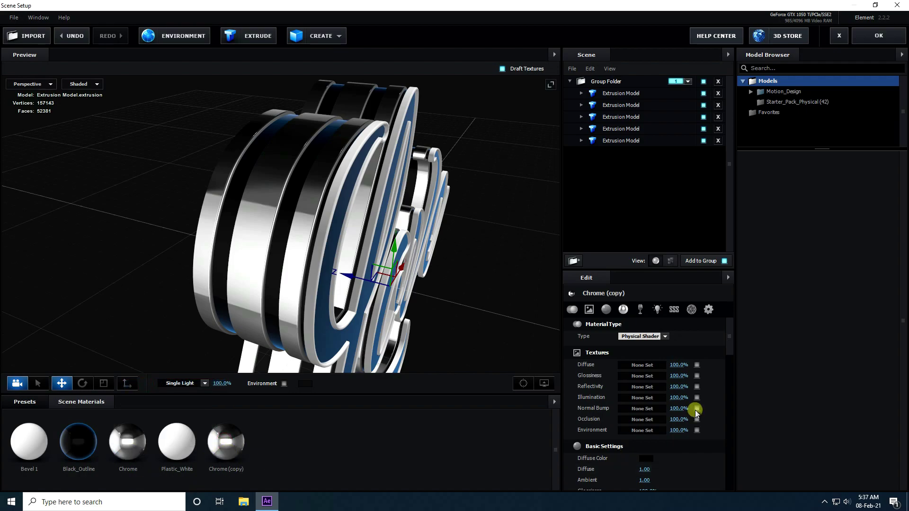
{"action": "left_click", "coordinate": [642, 408]}
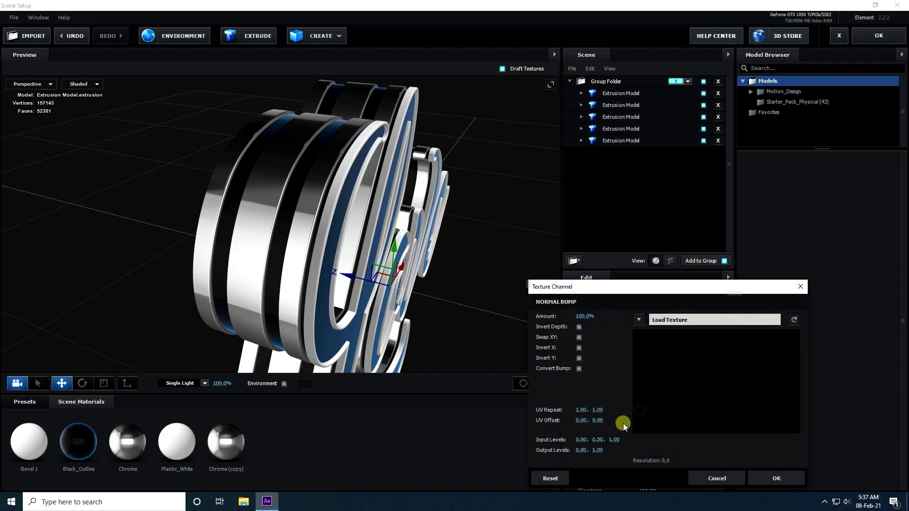
{"action": "left_click_drag", "start_coordinate": [661, 286], "coordinate": [570, 235]}
{"action": "left_click", "coordinate": [565, 268]}
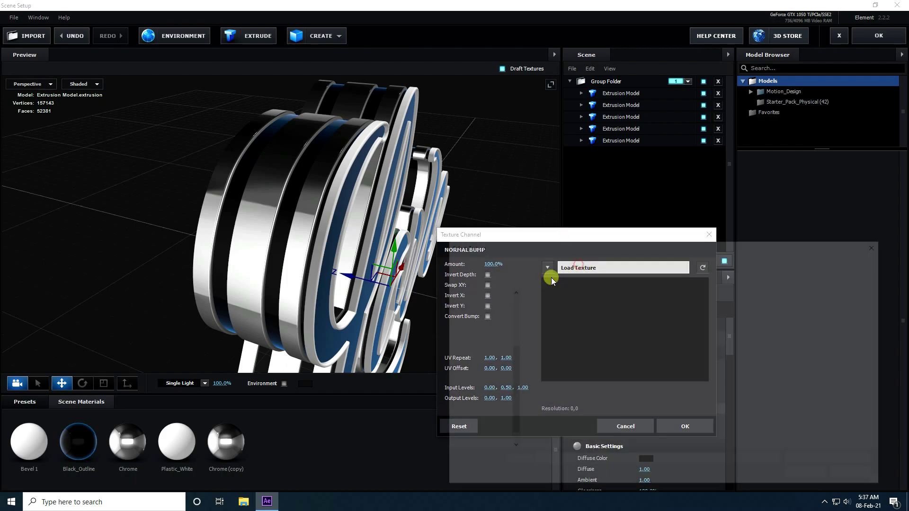
{"action": "left_click", "coordinate": [473, 327]}
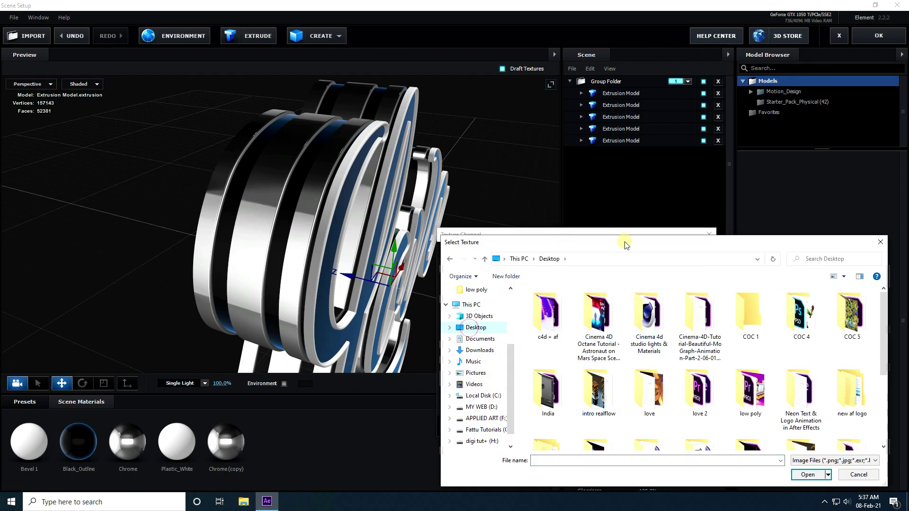
{"action": "left_click_drag", "start_coordinate": [626, 245], "coordinate": [475, 145]}
{"action": "double_click", "coordinate": [547, 301]}
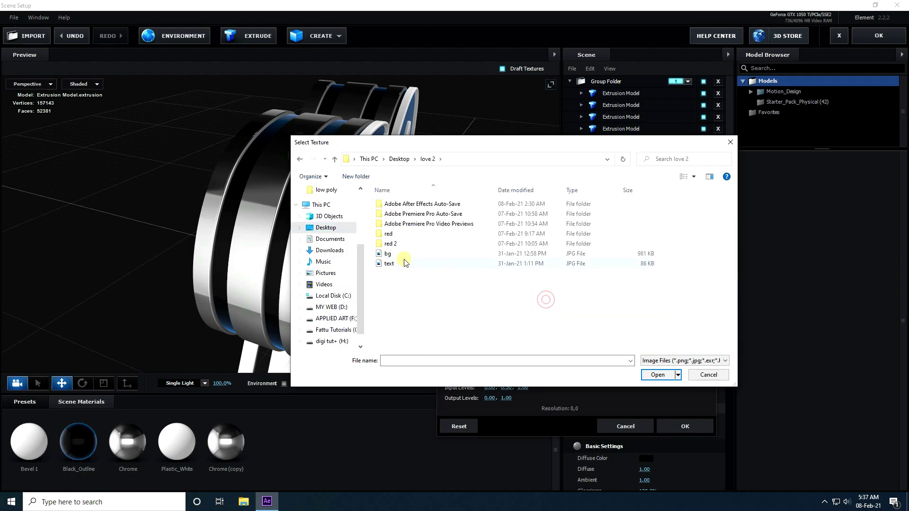
{"action": "left_click", "coordinate": [692, 177]}
{"action": "left_click", "coordinate": [724, 108]}
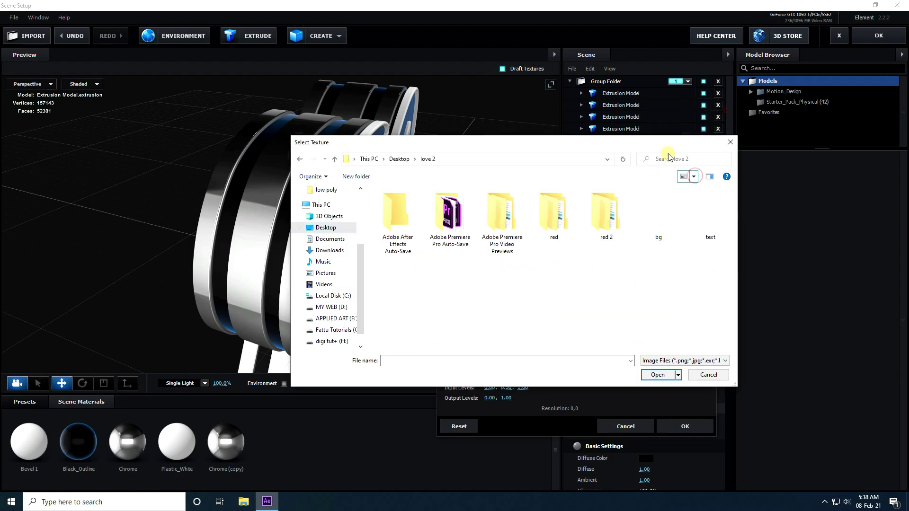
{"action": "left_click", "coordinate": [718, 220]}
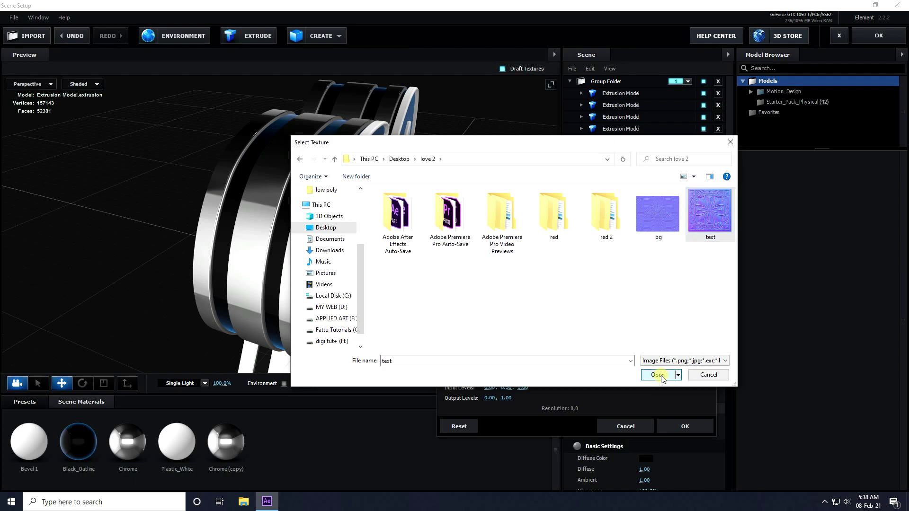
{"action": "left_click", "coordinate": [648, 375]}
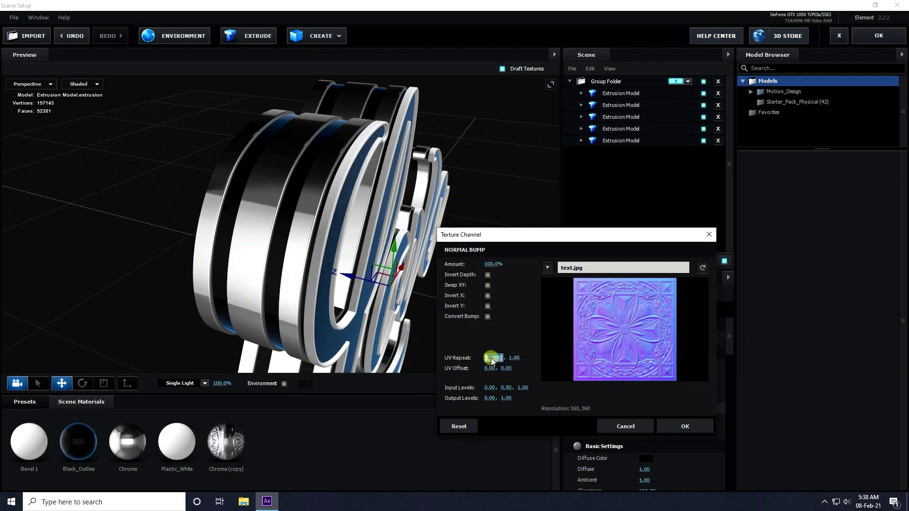
Set the Normal Bump texture's UV Repeat to 10 in both directions and accept the texture settings.
{"action": "type", "text": "10"}
{"action": "key", "text": "Return"}
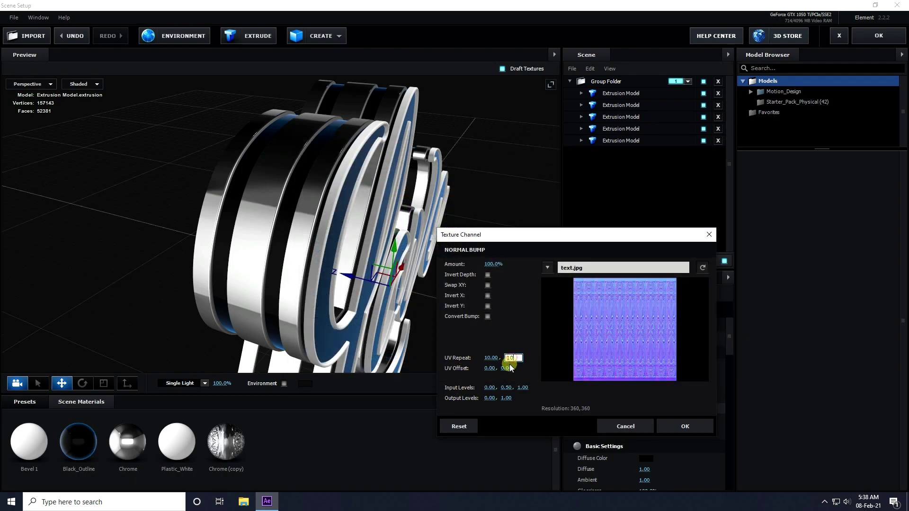
{"action": "left_click", "coordinate": [685, 426]}
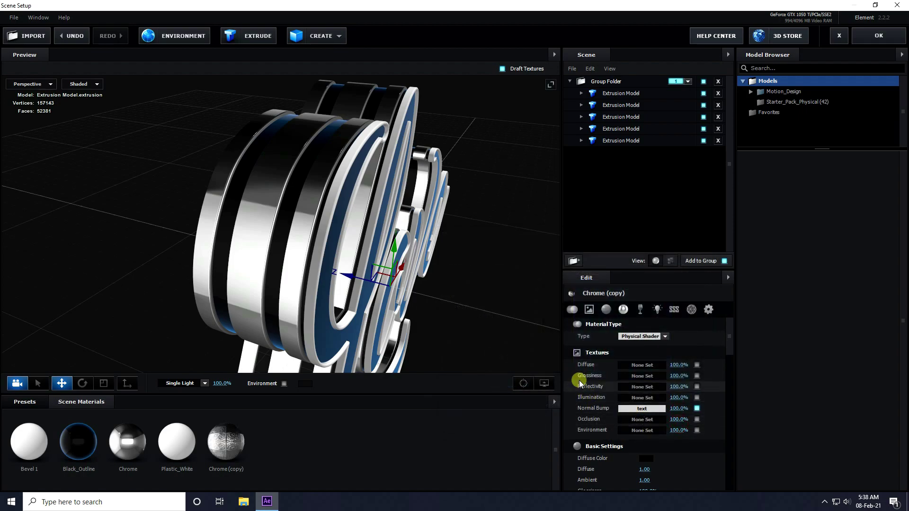
Load the "text" image as the Glossiness texture of the copied Chrome material, with UV Repeat 10 in both directions.
{"action": "left_click", "coordinate": [635, 375]}
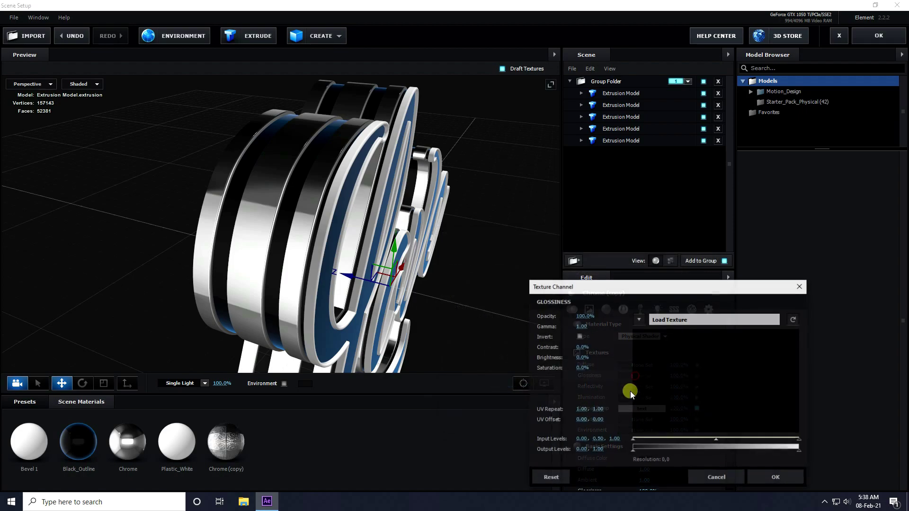
{"action": "left_click", "coordinate": [658, 319]}
{"action": "left_click", "coordinate": [876, 312]}
{"action": "left_click", "coordinate": [828, 473]}
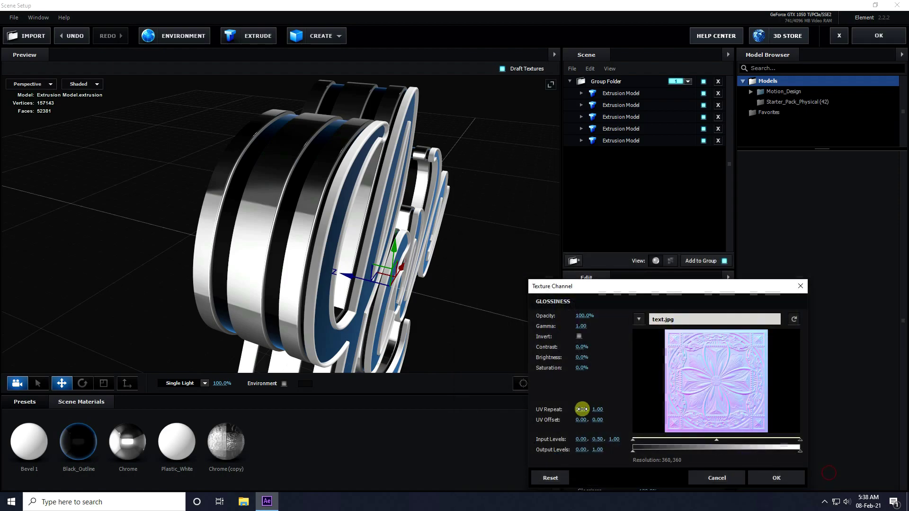
{"action": "type", "text": "10"}
{"action": "key", "text": "Return"}
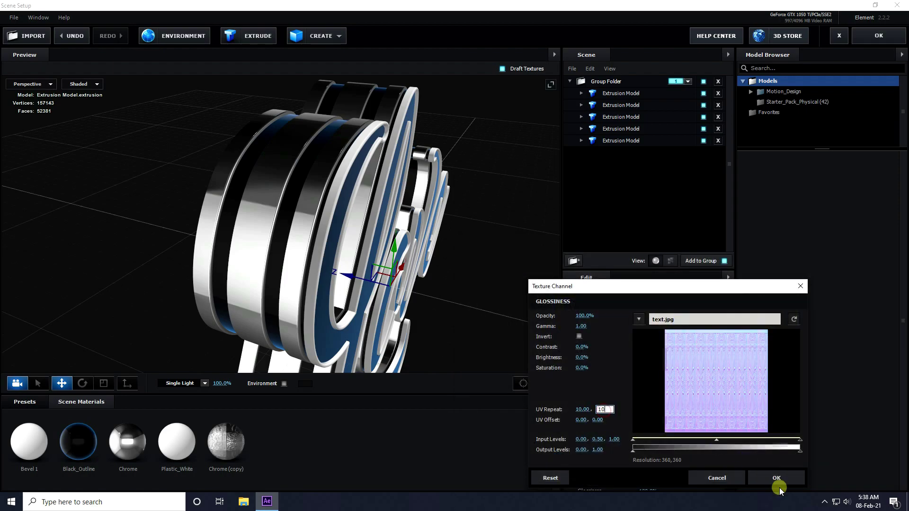
{"action": "left_click", "coordinate": [775, 477]}
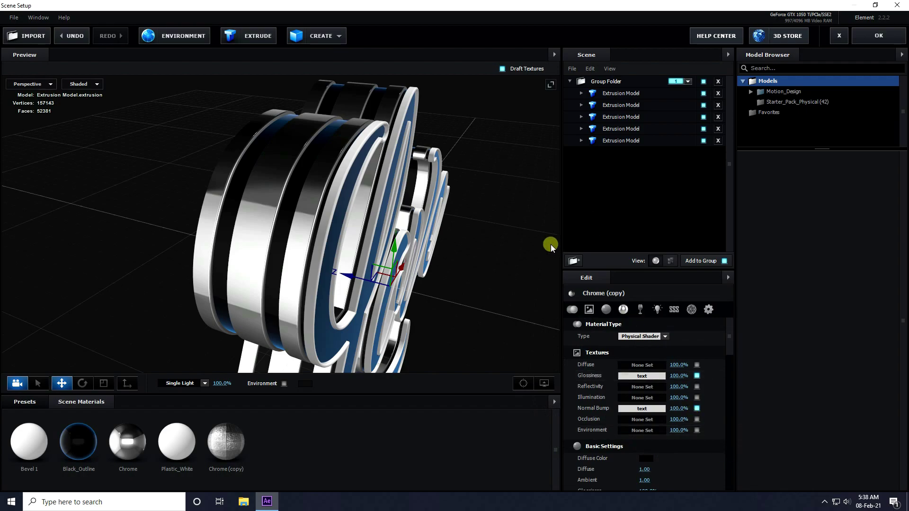
Replace the material of the third extrusion model, the wide middle band, with the textured Chrome (copy) material.
{"action": "left_click_drag", "start_coordinate": [233, 419], "coordinate": [704, 117]}
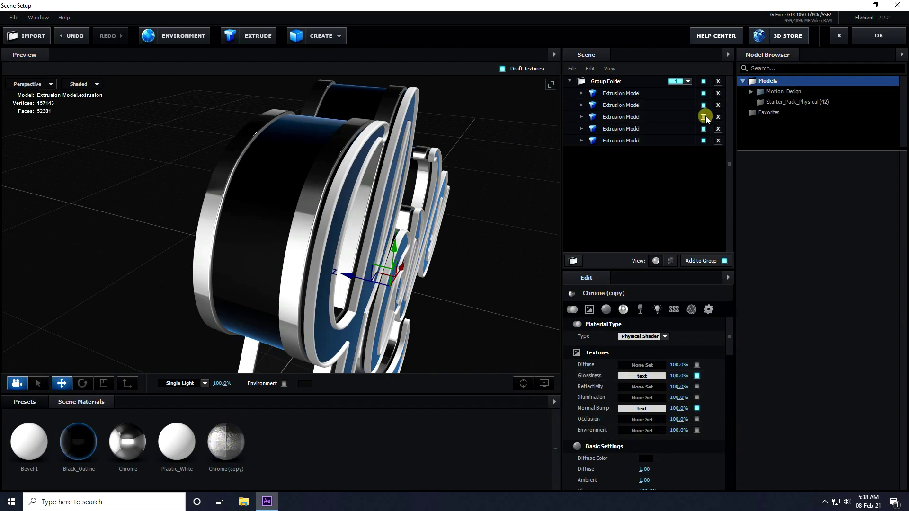
{"action": "left_click", "coordinate": [581, 117]}
{"action": "left_click", "coordinate": [623, 128]}
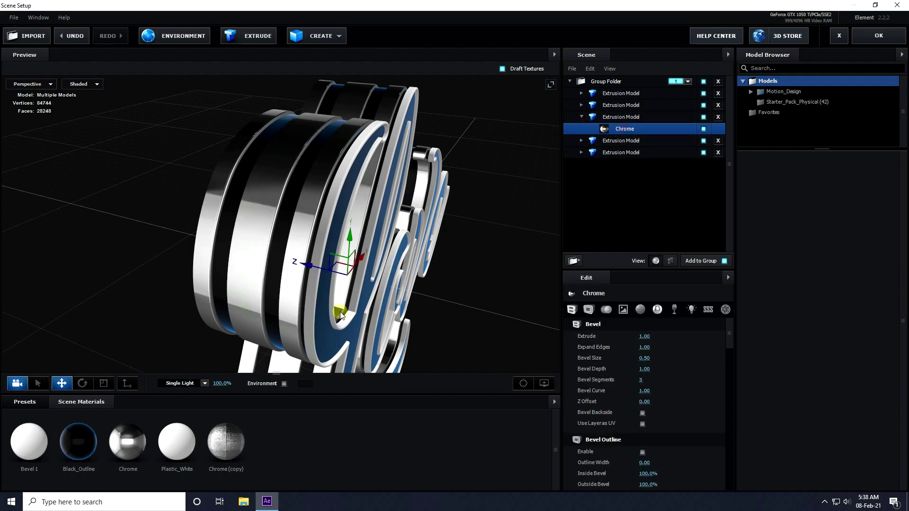
{"action": "left_click_drag", "start_coordinate": [220, 443], "coordinate": [627, 131]}
{"action": "left_click_drag", "start_coordinate": [237, 220], "coordinate": [285, 211]}
{"action": "left_click_drag", "start_coordinate": [405, 234], "coordinate": [188, 324]}
{"action": "left_click_drag", "start_coordinate": [294, 220], "coordinate": [293, 259]}
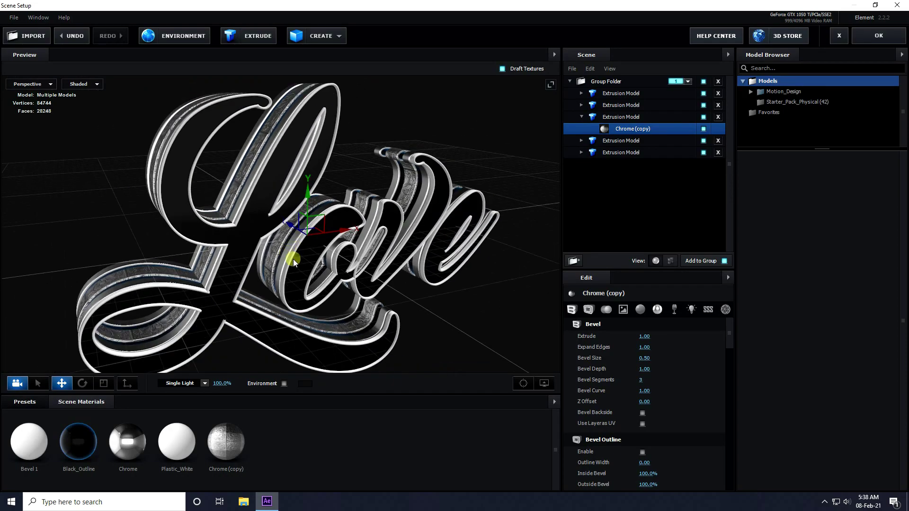
Create a two-sided plane with a size of 10 by 10 and an X orientation of -90°.
{"action": "left_click", "coordinate": [319, 41]}
{"action": "left_click", "coordinate": [438, 59]}
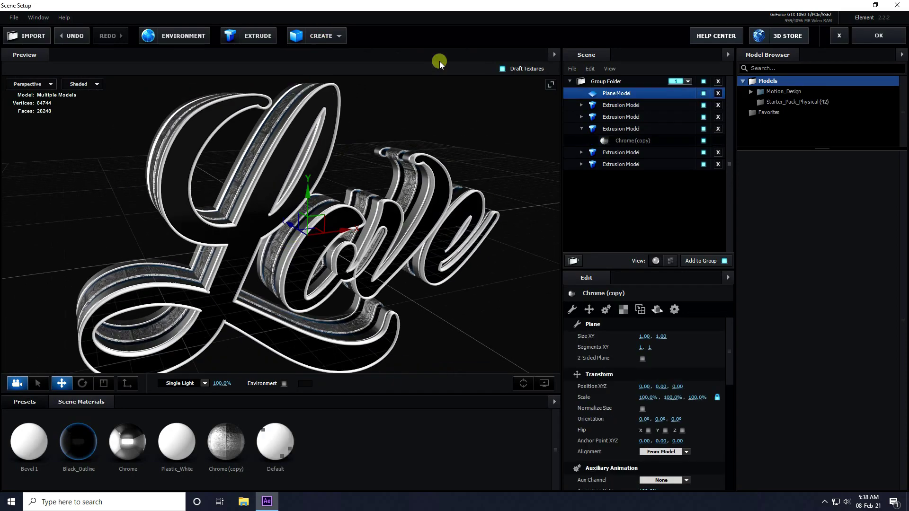
{"action": "left_click", "coordinate": [642, 358]}
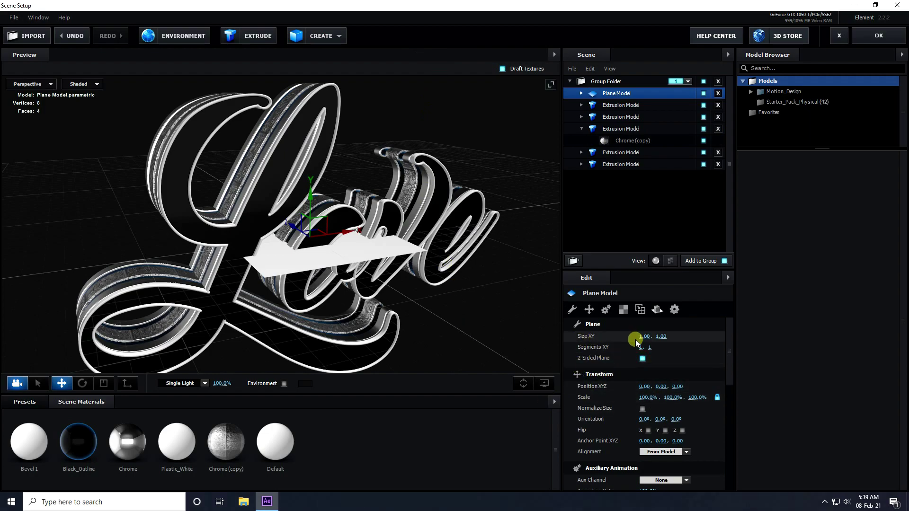
{"action": "key", "text": "Return"}
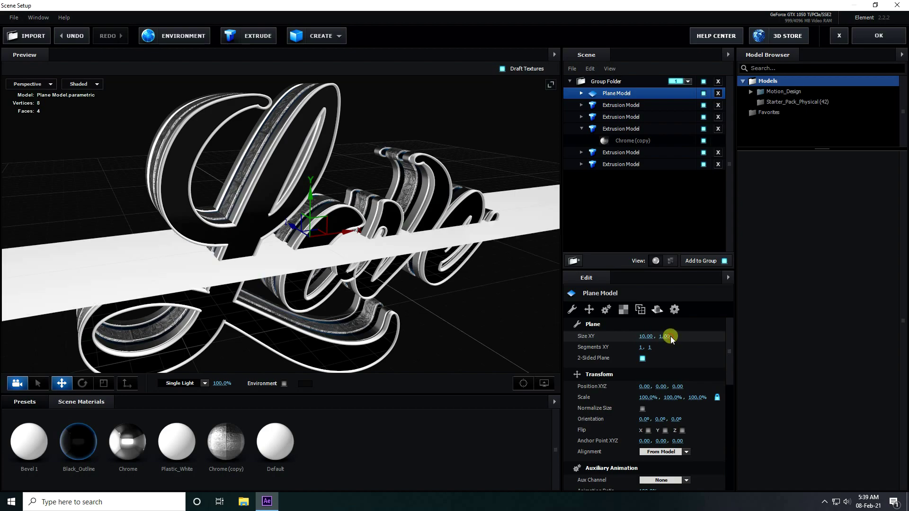
{"action": "key", "text": "Return"}
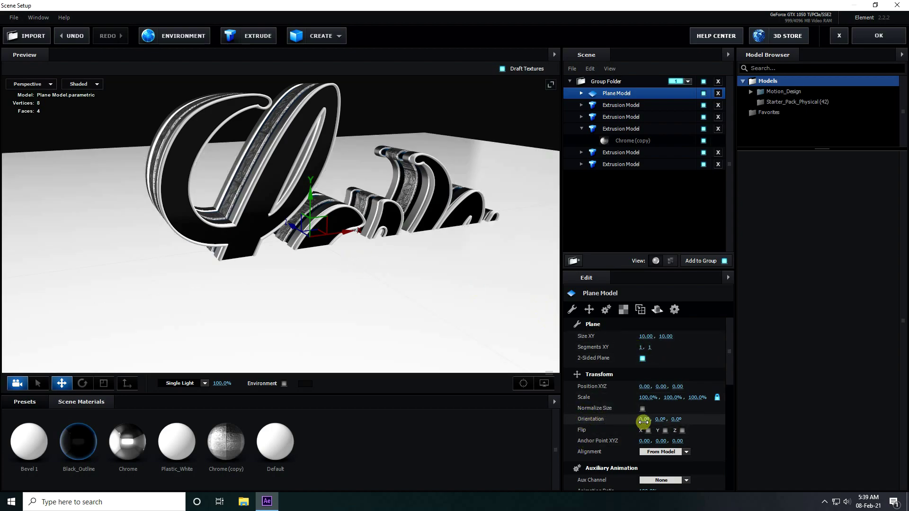
{"action": "key", "text": "Return"}
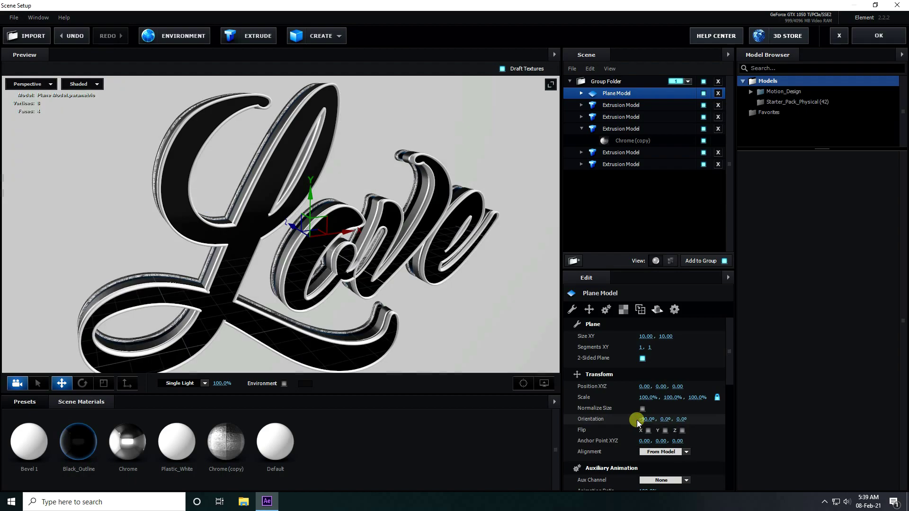
Move the plane along Z to position 0.23 so it sits behind the text as a back wall.
{"action": "left_click_drag", "start_coordinate": [343, 253], "coordinate": [411, 247]}
{"action": "left_click_drag", "start_coordinate": [194, 261], "coordinate": [136, 266]}
{"action": "left_click_drag", "start_coordinate": [241, 305], "coordinate": [197, 370]}
Apply the Black_Outline preset from the Physical materials to the plane.
{"action": "left_click", "coordinate": [21, 406]}
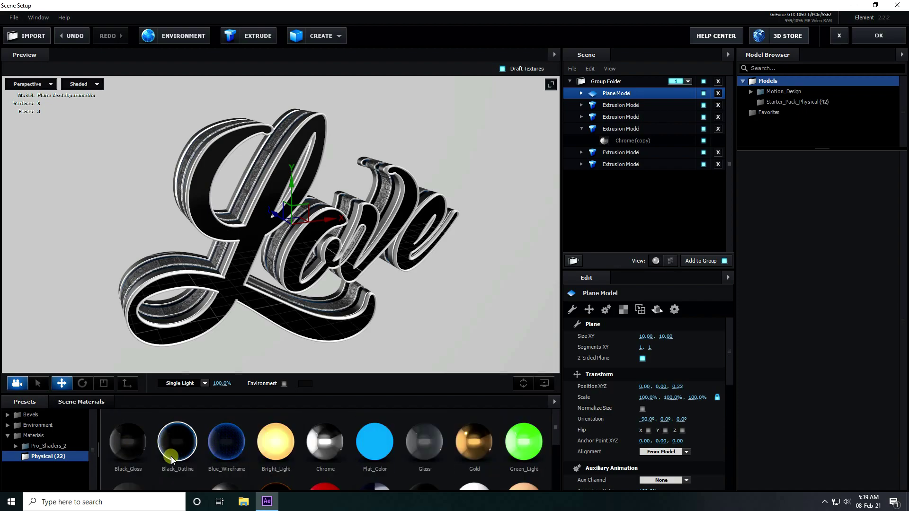
{"action": "left_click_drag", "start_coordinate": [176, 455], "coordinate": [96, 203]}
{"action": "left_click_drag", "start_coordinate": [370, 300], "coordinate": [403, 218]}
Load the image "bg" as the Normal Bump texture of the plane's Black_Outline material, with UV Repeat 20 in both directions.
{"action": "left_click", "coordinate": [612, 90]}
{"action": "left_click", "coordinate": [581, 93]}
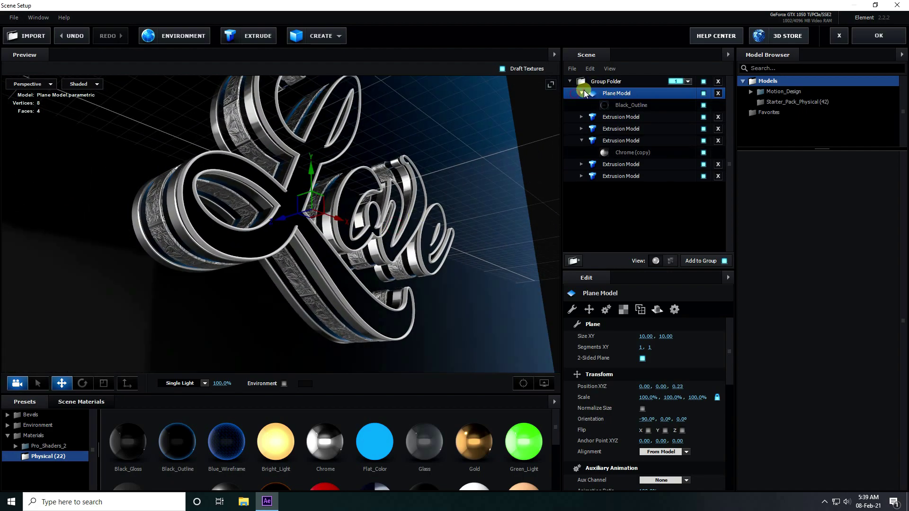
{"action": "left_click", "coordinate": [618, 105]}
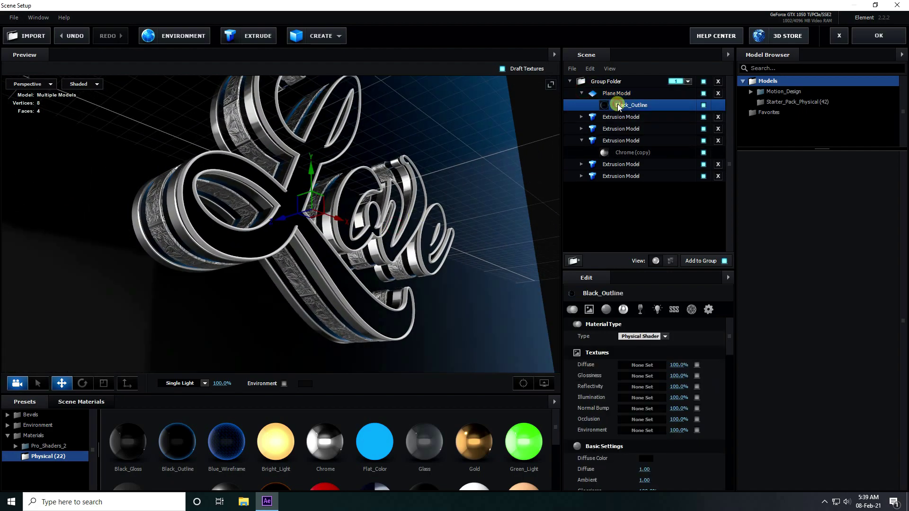
{"action": "left_click", "coordinate": [642, 410]}
{"action": "left_click_drag", "start_coordinate": [646, 285], "coordinate": [590, 249]}
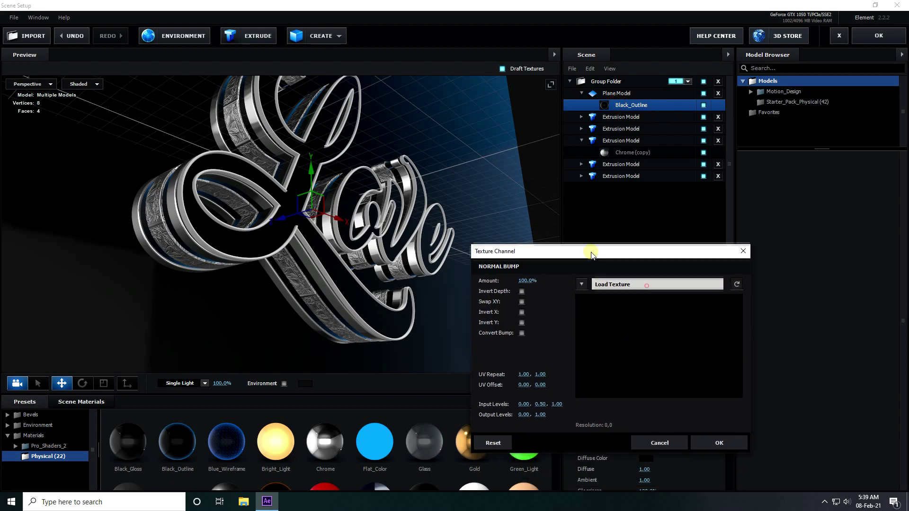
{"action": "left_click", "coordinate": [609, 284]}
{"action": "left_click", "coordinate": [809, 329]}
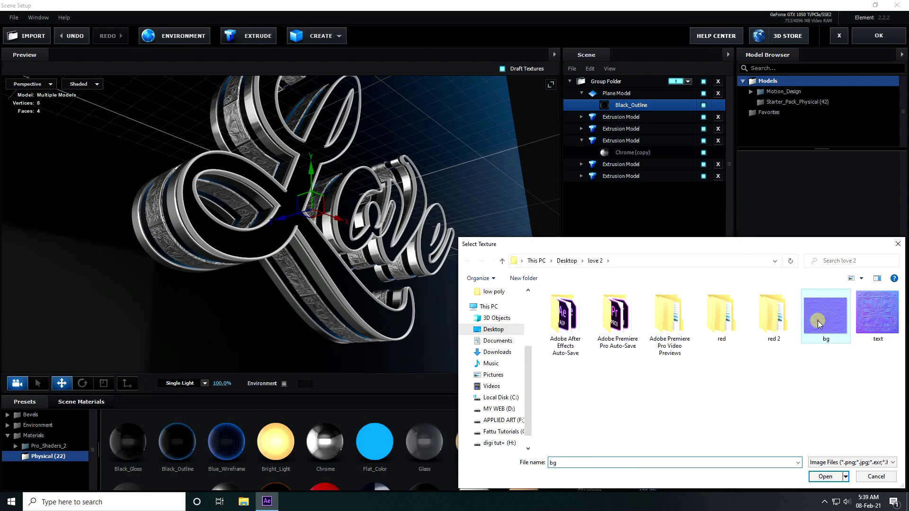
{"action": "left_click", "coordinate": [826, 476]}
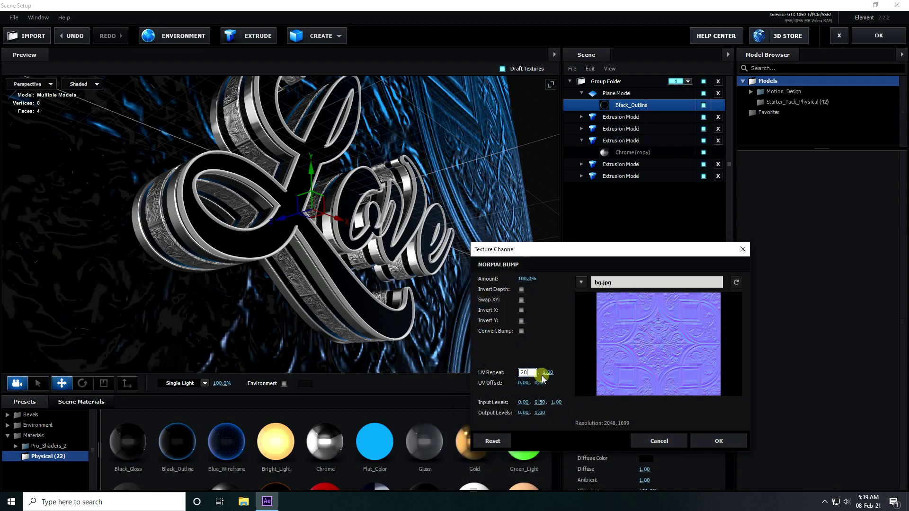
{"action": "key", "text": "Return"}
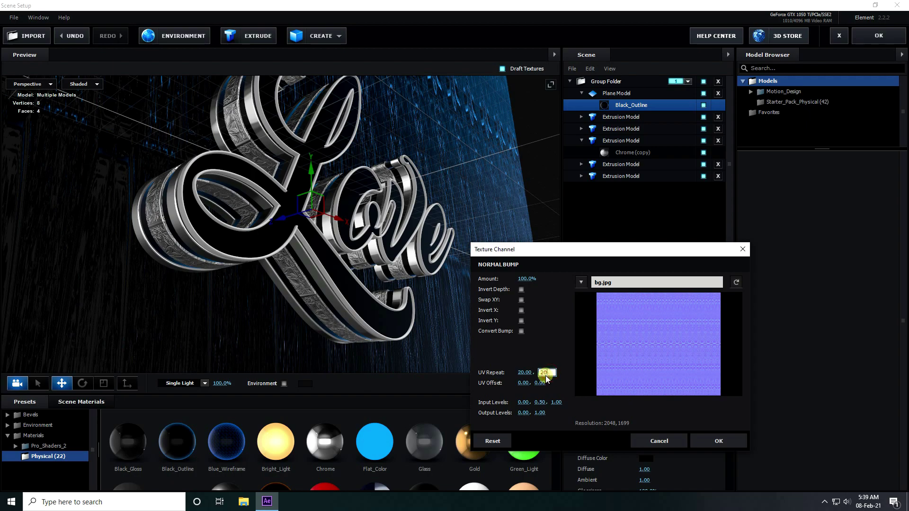
{"action": "left_click", "coordinate": [706, 441]}
Load "bg" as the Glossiness texture of the plane's Black_Outline material, with UV Repeat 20 in both directions.
{"action": "left_click", "coordinate": [629, 377]}
{"action": "left_click", "coordinate": [699, 319]}
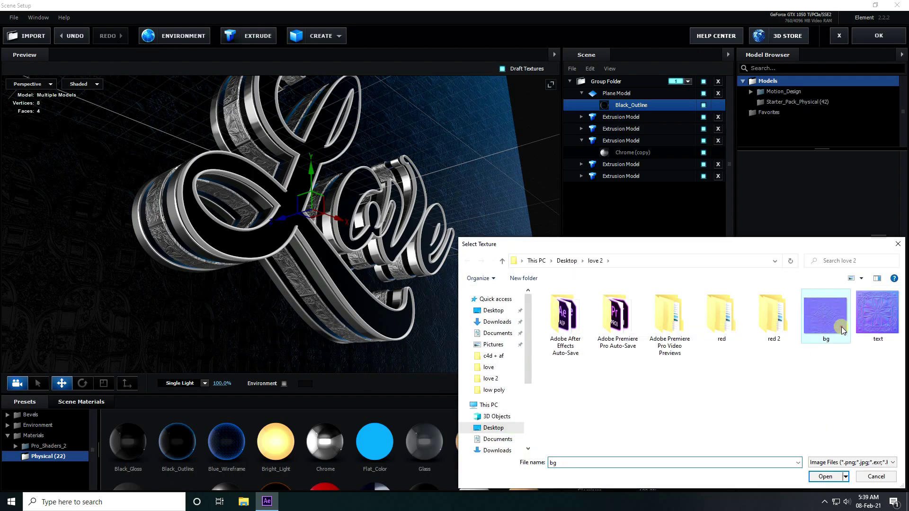
{"action": "left_click", "coordinate": [814, 476]}
{"action": "left_click", "coordinate": [592, 410]}
{"action": "type", "text": "20"}
{"action": "left_click", "coordinate": [604, 409]}
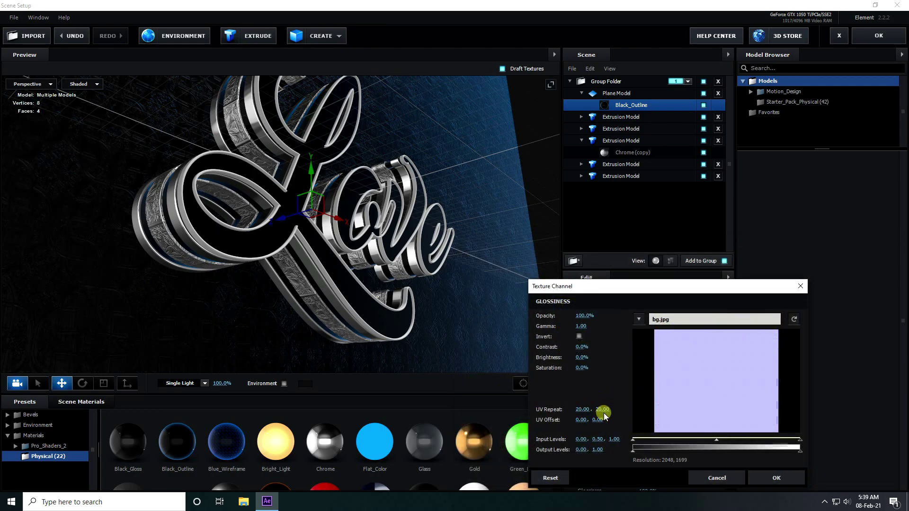
{"action": "left_click", "coordinate": [776, 477]}
Set the plane model's Reflect Mode to Mirror Surface.
{"action": "left_click_drag", "start_coordinate": [218, 297], "coordinate": [317, 231]}
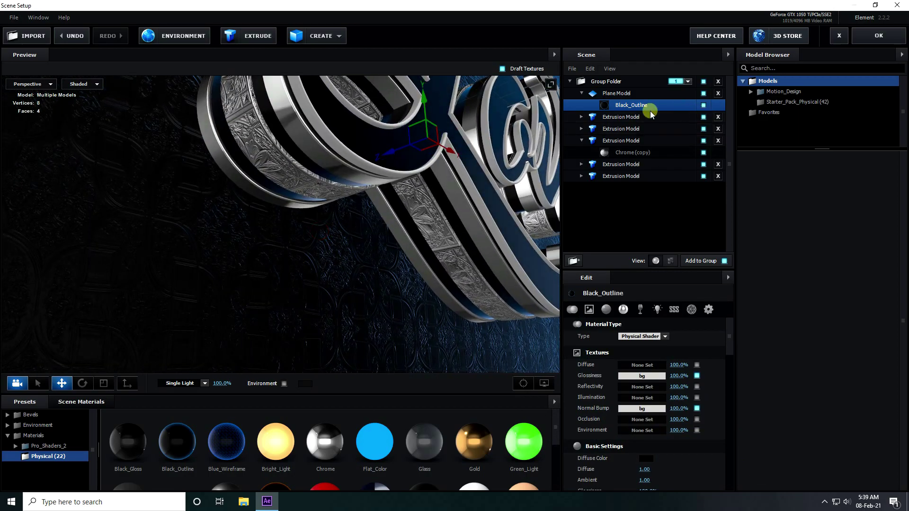
{"action": "left_click", "coordinate": [582, 92]}
{"action": "right_click", "coordinate": [615, 95]}
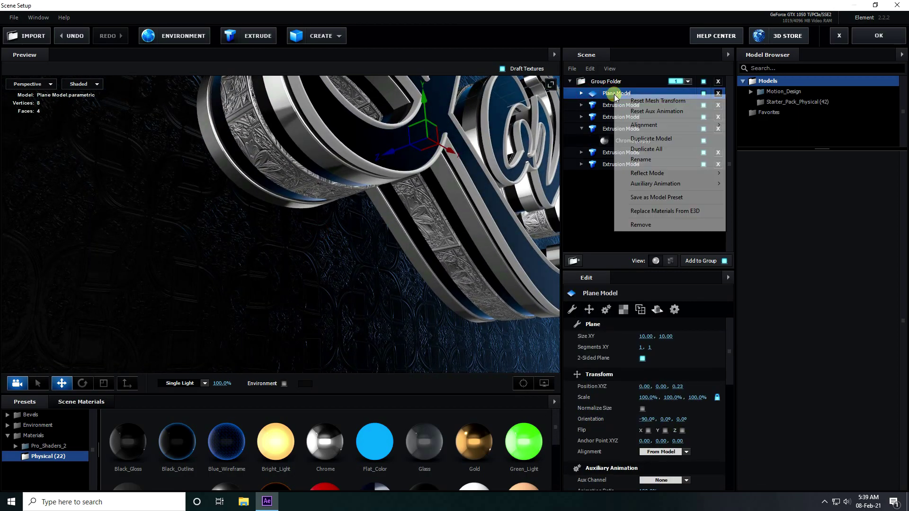
{"action": "mouse_move", "coordinate": [656, 174]}
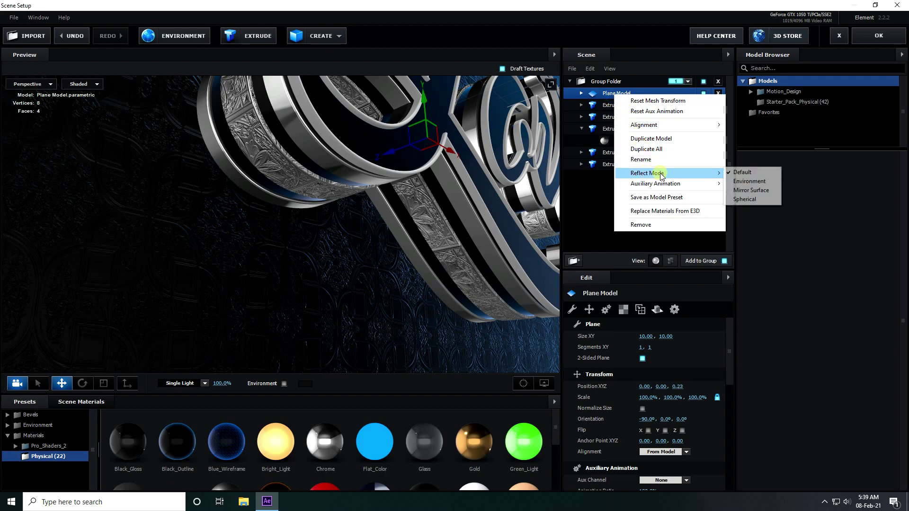
{"action": "left_click", "coordinate": [757, 191]}
{"action": "left_click_drag", "start_coordinate": [424, 253], "coordinate": [374, 266]}
{"action": "scroll", "coordinate": [373, 266], "scroll_direction": "down", "scroll_amount": 5}
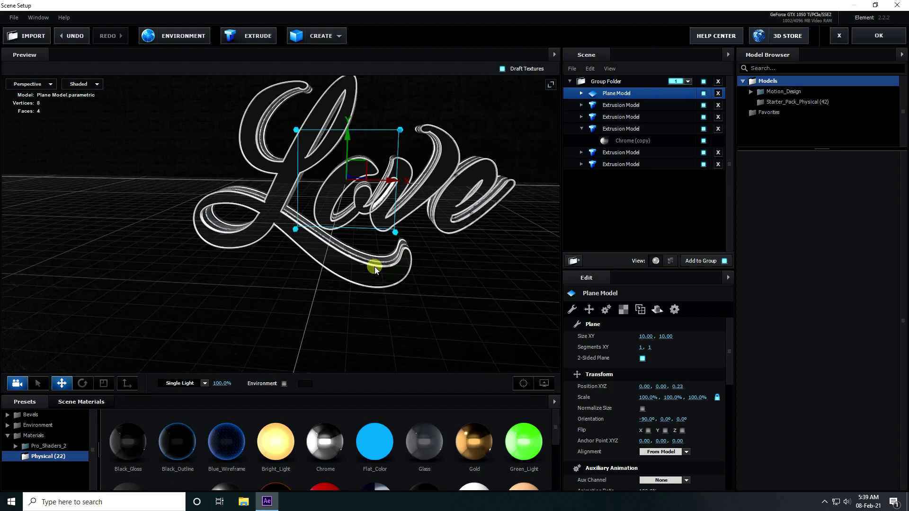
{"action": "scroll", "coordinate": [376, 203], "scroll_direction": "up", "scroll_amount": 5}
{"action": "left_click_drag", "start_coordinate": [375, 203], "coordinate": [362, 265]}
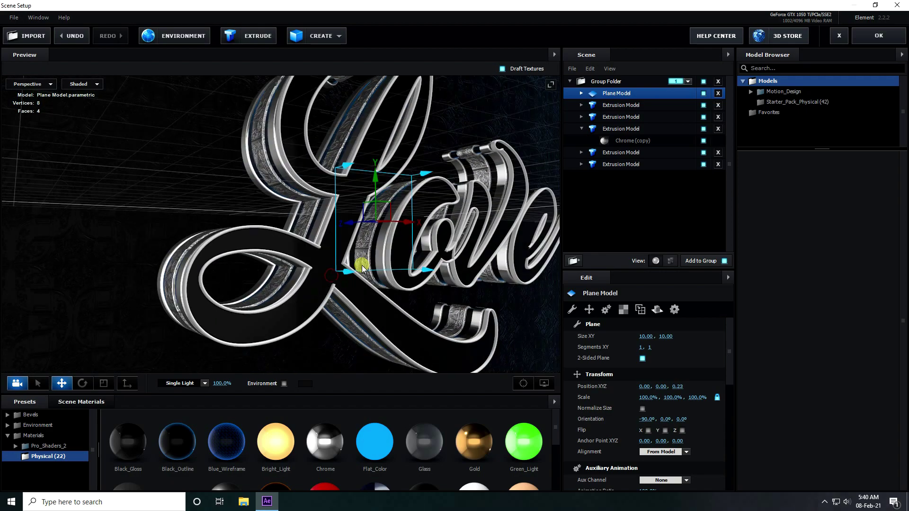
Change the preview lighting preset to Aqua and check the text from a low side angle.
{"action": "left_click", "coordinate": [167, 384]}
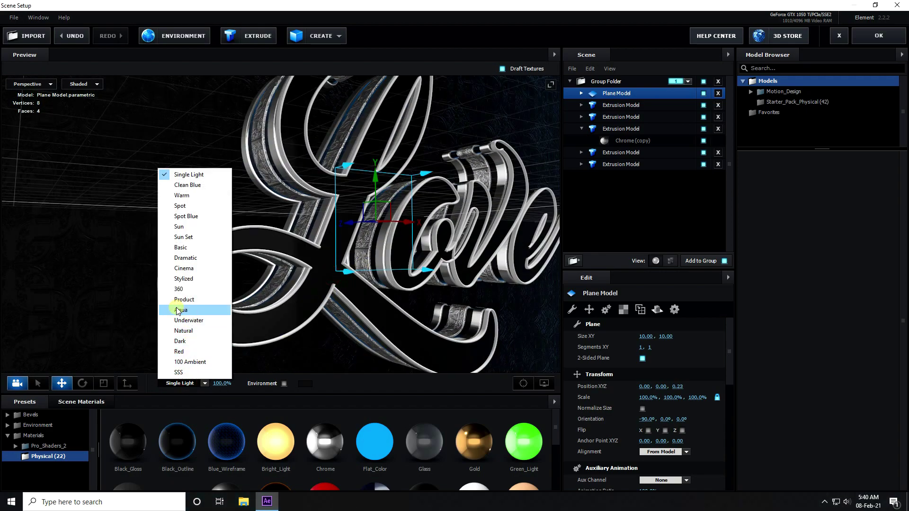
{"action": "left_click", "coordinate": [192, 311]}
{"action": "left_click_drag", "start_coordinate": [285, 307], "coordinate": [343, 200]}
{"action": "left_click_drag", "start_coordinate": [394, 273], "coordinate": [211, 181]}
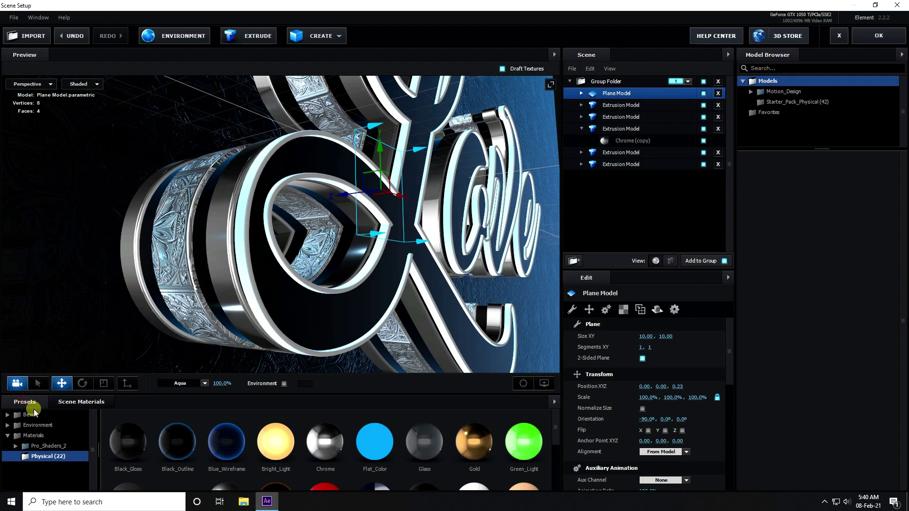
Apply the Basic_2K_02 environment preset from the Basic_2K folder to the scene.
{"action": "left_click", "coordinate": [38, 425]}
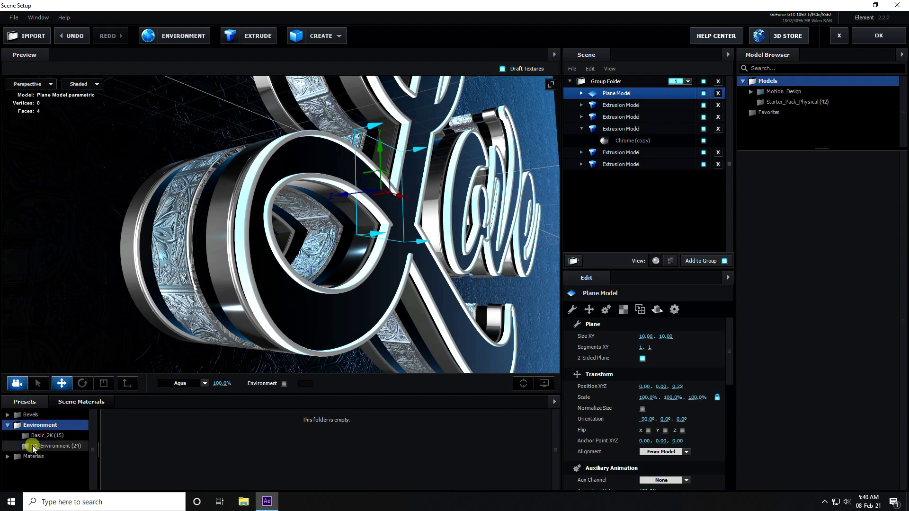
{"action": "left_click", "coordinate": [36, 435]}
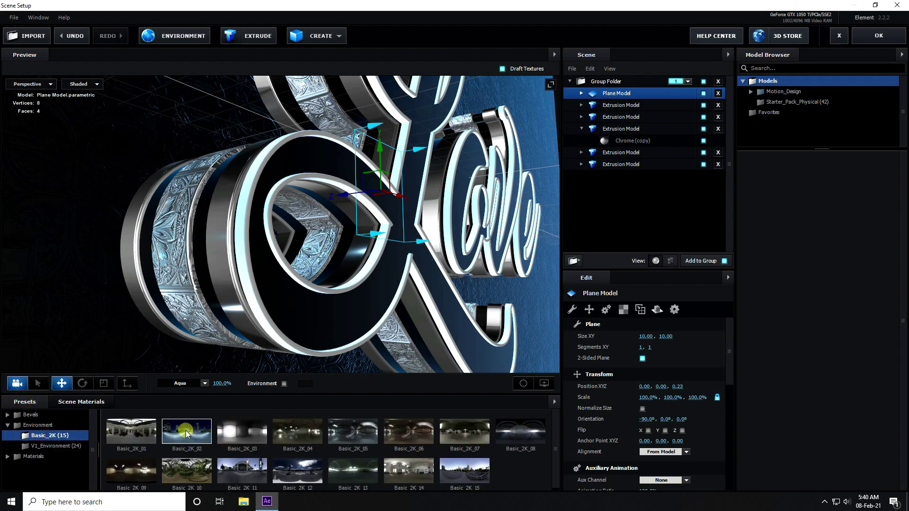
{"action": "left_click", "coordinate": [171, 438]}
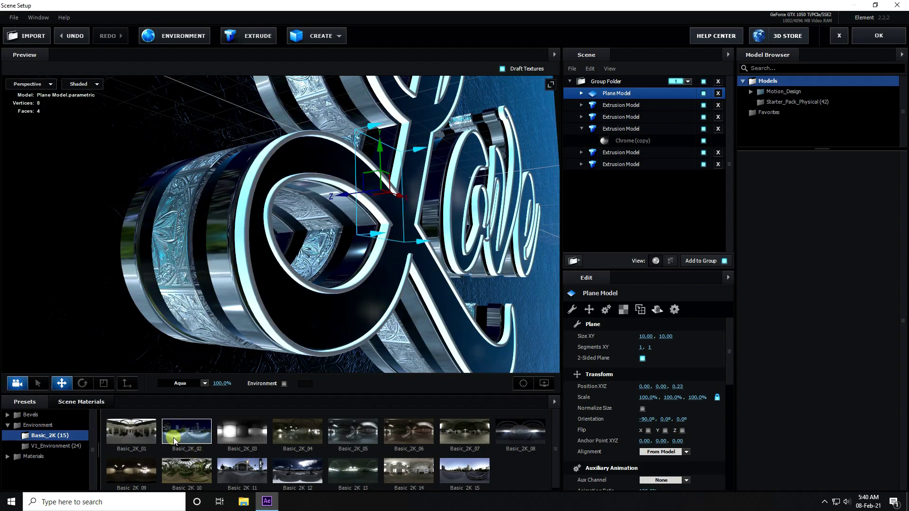
Set the Basic_2K_02 environment texture to 50% brightness and -100% saturation, and accept the texture settings.
{"action": "left_click", "coordinate": [183, 38]}
{"action": "left_click_drag", "start_coordinate": [374, 156], "coordinate": [438, 156]}
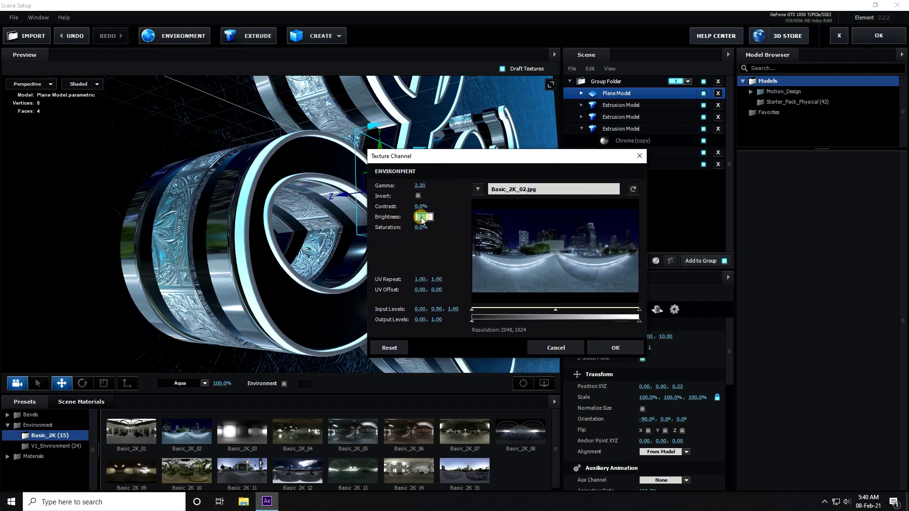
{"action": "left_click_drag", "start_coordinate": [417, 227], "coordinate": [241, 243]}
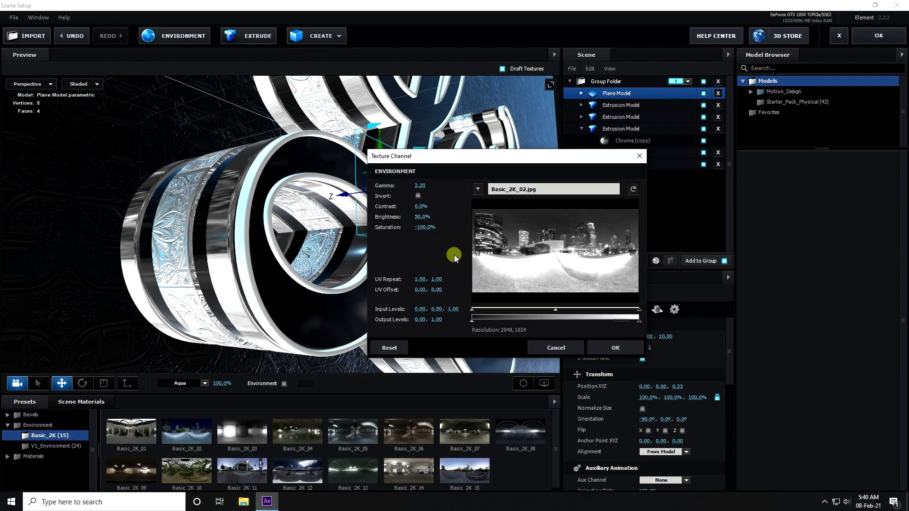
{"action": "left_click_drag", "start_coordinate": [422, 216], "coordinate": [406, 219]}
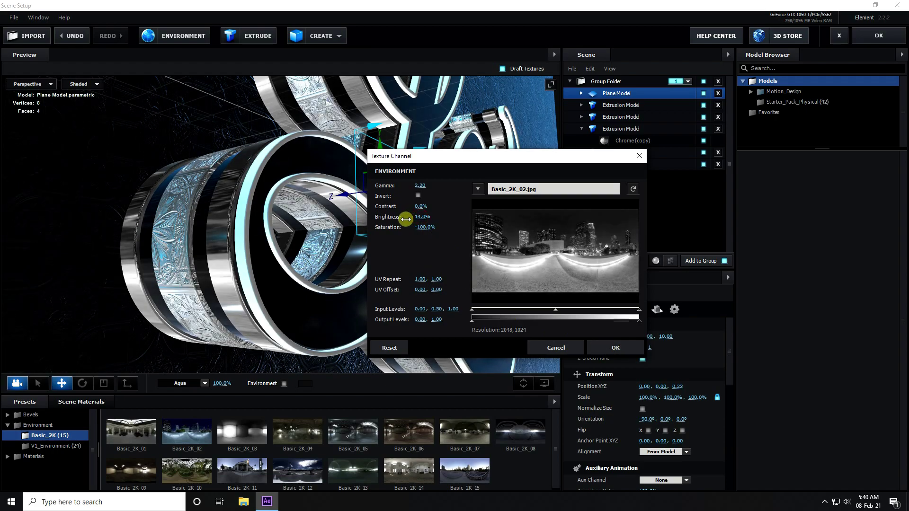
{"action": "type", "text": "0"}
{"action": "key", "text": "Return"}
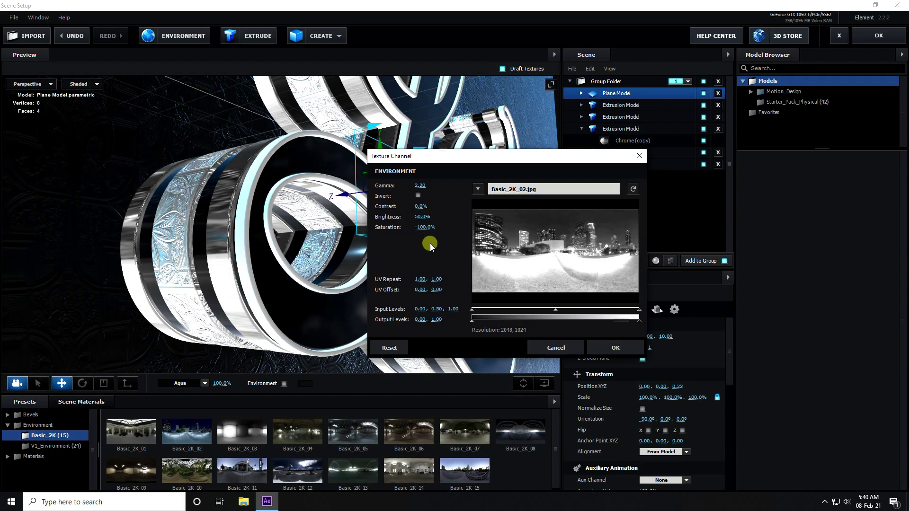
{"action": "left_click", "coordinate": [613, 348]}
Check the whole text from an angled view and accept the scene setup to return to the composition.
{"action": "left_click_drag", "start_coordinate": [438, 278], "coordinate": [353, 280]}
{"action": "scroll", "coordinate": [320, 270], "scroll_direction": "down", "scroll_amount": 5}
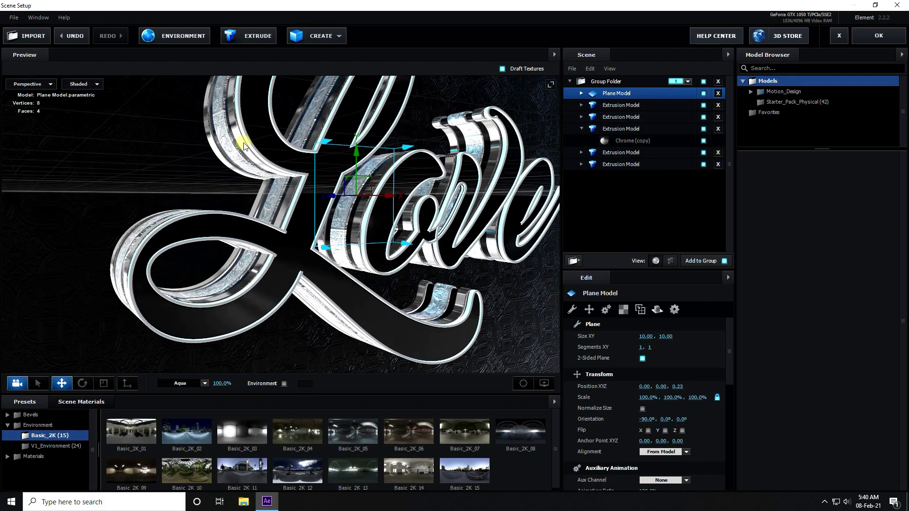
{"action": "left_click", "coordinate": [879, 36]}
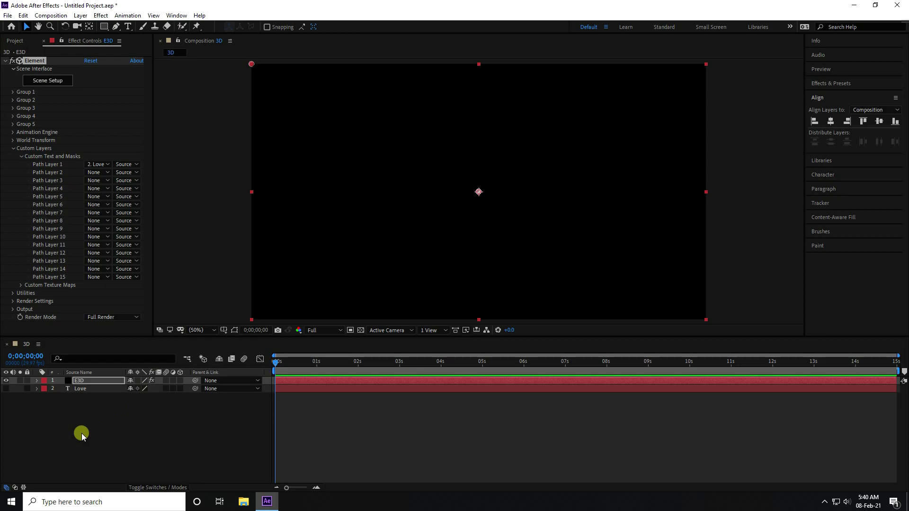
Auto-trace the Love text layer for the current frame using its alpha channel.
{"action": "left_click", "coordinate": [79, 389]}
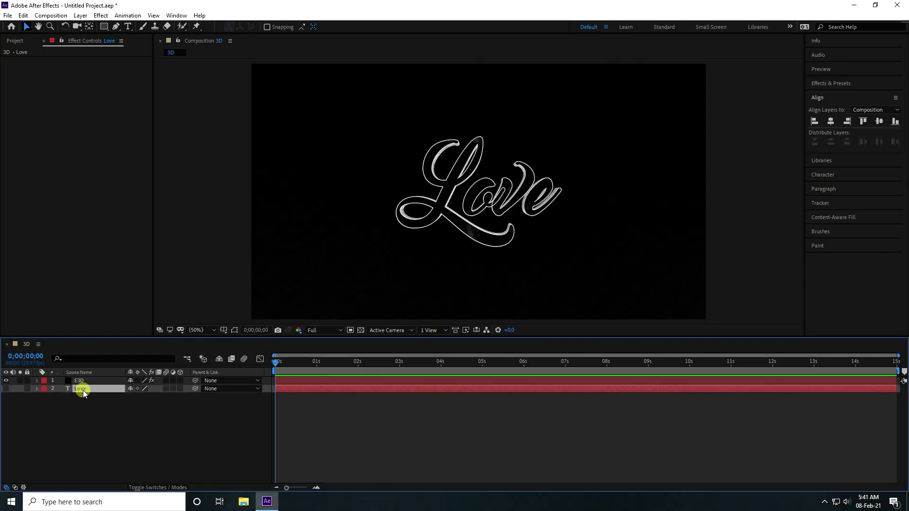
{"action": "left_click", "coordinate": [79, 15]}
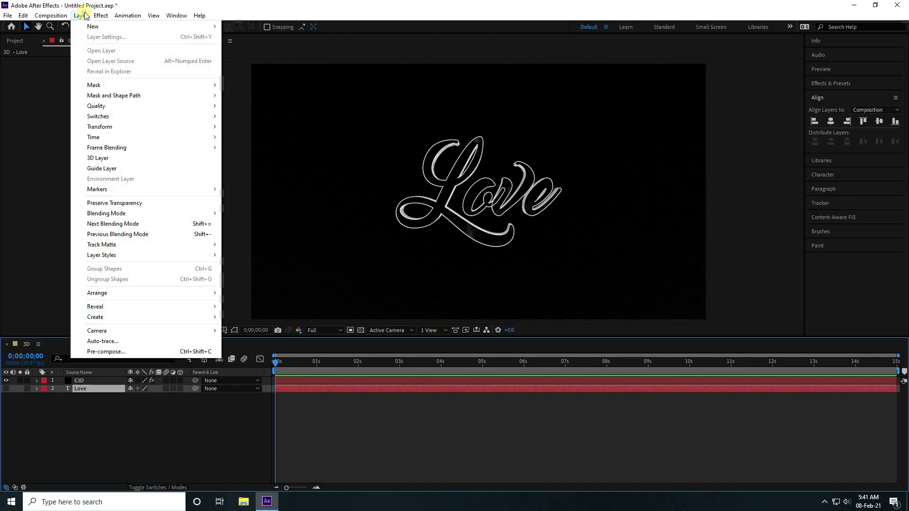
{"action": "left_click", "coordinate": [110, 342]}
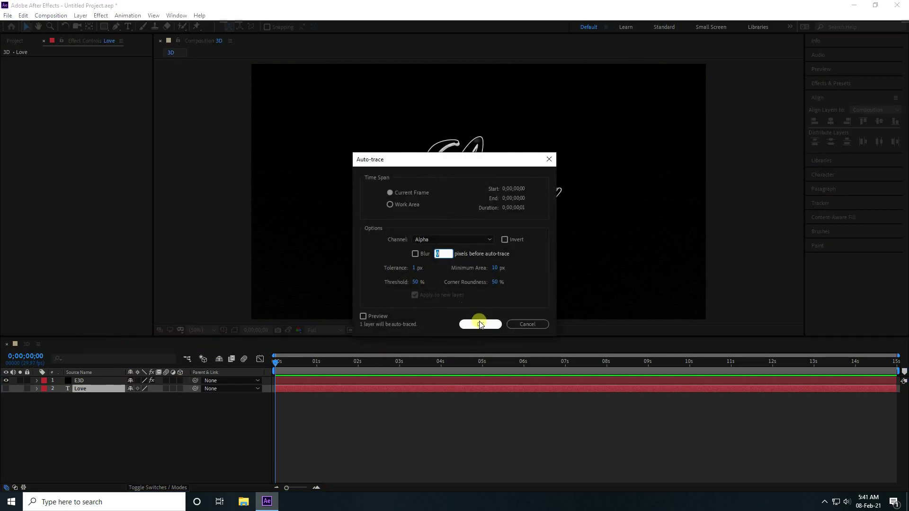
{"action": "left_click", "coordinate": [479, 325]}
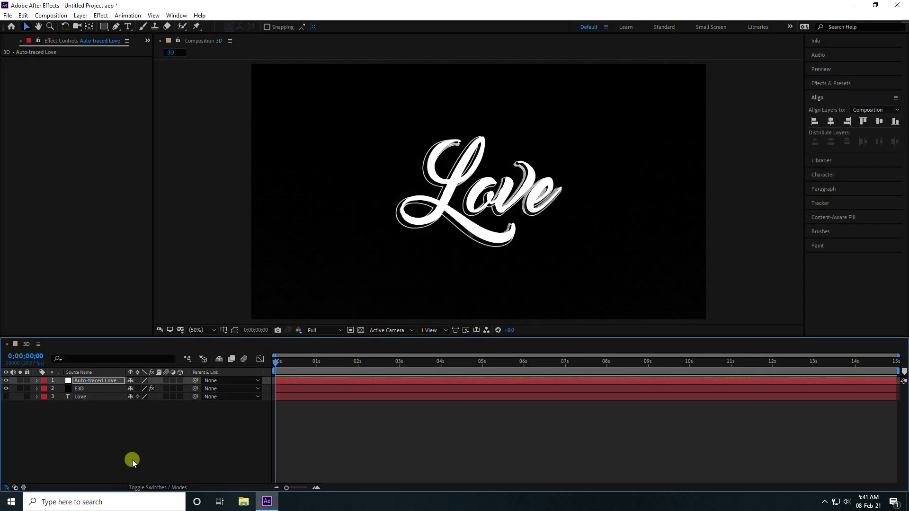
Rename the auto-traced layer as SABER.
{"action": "right_click", "coordinate": [81, 381]}
{"action": "left_click", "coordinate": [109, 372]}
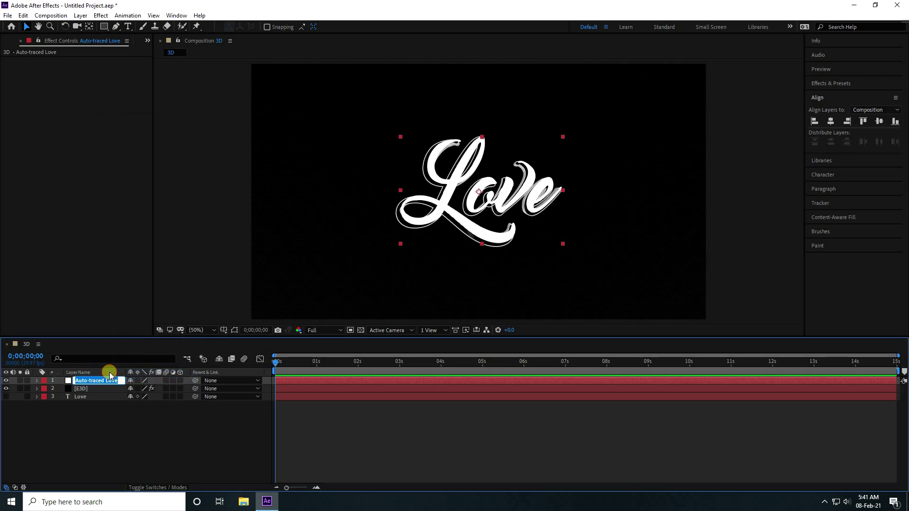
{"action": "type", "text": "SABER"}
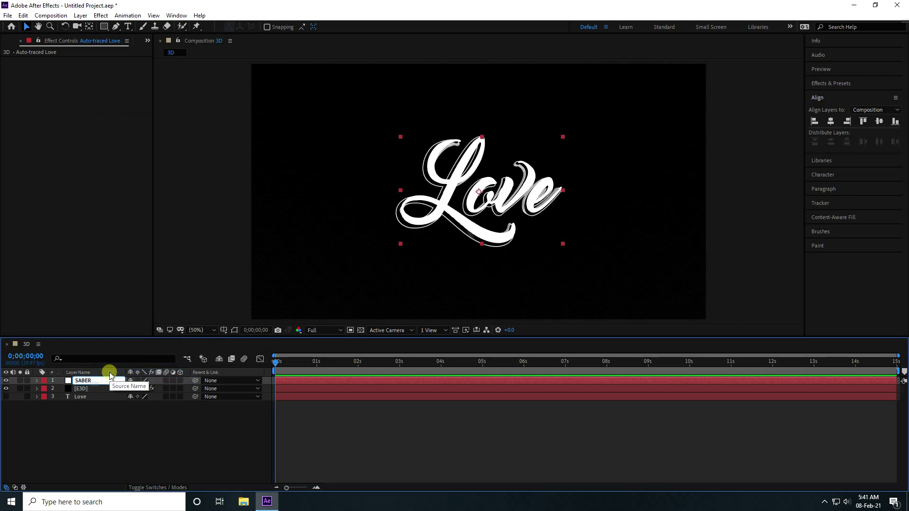
{"action": "left_click", "coordinate": [95, 437]}
Add a new camera layer to the composition.
{"action": "right_click", "coordinate": [86, 436]}
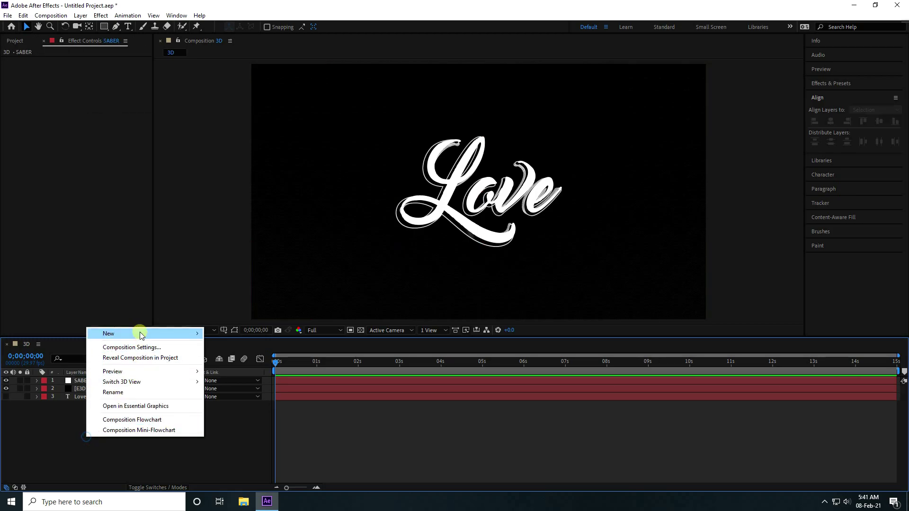
{"action": "mouse_move", "coordinate": [141, 335]}
{"action": "left_click", "coordinate": [240, 379]}
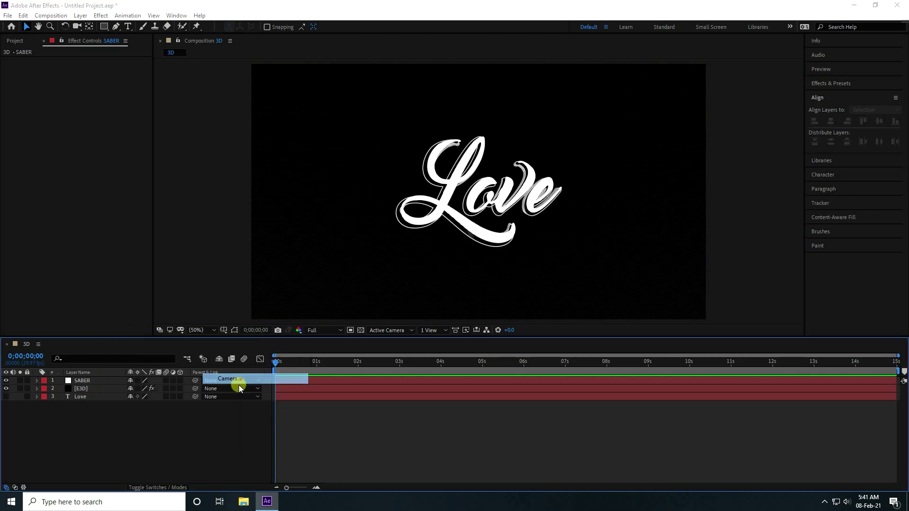
{"action": "left_click", "coordinate": [550, 352]}
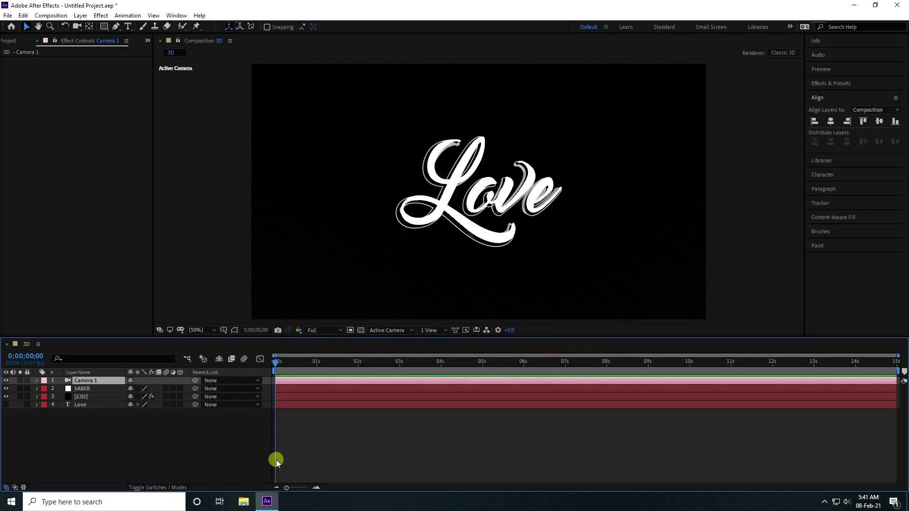
Turn the SABER layer into a 3D layer.
{"action": "left_click", "coordinate": [73, 384]}
{"action": "left_click", "coordinate": [181, 388]}
{"action": "left_click", "coordinate": [455, 235]}
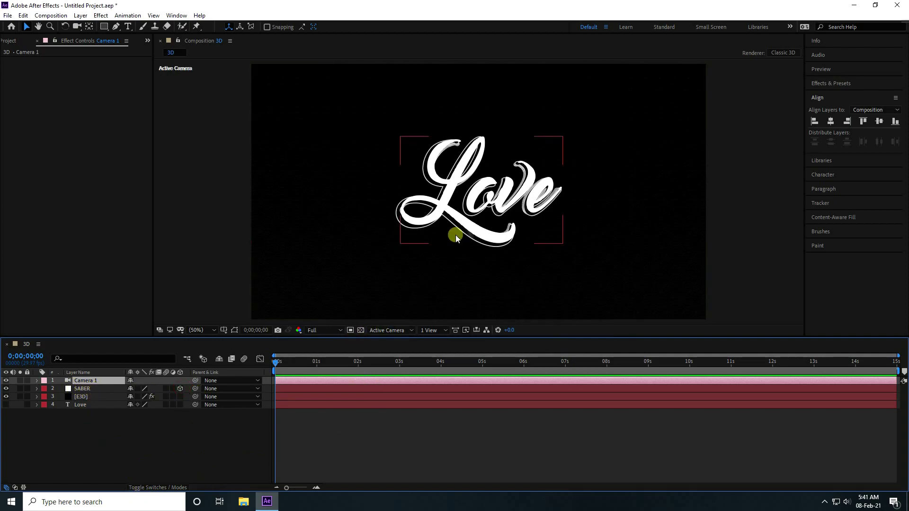
In the Top view, move the SABER layer along Z to about -45, onto the front edge of the extruded text.
{"action": "key", "text": "period"}
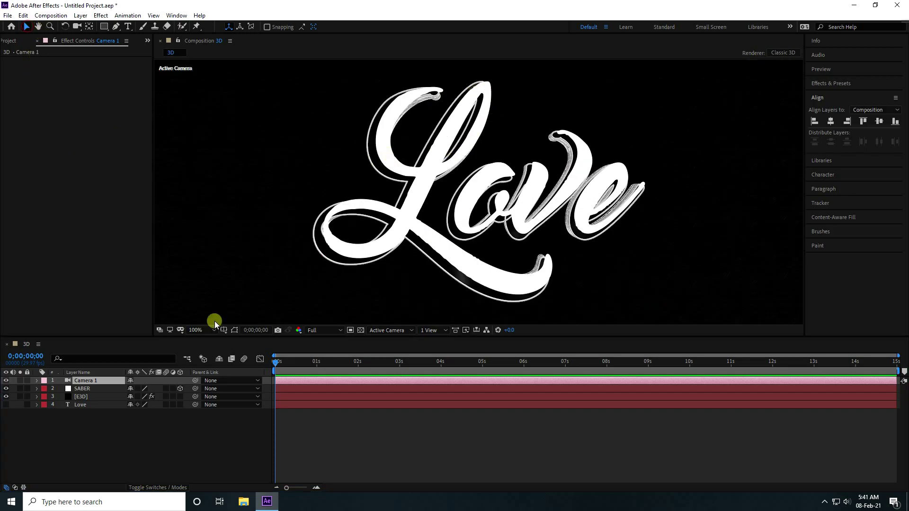
{"action": "left_click", "coordinate": [393, 331]}
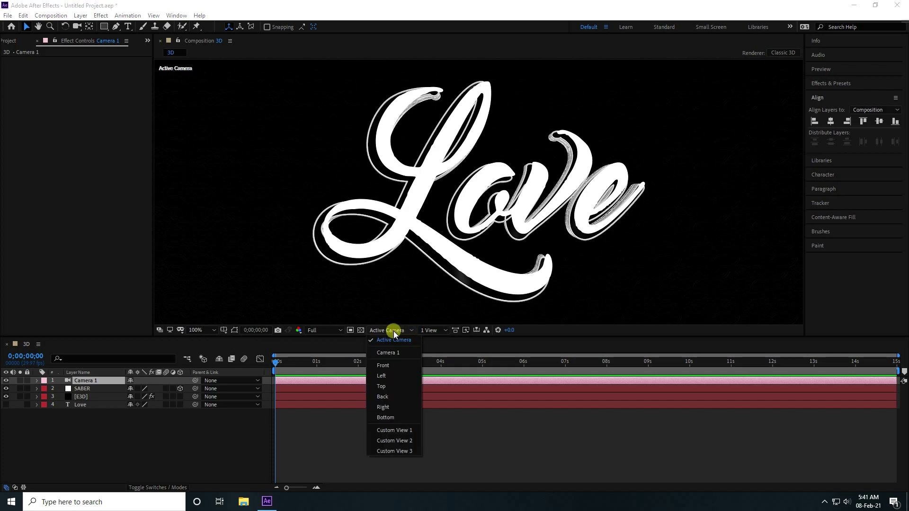
{"action": "left_click", "coordinate": [384, 381]}
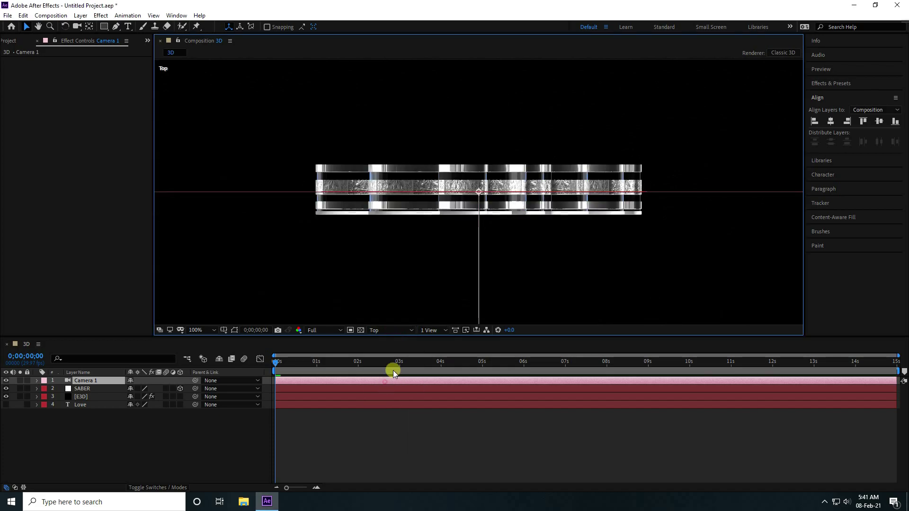
{"action": "left_click", "coordinate": [78, 388]}
{"action": "key", "text": "period"}
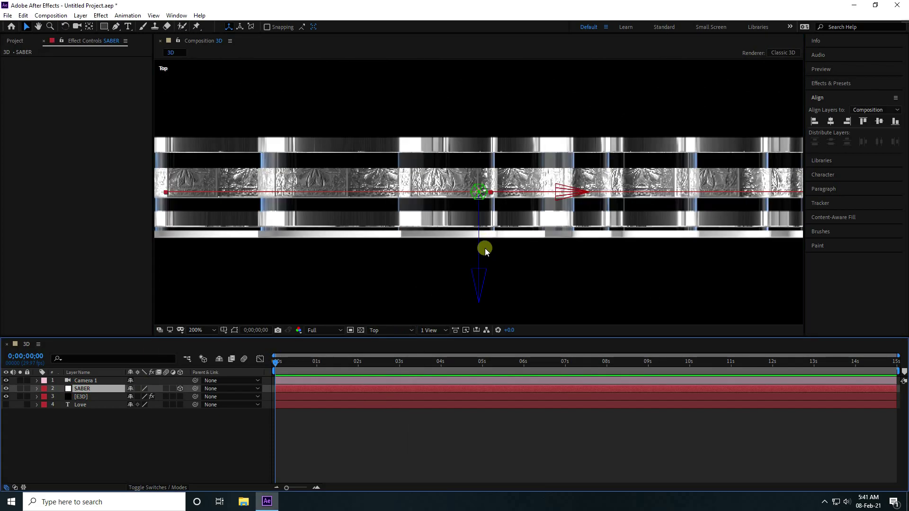
{"action": "scroll", "coordinate": [485, 243], "scroll_direction": "up", "scroll_amount": 2}
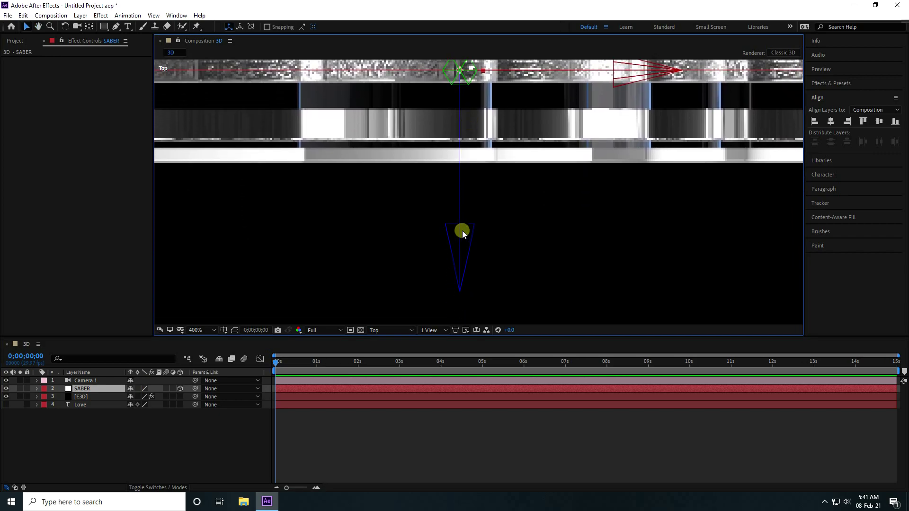
{"action": "left_click_drag", "start_coordinate": [459, 228], "coordinate": [461, 315]}
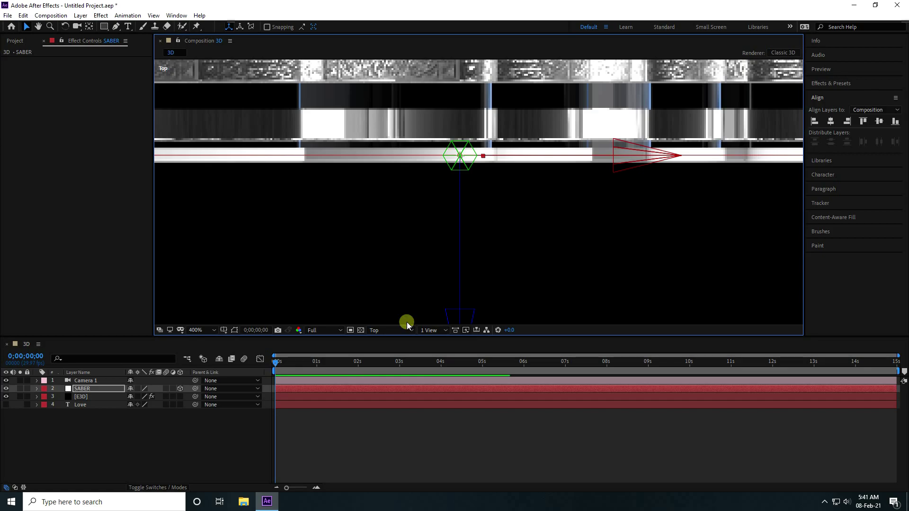
In the Front view, shift the SABER layer along X to fit inside the letter outlines, and reveal its Position property.
{"action": "left_click", "coordinate": [380, 330]}
{"action": "left_click", "coordinate": [391, 365]}
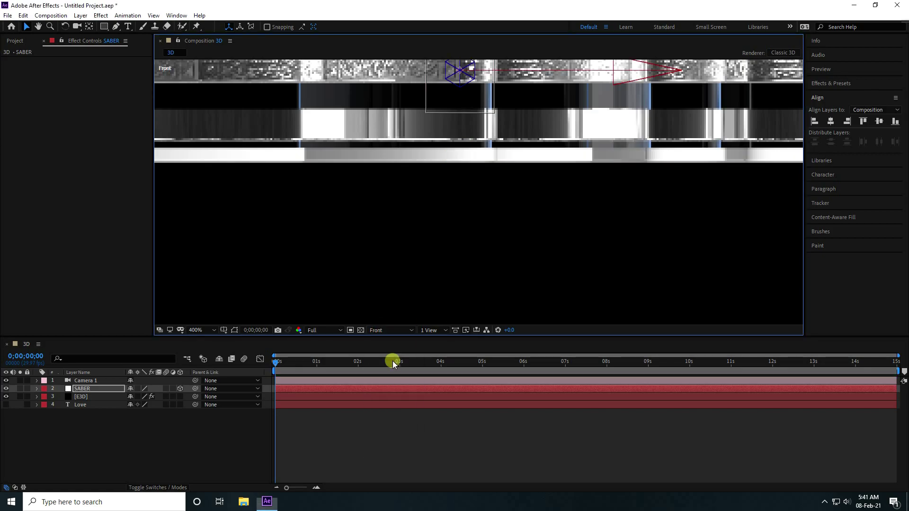
{"action": "scroll", "coordinate": [410, 243], "scroll_direction": "down", "scroll_amount": 2}
{"action": "scroll", "coordinate": [479, 192], "scroll_direction": "up", "scroll_amount": 1}
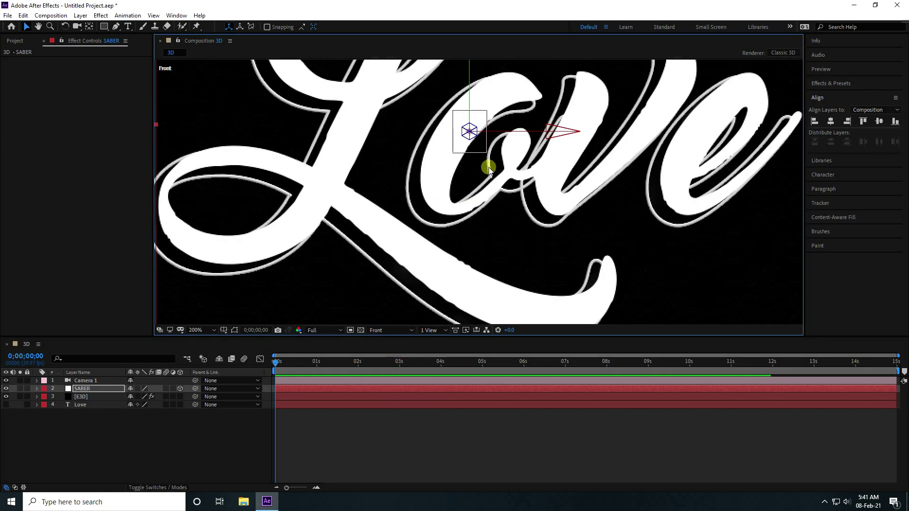
{"action": "scroll", "coordinate": [488, 166], "scroll_direction": "down", "scroll_amount": 2}
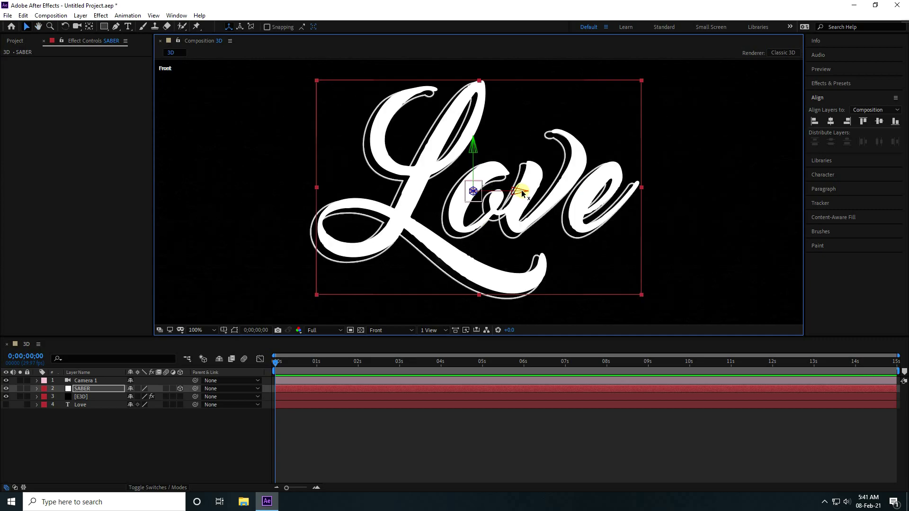
{"action": "scroll", "coordinate": [469, 211], "scroll_direction": "up", "scroll_amount": 4}
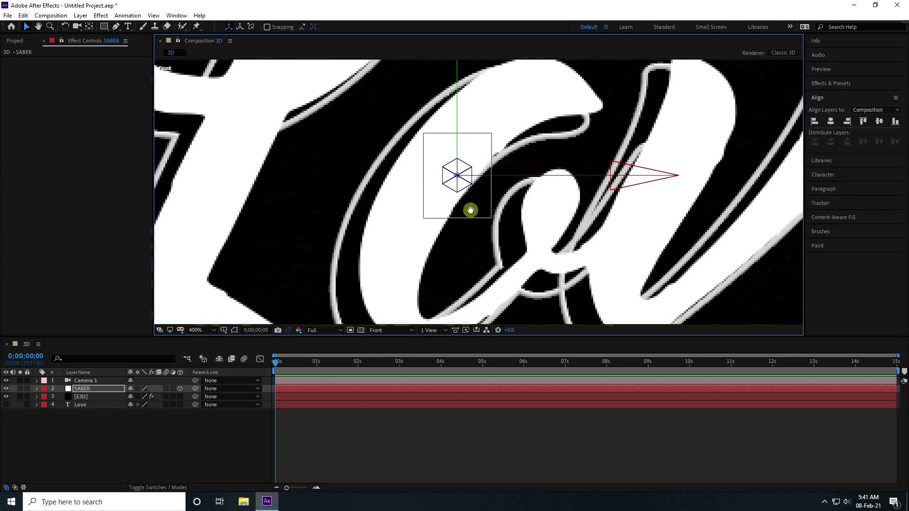
{"action": "scroll", "coordinate": [470, 210], "scroll_direction": "down", "scroll_amount": 2}
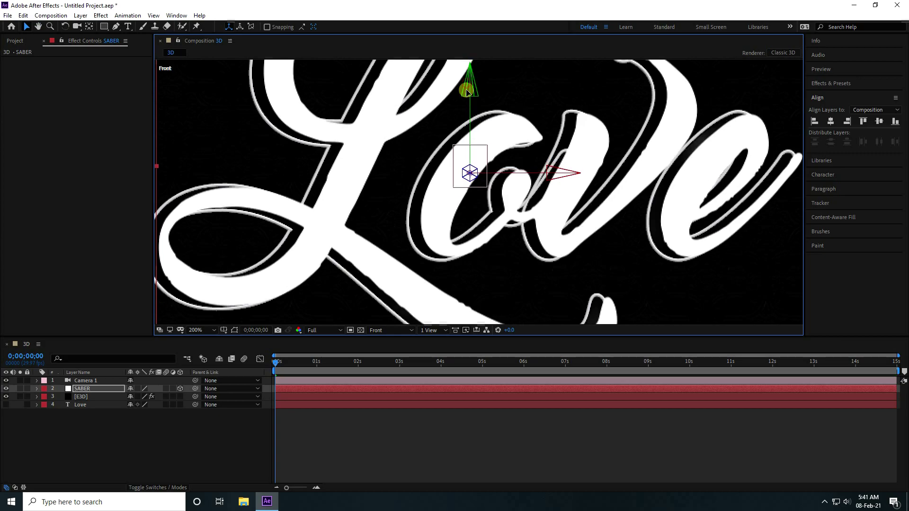
{"action": "left_click_drag", "start_coordinate": [546, 173], "coordinate": [534, 173]}
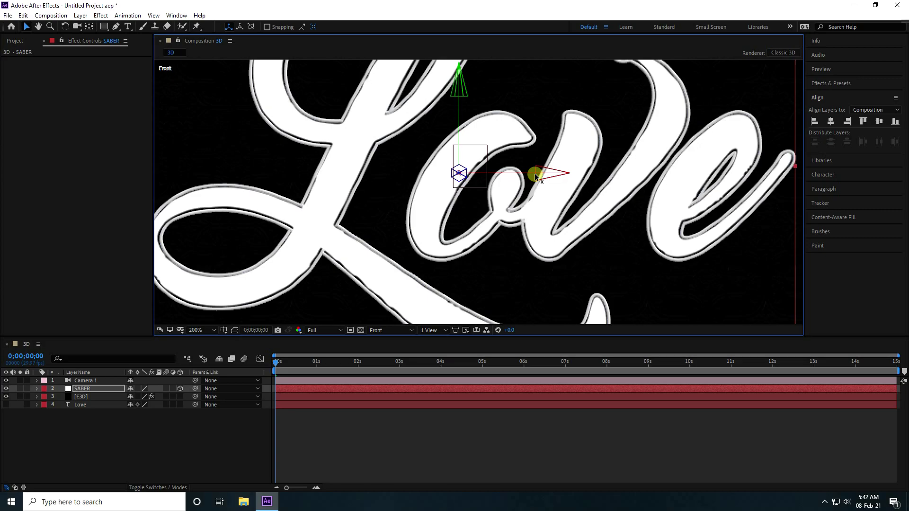
{"action": "left_click", "coordinate": [85, 388]}
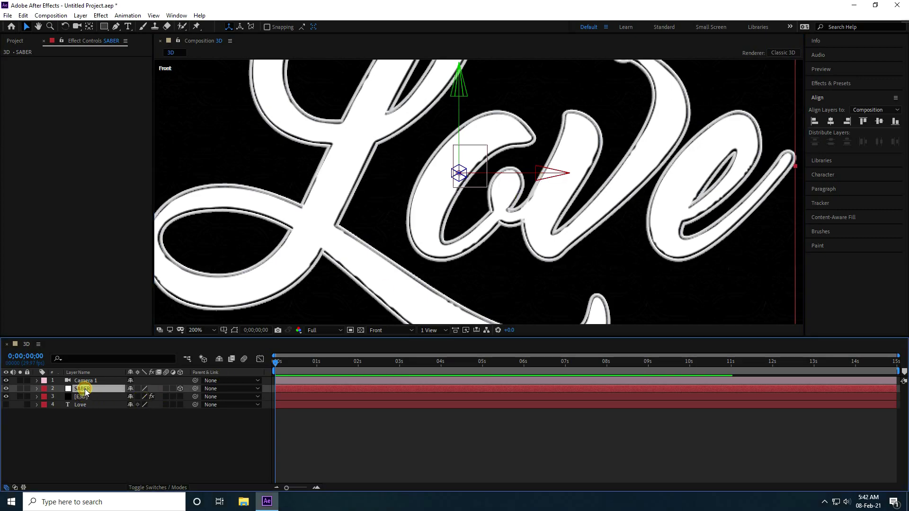
{"action": "key", "text": "p"}
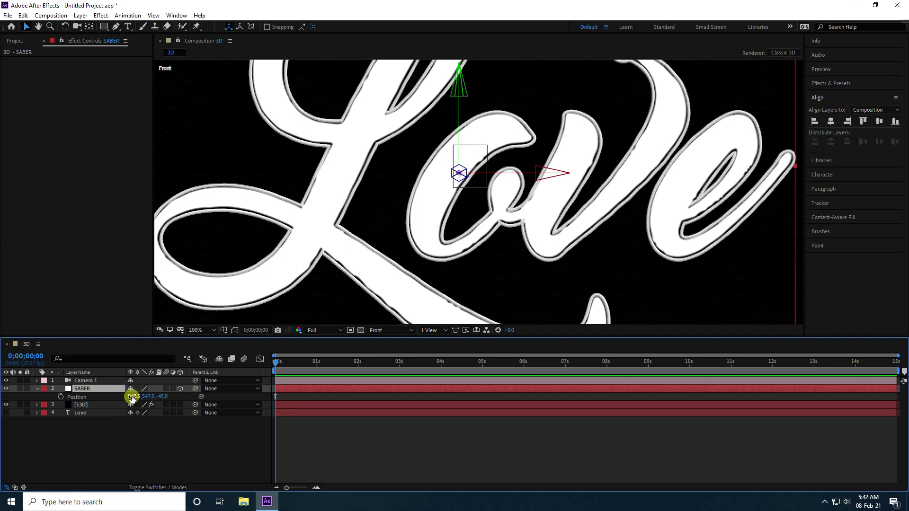
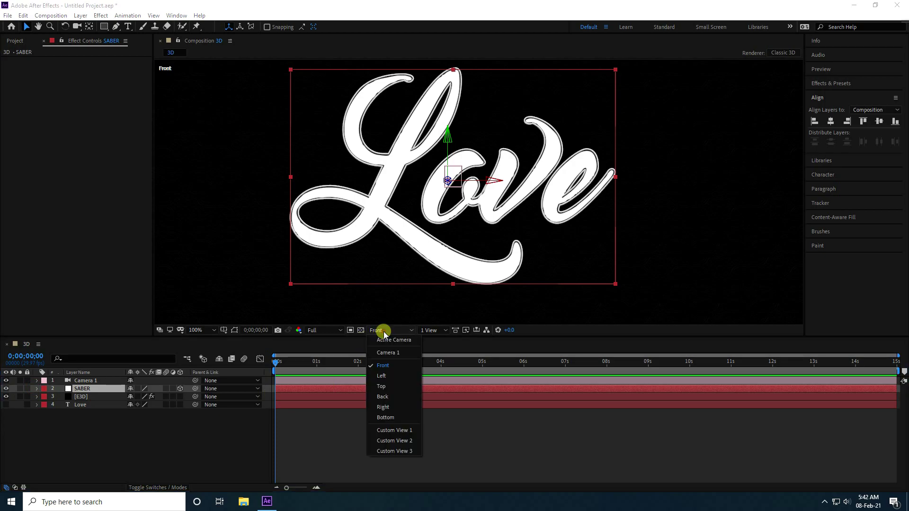
Switch back to the Active Camera view and apply the Video Copilot Saber effect to the SABER layer.
{"action": "left_click", "coordinate": [386, 285]}
{"action": "left_click", "coordinate": [71, 389]}
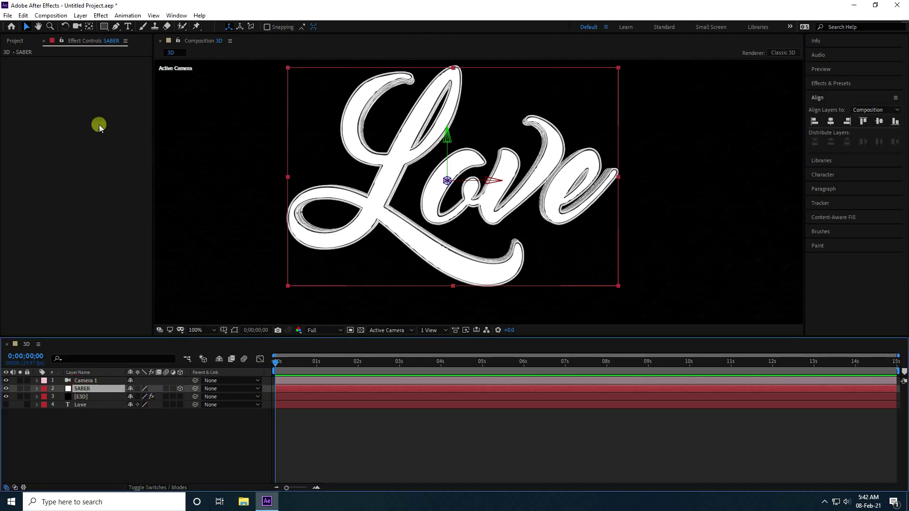
{"action": "left_click", "coordinate": [101, 16]}
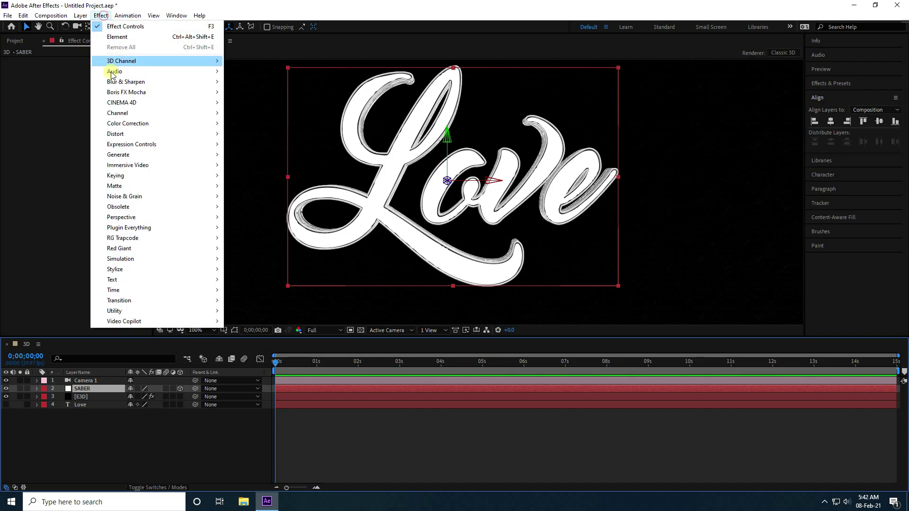
{"action": "mouse_move", "coordinate": [137, 324]}
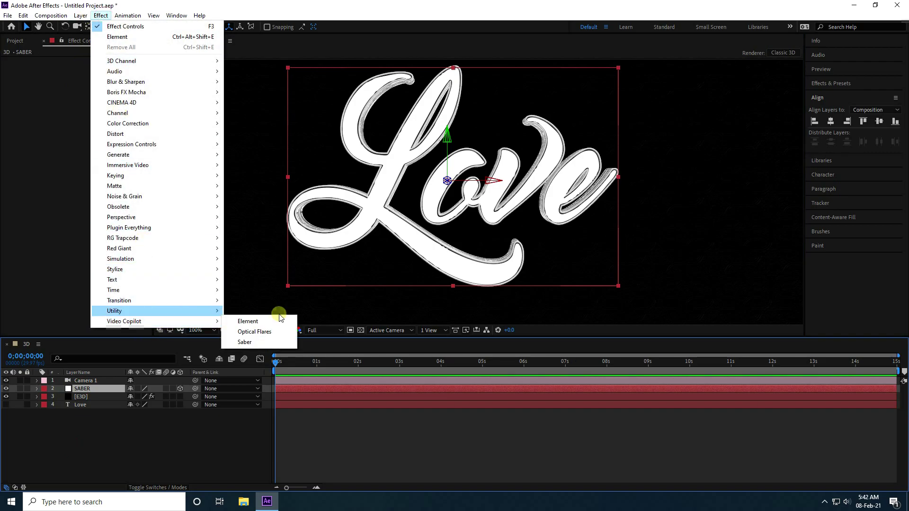
{"action": "left_click", "coordinate": [246, 343]}
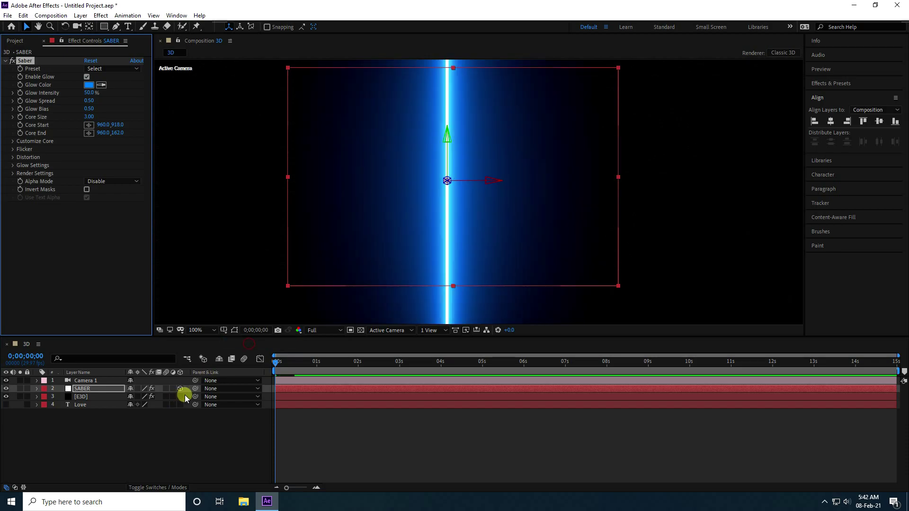
Apply the Arc Reactor preset to the Saber effect and set its Core Type to Layer Masks.
{"action": "left_click", "coordinate": [100, 69]}
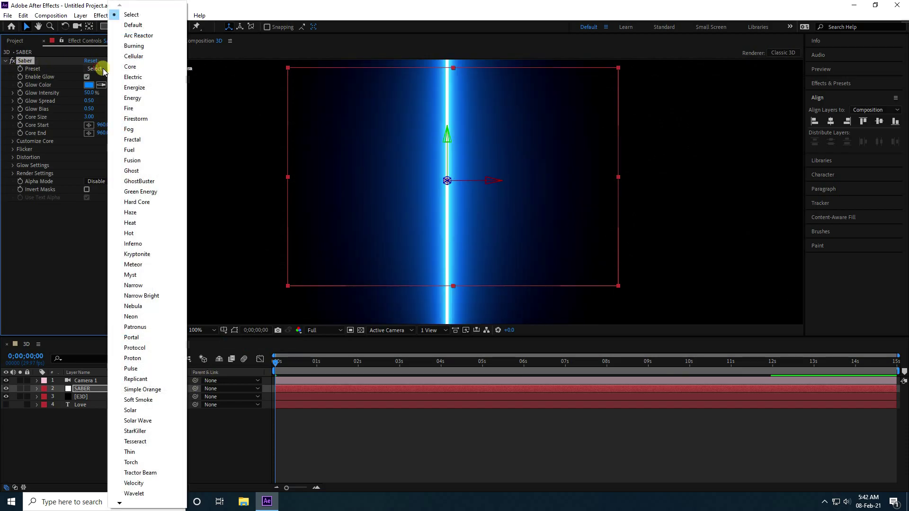
{"action": "left_click", "coordinate": [139, 35]}
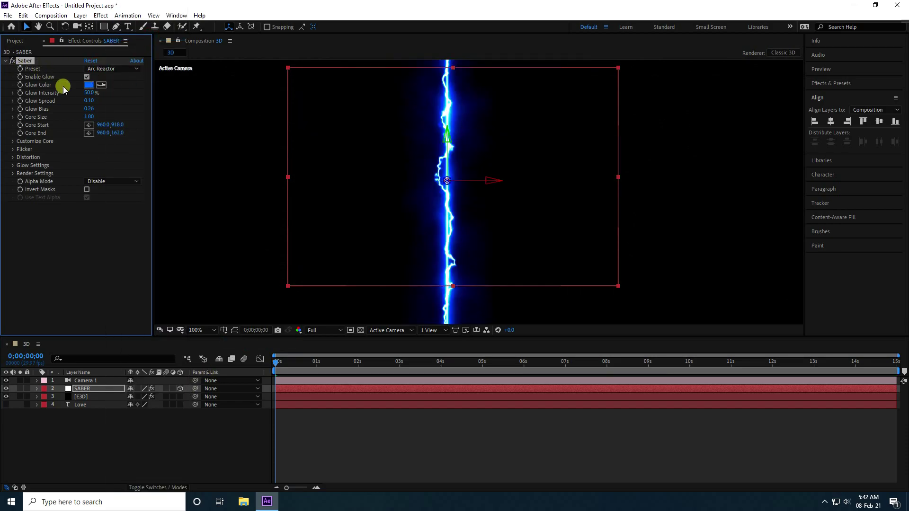
{"action": "left_click", "coordinate": [12, 141]}
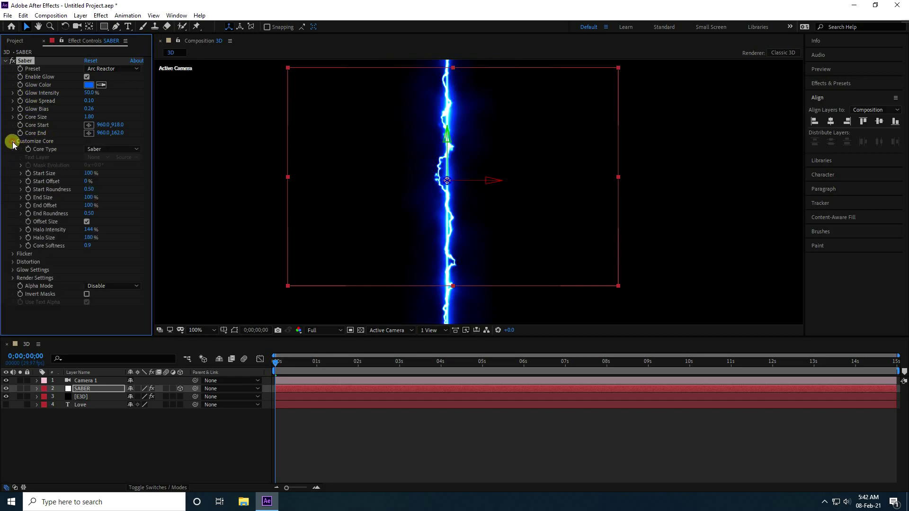
{"action": "left_click", "coordinate": [111, 148]}
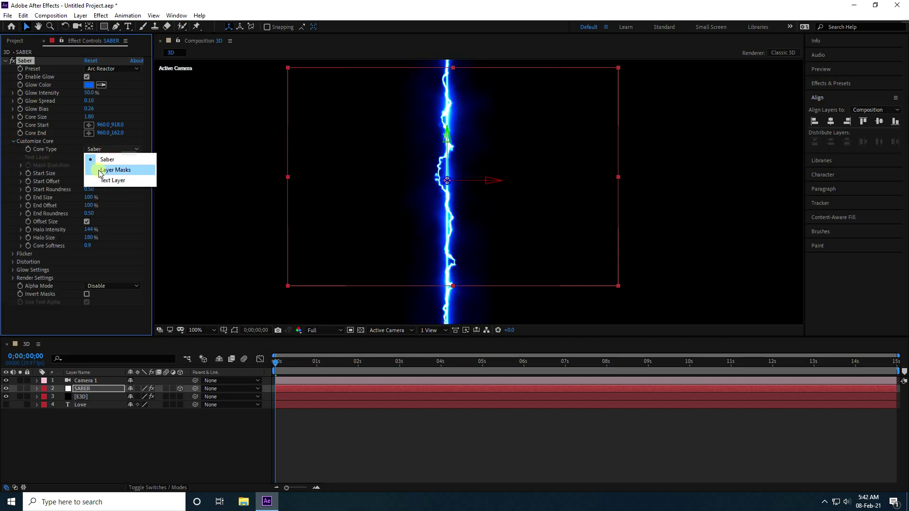
{"action": "left_click", "coordinate": [136, 170]}
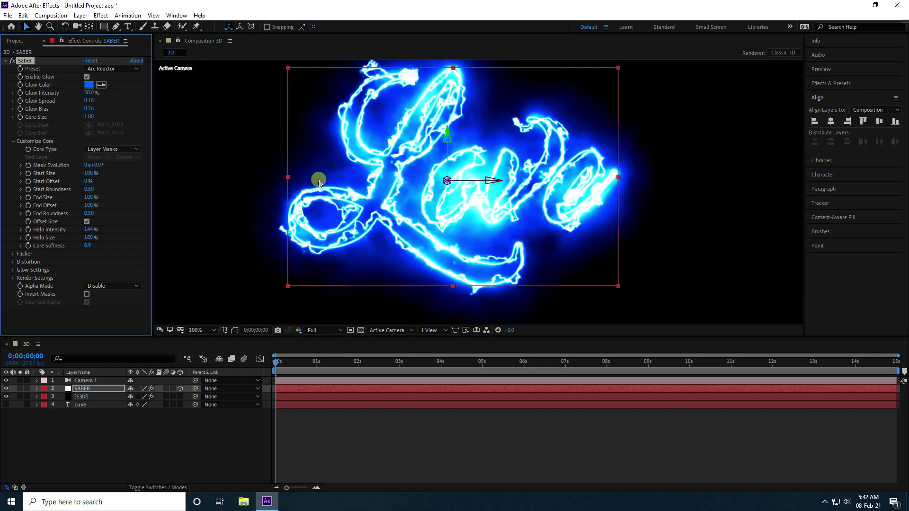
In the Saber render settings, set Composite Settings to Transparent, and set Alpha Mode to Enable Masks.
{"action": "left_click", "coordinate": [22, 279]}
{"action": "scroll", "coordinate": [54, 272], "scroll_direction": "down", "scroll_amount": 2}
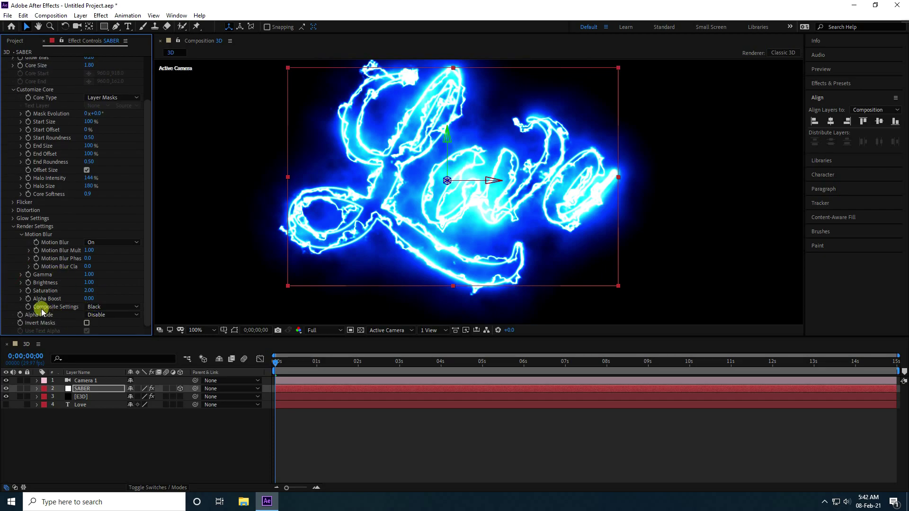
{"action": "left_click", "coordinate": [116, 307]}
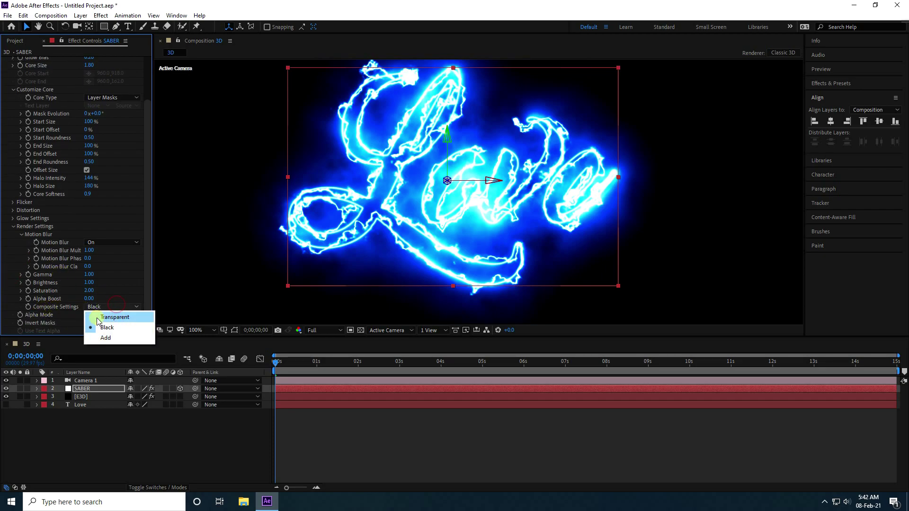
{"action": "left_click", "coordinate": [98, 320]}
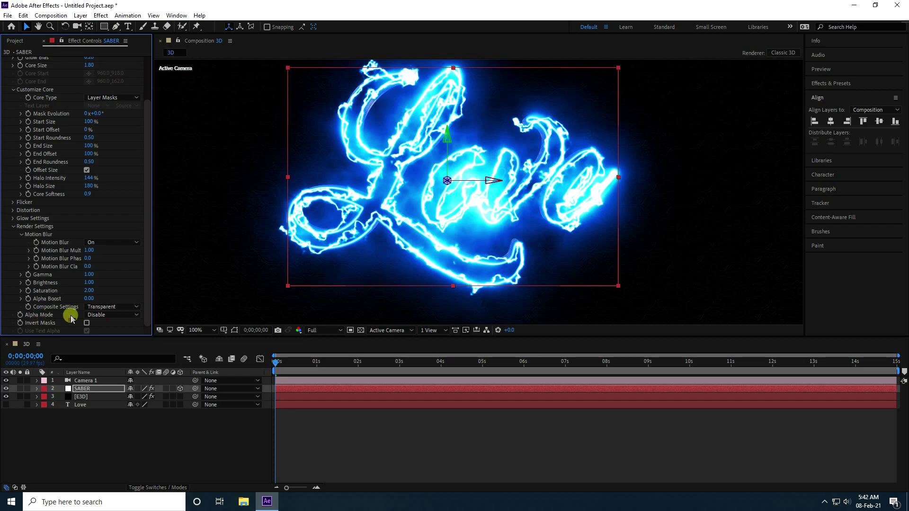
{"action": "left_click", "coordinate": [114, 315]}
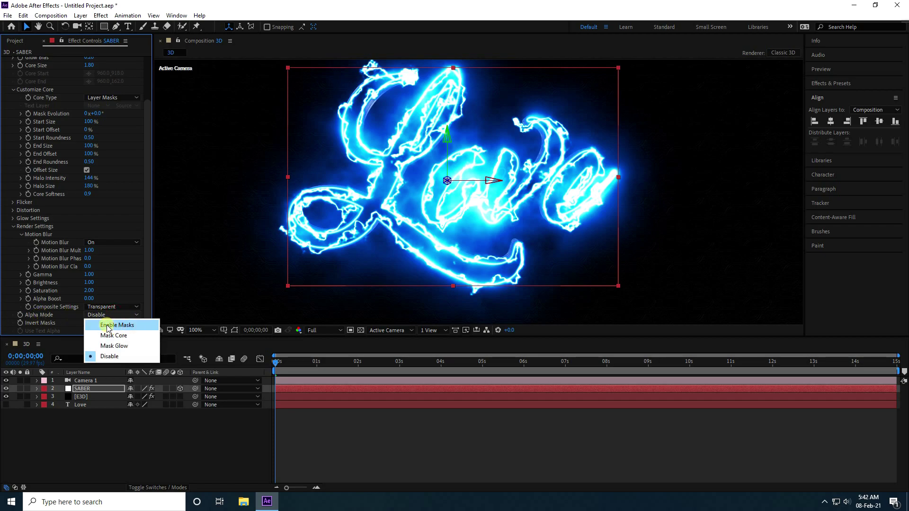
{"action": "left_click", "coordinate": [141, 327]}
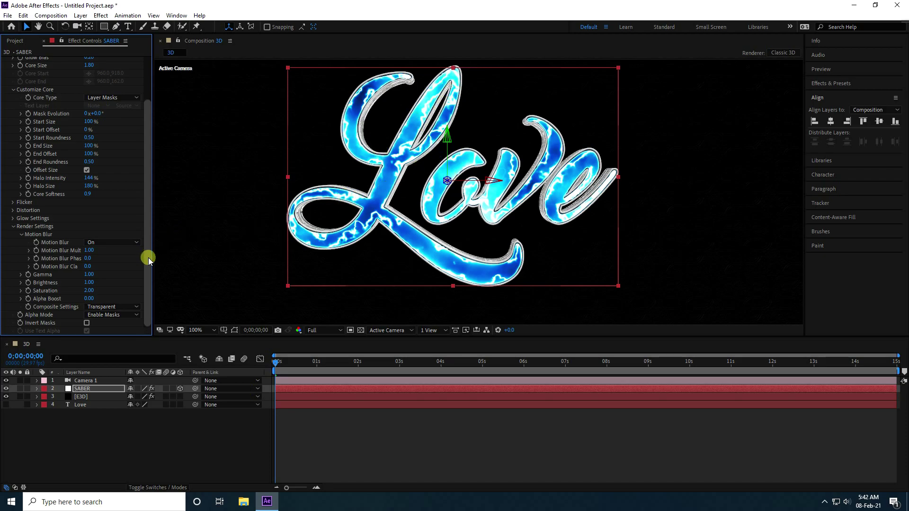
Change the Saber's Glow Color to pure red (FF0000).
{"action": "left_click_drag", "start_coordinate": [148, 258], "coordinate": [150, 124]}
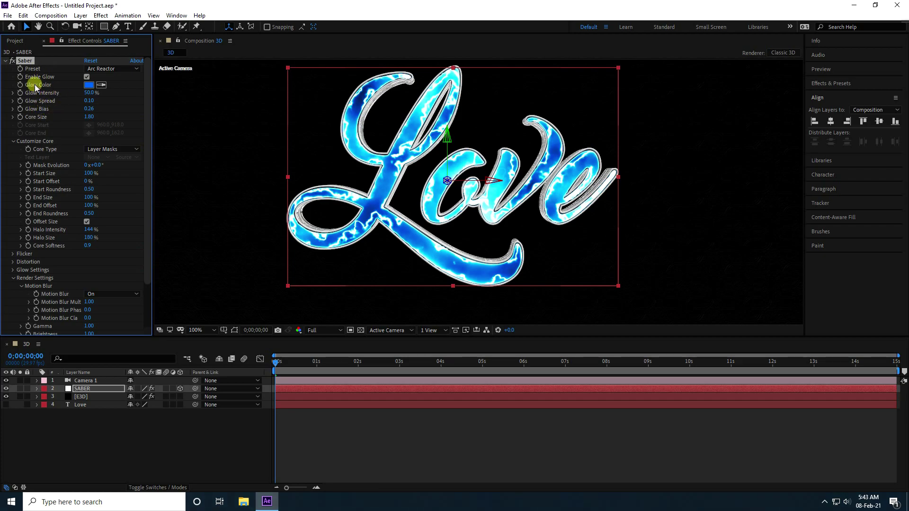
{"action": "left_click", "coordinate": [88, 84]}
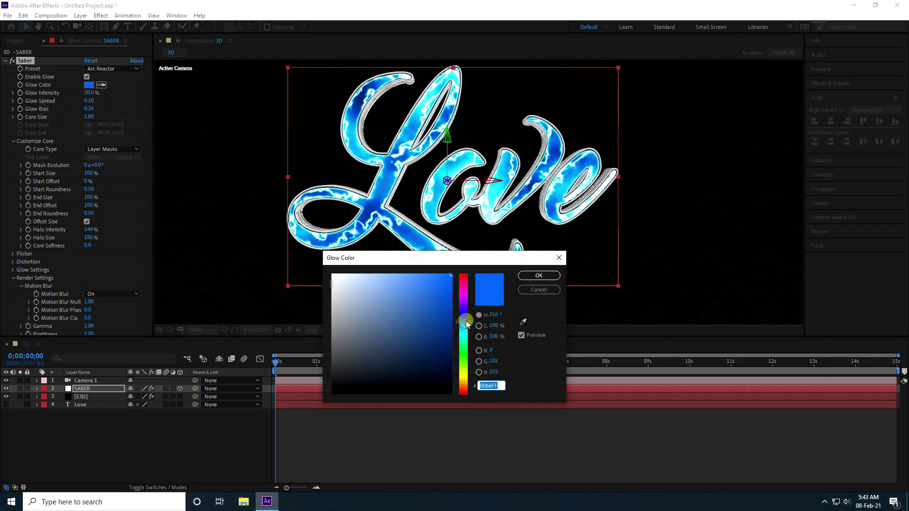
{"action": "left_click", "coordinate": [468, 309]}
{"action": "left_click_drag", "start_coordinate": [470, 308], "coordinate": [472, 264]}
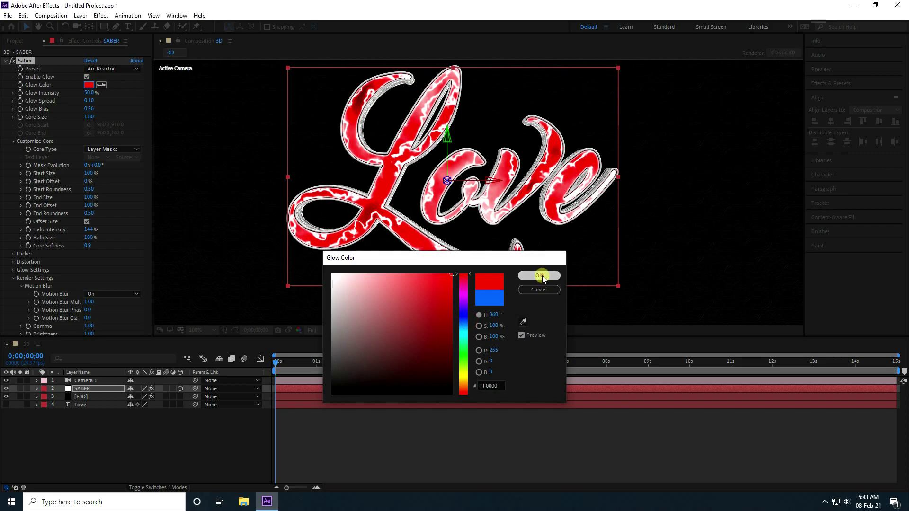
{"action": "left_click", "coordinate": [540, 276]}
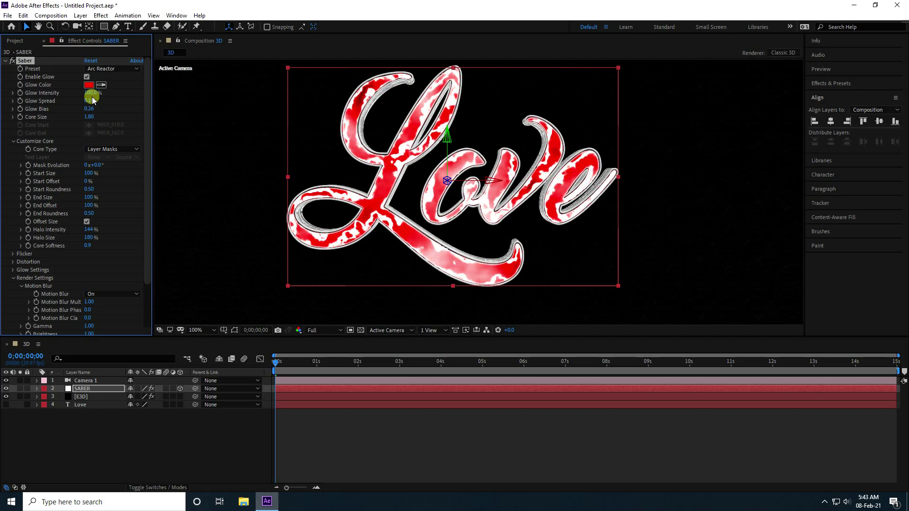
Set the Saber's Glow Intensity to 100%, Glow Spread to 0.20, Glow Bias to 0.20 and Core Size to 0.50.
{"action": "left_click", "coordinate": [89, 110]}
{"action": "left_click", "coordinate": [90, 101]}
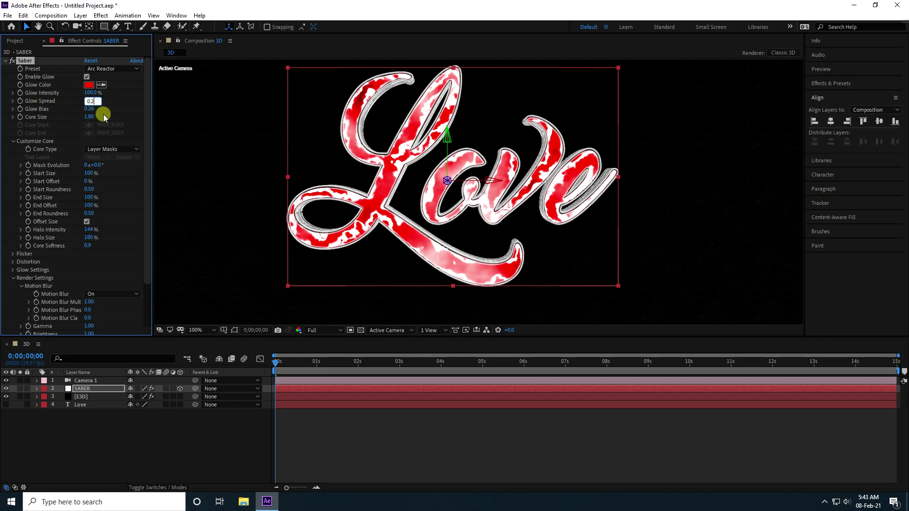
{"action": "left_click", "coordinate": [90, 109]}
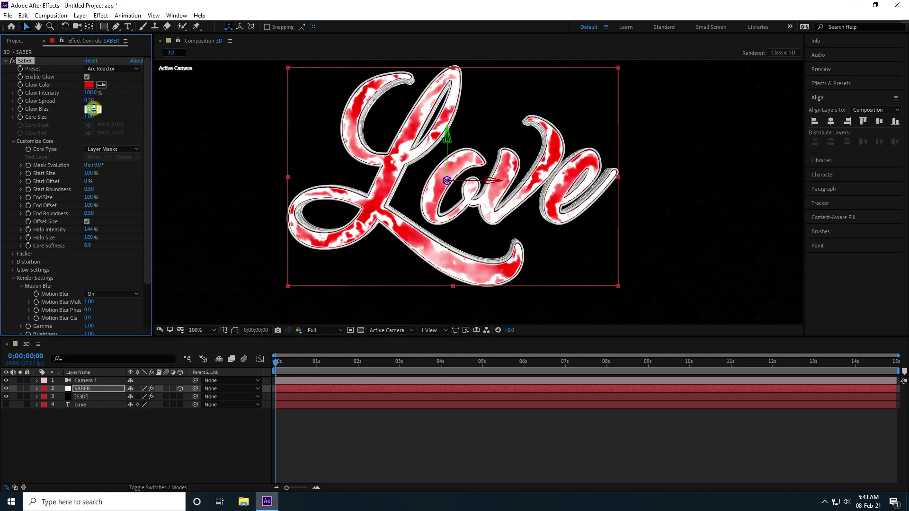
{"action": "key", "text": "Return"}
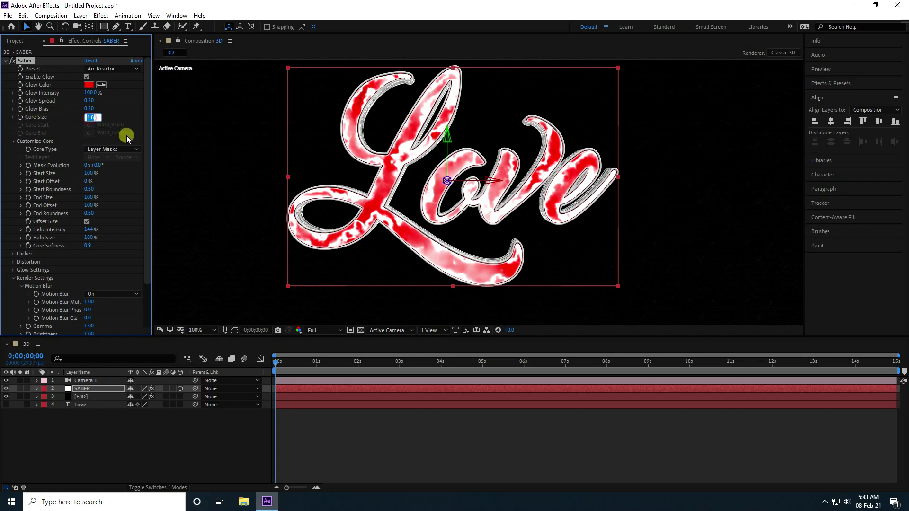
{"action": "type", "text": "0.5"}
{"action": "key", "text": "Return"}
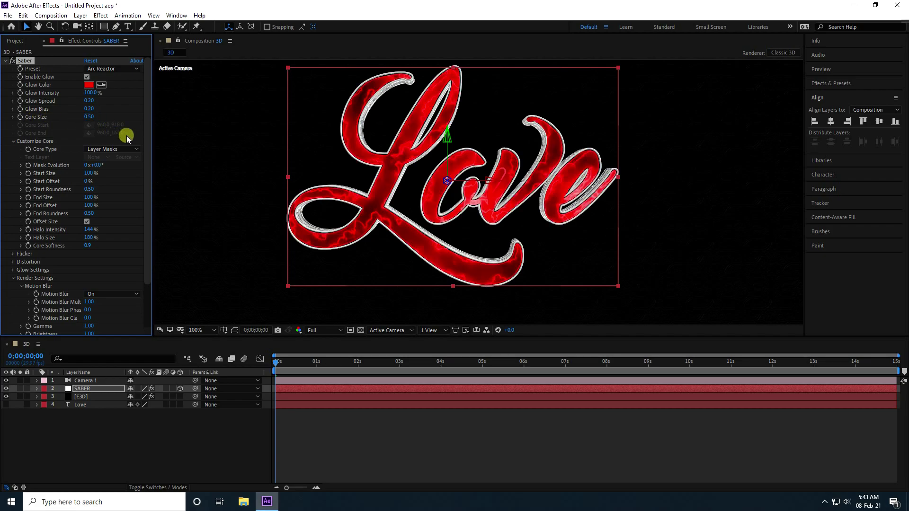
Keyframe the Saber's Mask Evolution from 0 at the first frame to -3 revolutions at 0;00;14;29, and preview the animation from the start.
{"action": "scroll", "coordinate": [377, 193], "scroll_direction": "up", "scroll_amount": 2}
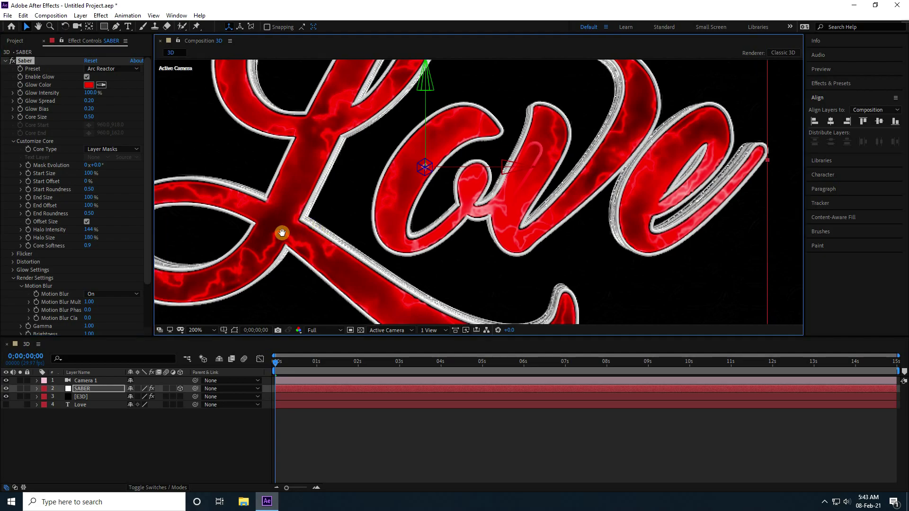
{"action": "left_click_drag", "start_coordinate": [282, 232], "coordinate": [368, 209]}
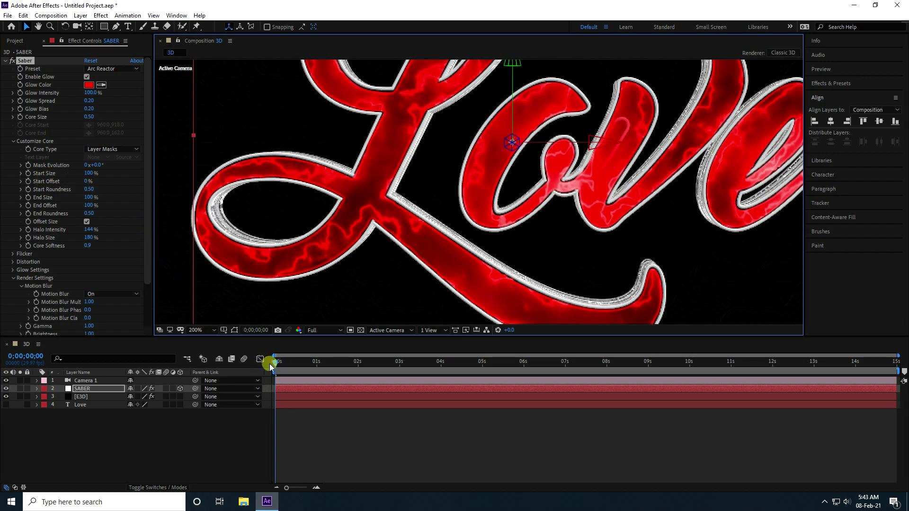
{"action": "left_click", "coordinate": [28, 165]}
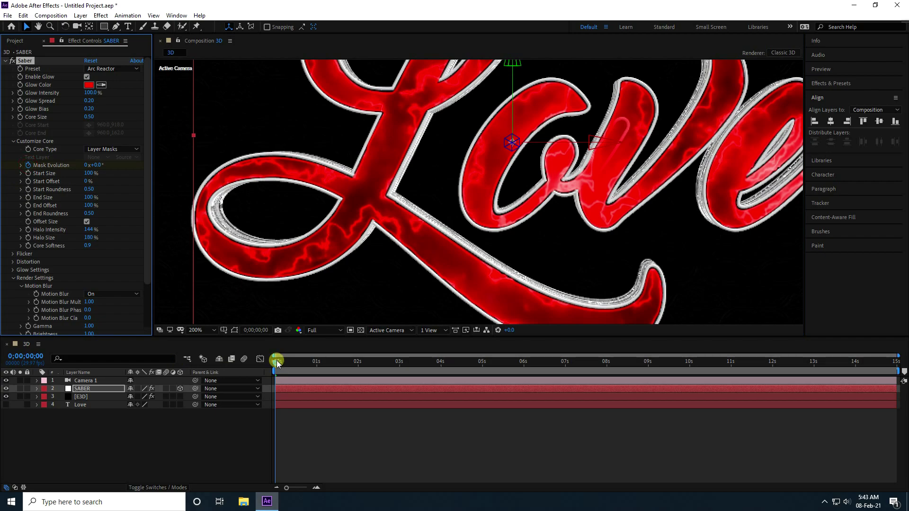
{"action": "left_click_drag", "start_coordinate": [278, 361], "coordinate": [904, 421]}
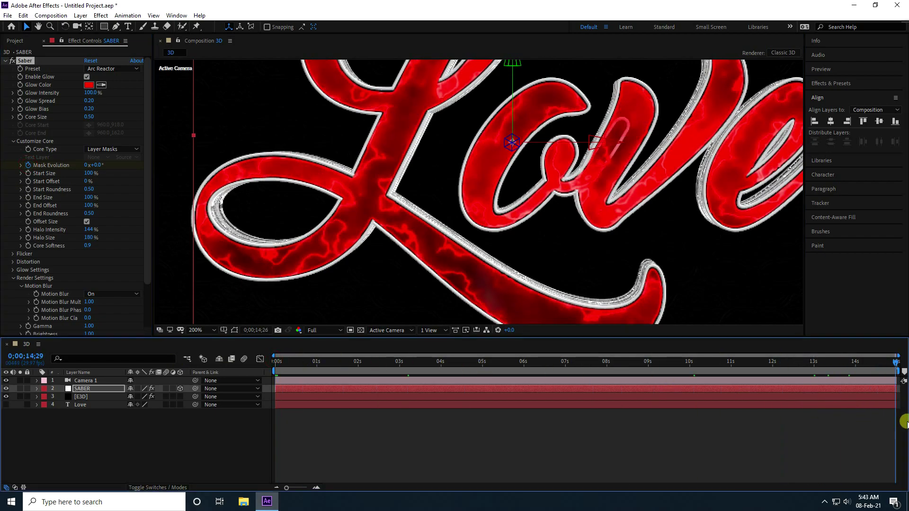
{"action": "left_click", "coordinate": [88, 165]}
{"action": "type", "text": "-3"}
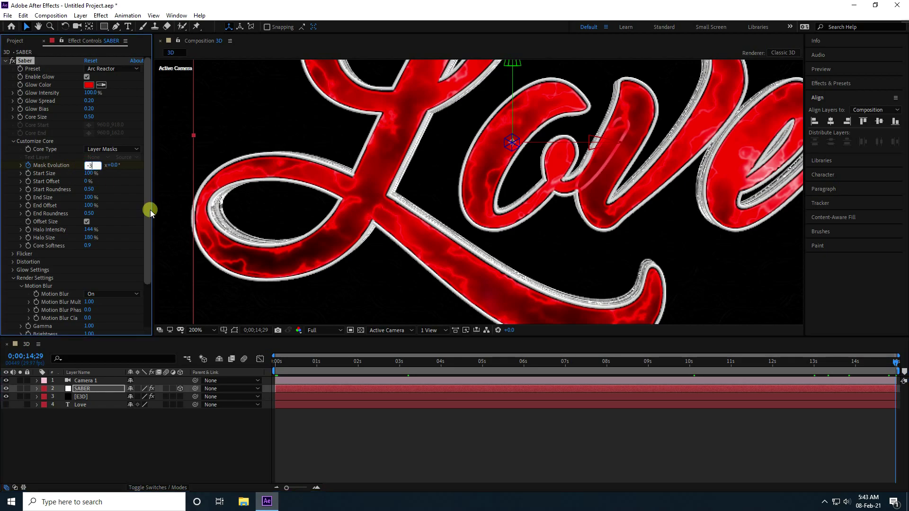
{"action": "key", "text": "Return"}
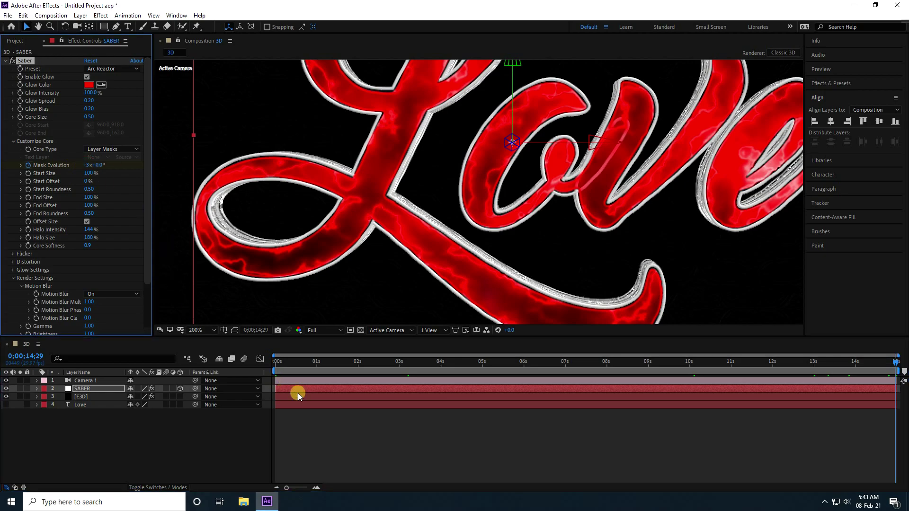
{"action": "key", "text": "space"}
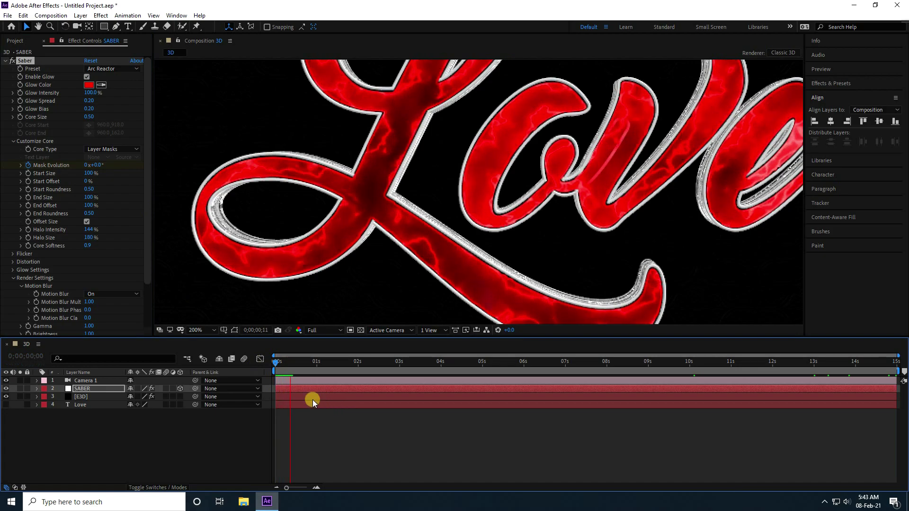
{"action": "key", "text": "space"}
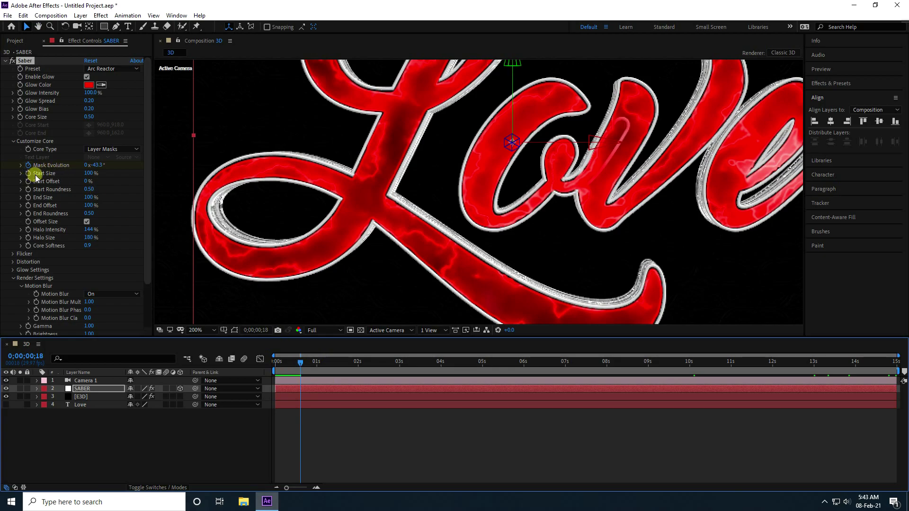
Set the Saber's Start Size to 50%, Start Offset to 50% and End Size to 0%, and preview the glow from the start.
{"action": "left_click", "coordinate": [90, 174]}
{"action": "type", "text": "5"}
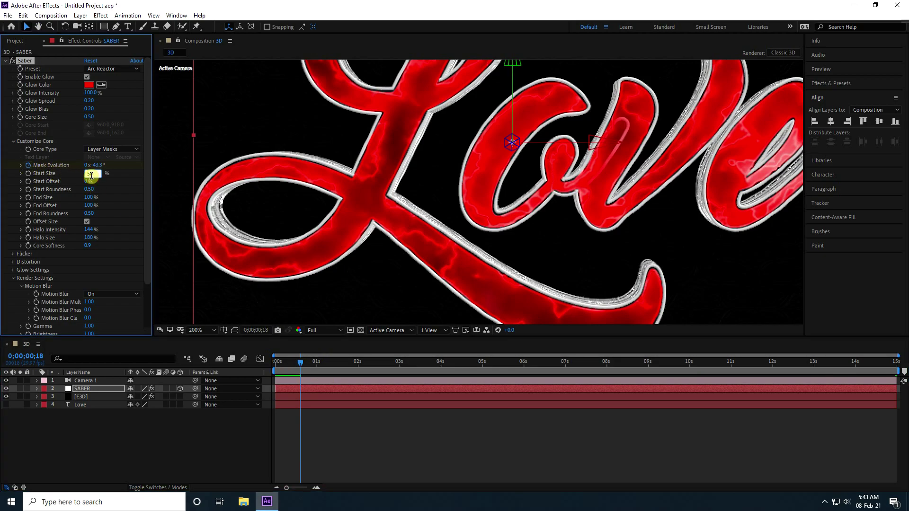
{"action": "type", "text": "0"}
{"action": "key", "text": "Return"}
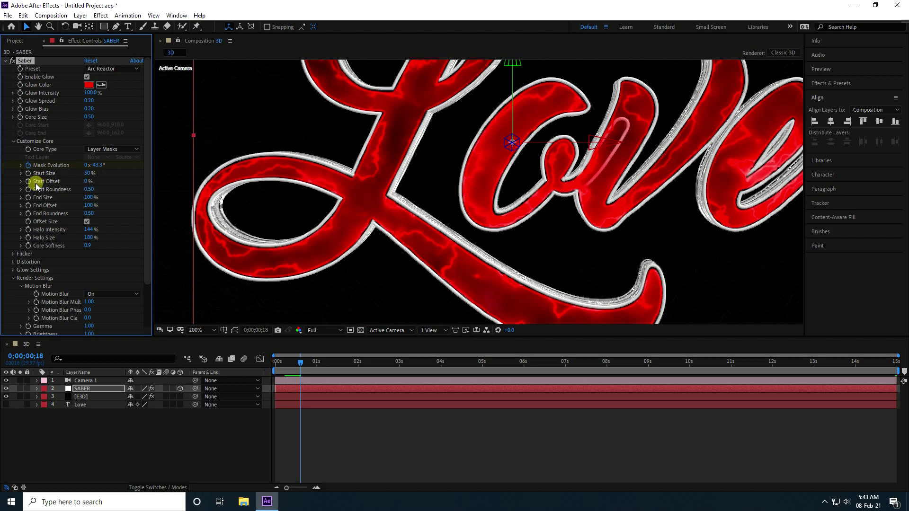
{"action": "left_click", "coordinate": [86, 182]}
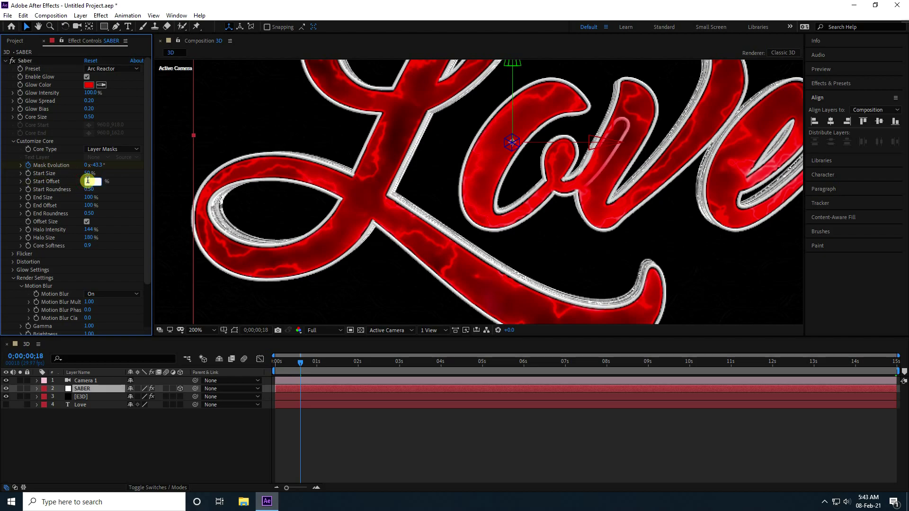
{"action": "type", "text": "50"}
{"action": "key", "text": "Return"}
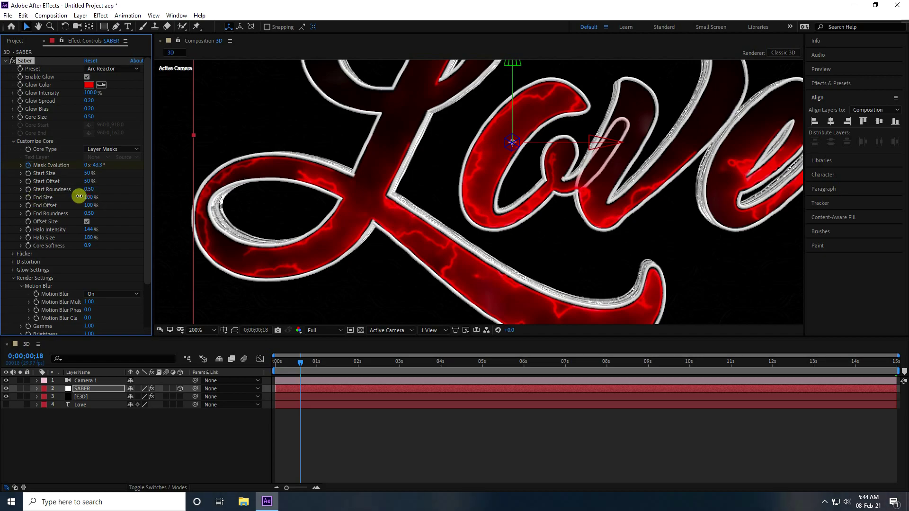
{"action": "left_click_drag", "start_coordinate": [79, 196], "coordinate": [5, 208]}
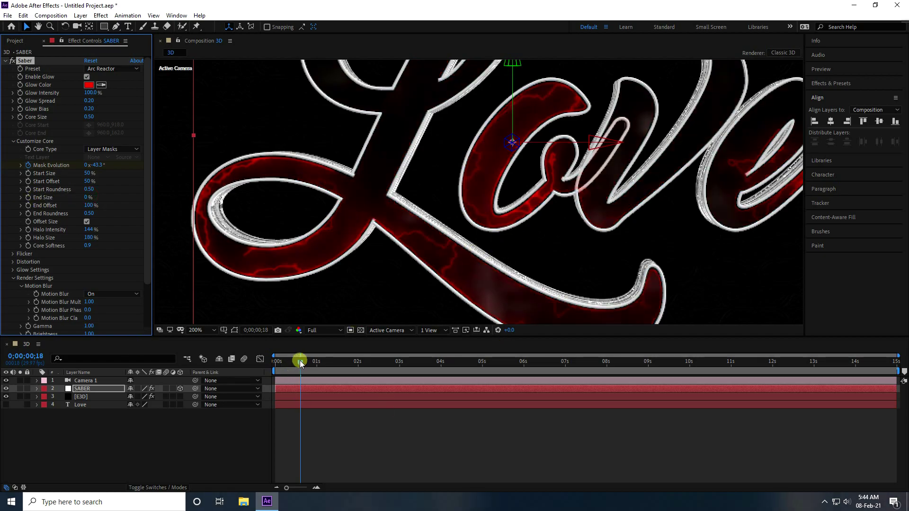
{"action": "left_click_drag", "start_coordinate": [300, 363], "coordinate": [277, 363]}
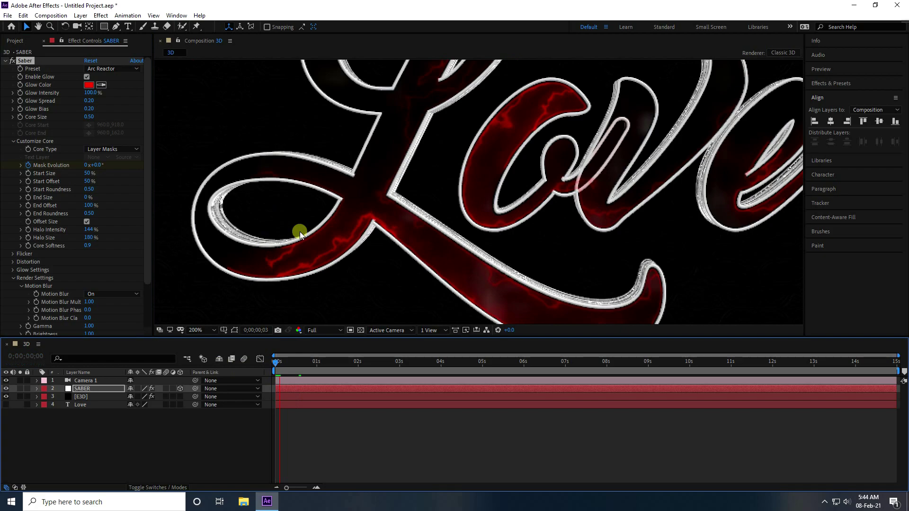
{"action": "left_click", "coordinate": [150, 434]}
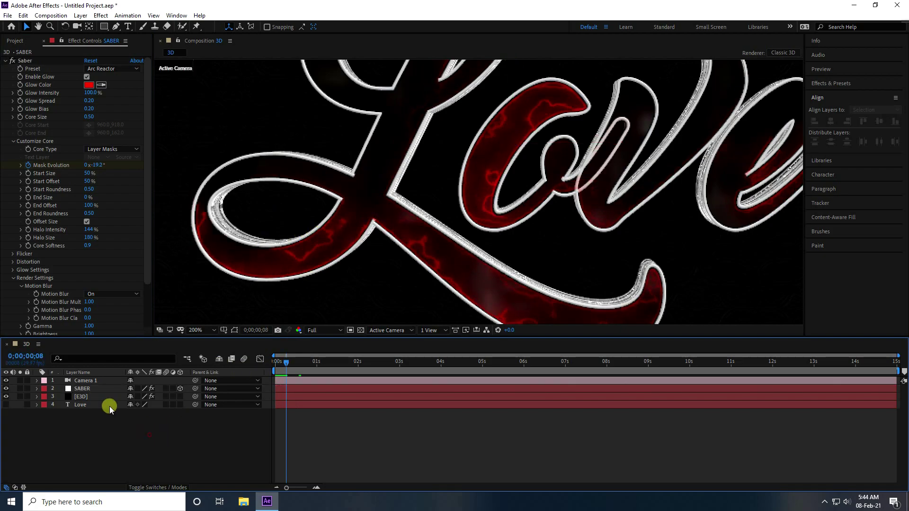
Orbit Camera 1 around the "Love" text to a side angle that shows its extruded depth.
{"action": "left_click", "coordinate": [86, 380]}
{"action": "left_click", "coordinate": [77, 26]}
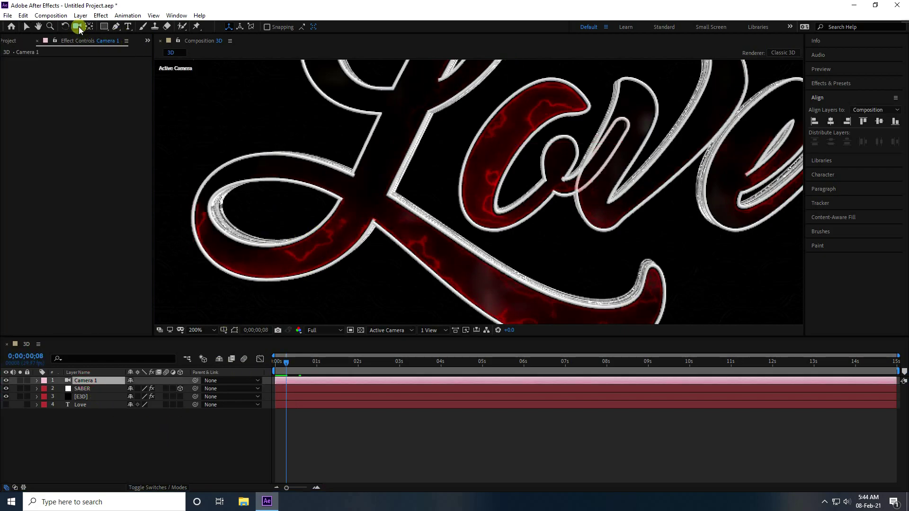
{"action": "left_click", "coordinate": [111, 39]}
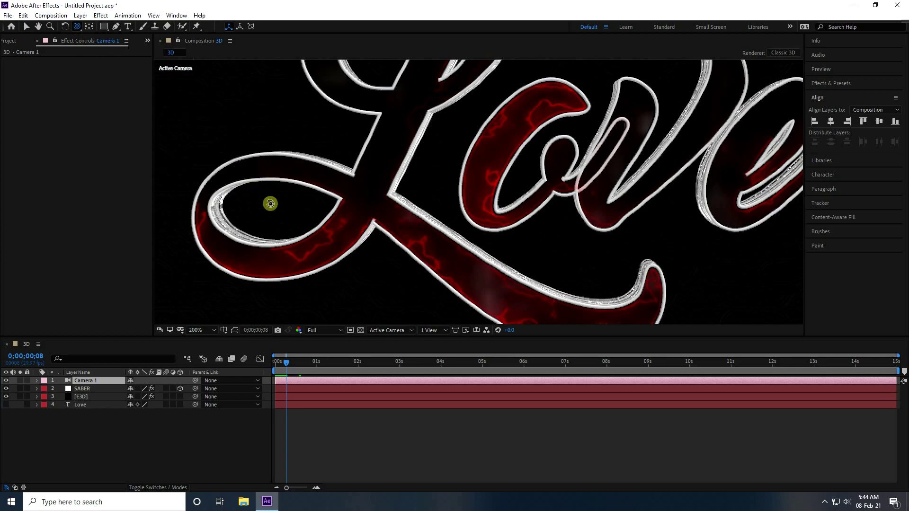
{"action": "left_click_drag", "start_coordinate": [270, 204], "coordinate": [466, 202]}
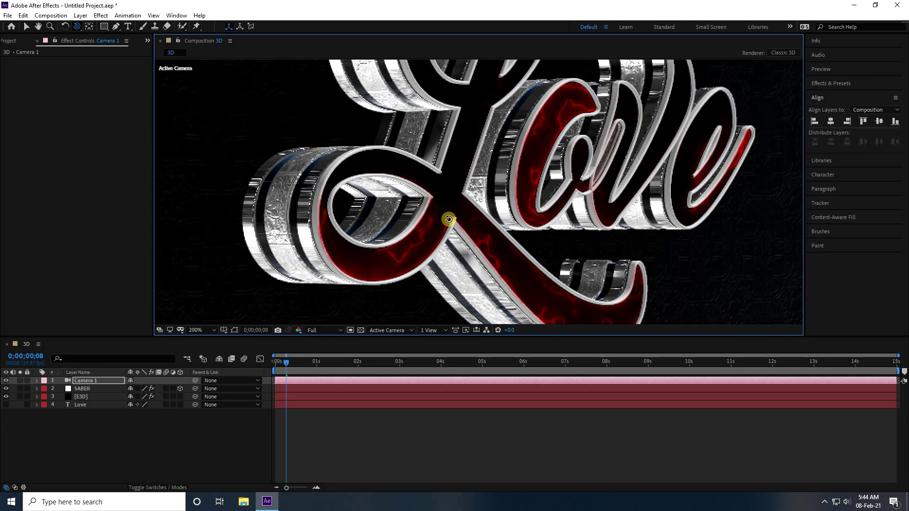
{"action": "left_click_drag", "start_coordinate": [415, 219], "coordinate": [414, 223]}
{"action": "scroll", "coordinate": [425, 182], "scroll_direction": "down", "scroll_amount": 2}
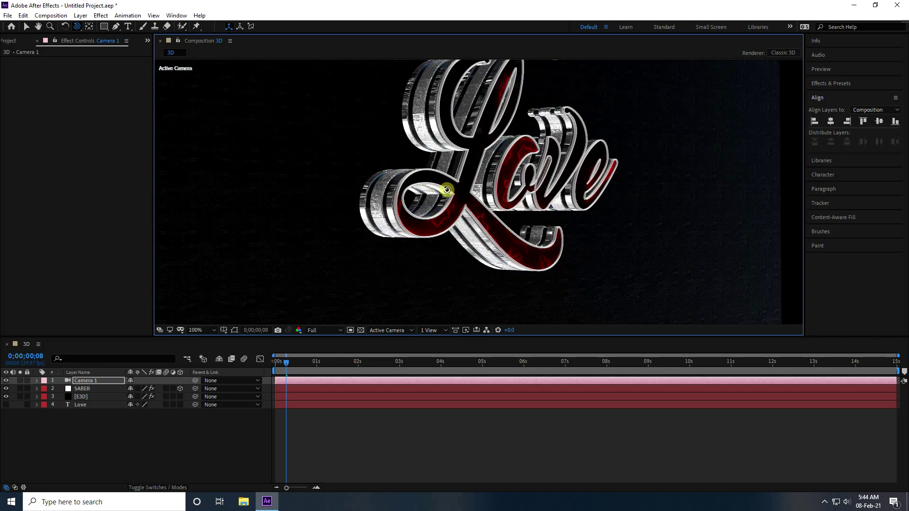
Enable Ambient Occlusion in the E3D layer's Element render settings, with SSAO Quality at High and SSAO Intensity at 5.0.
{"action": "left_click", "coordinate": [79, 397]}
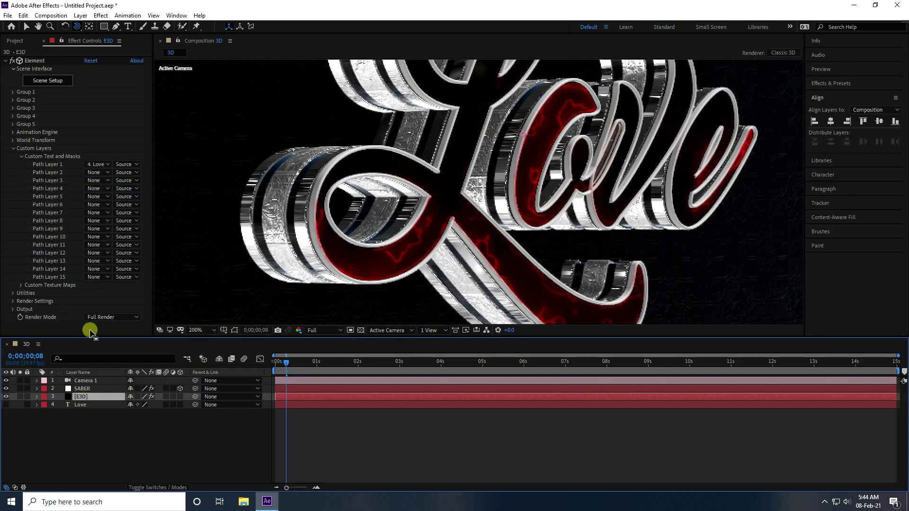
{"action": "left_click", "coordinate": [13, 148]}
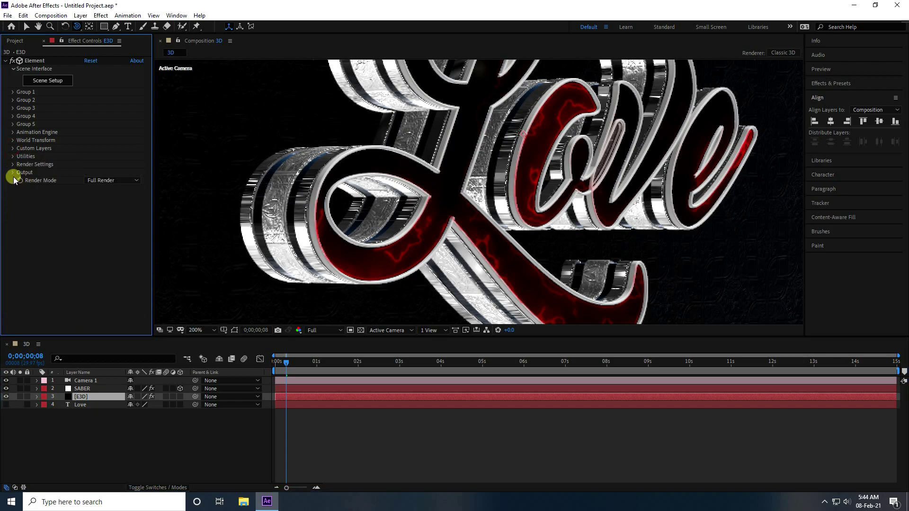
{"action": "left_click", "coordinate": [13, 164]}
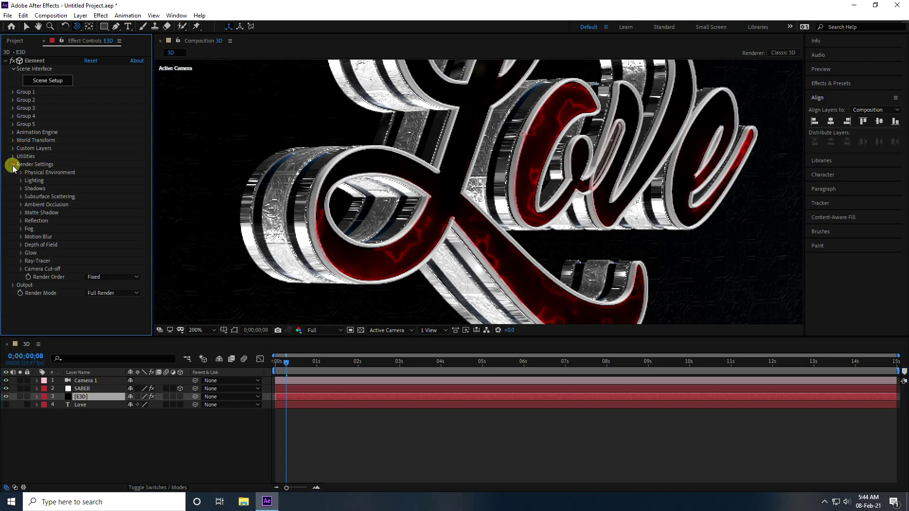
{"action": "left_click", "coordinate": [21, 204]}
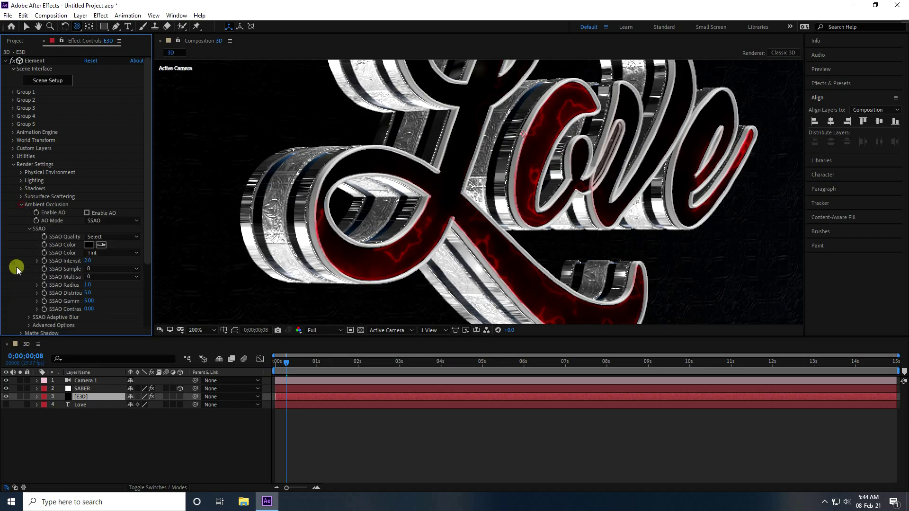
{"action": "left_click", "coordinate": [86, 212]}
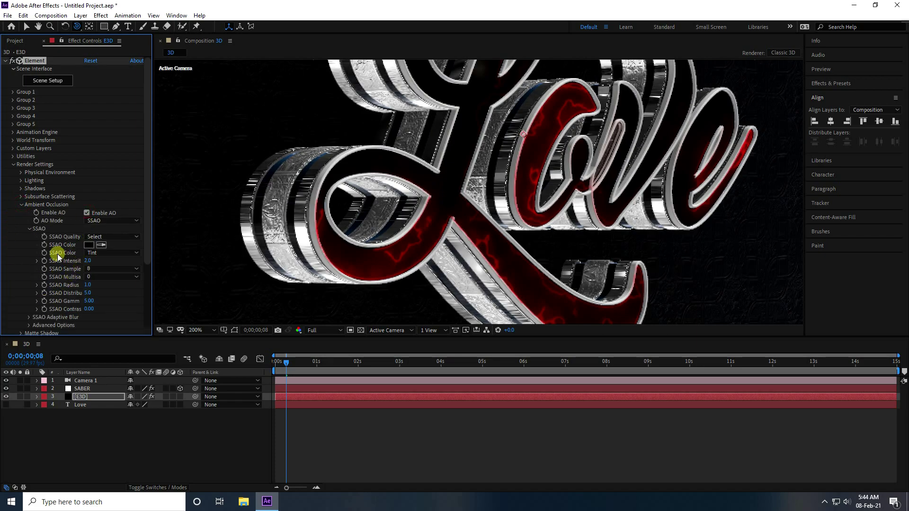
{"action": "left_click", "coordinate": [97, 236]}
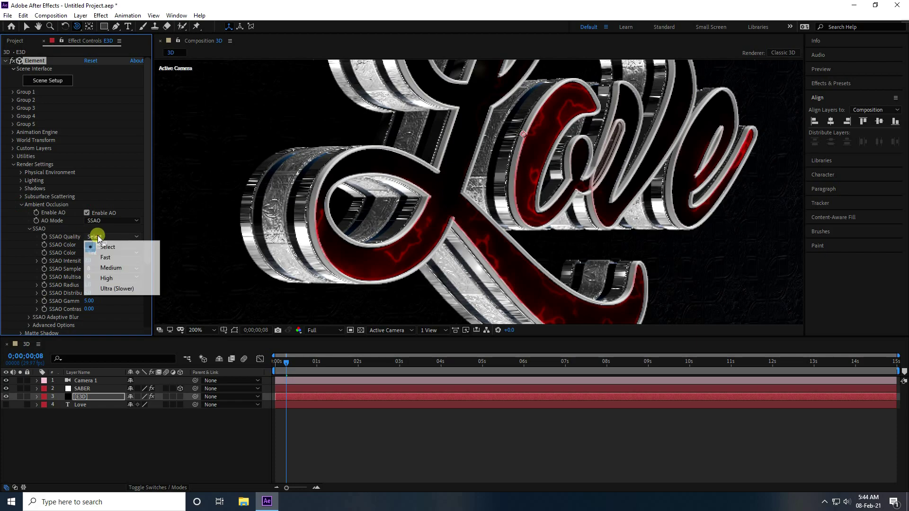
{"action": "left_click", "coordinate": [123, 282]}
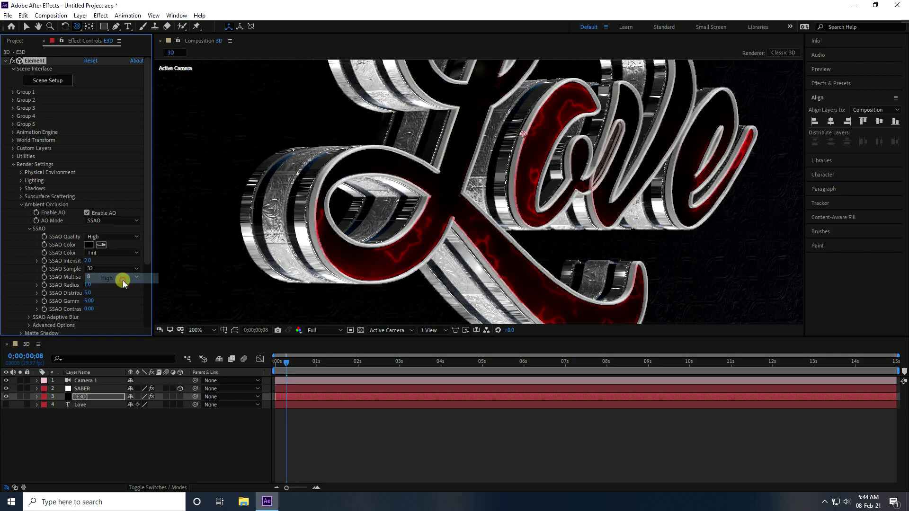
{"action": "left_click", "coordinate": [87, 261]}
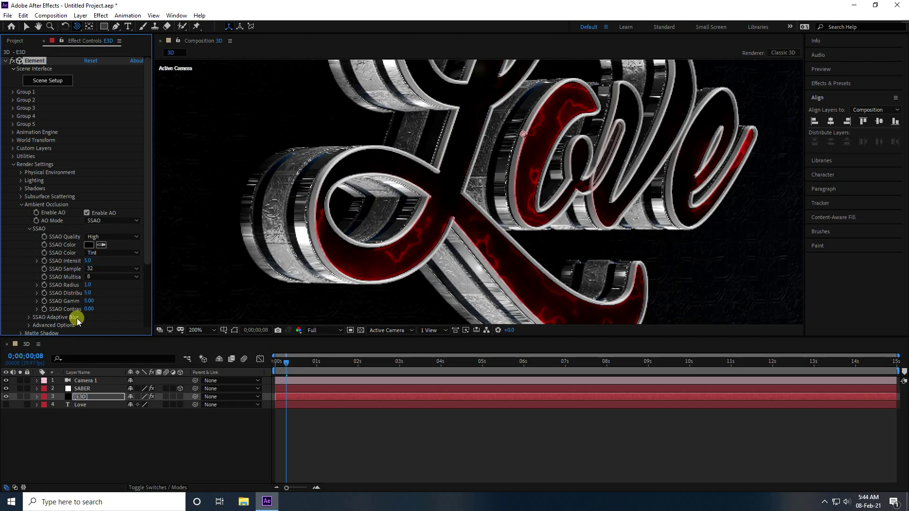
Orbit Camera 1 back toward a more frontal three-quarter angle on the text.
{"action": "left_click", "coordinate": [411, 214]}
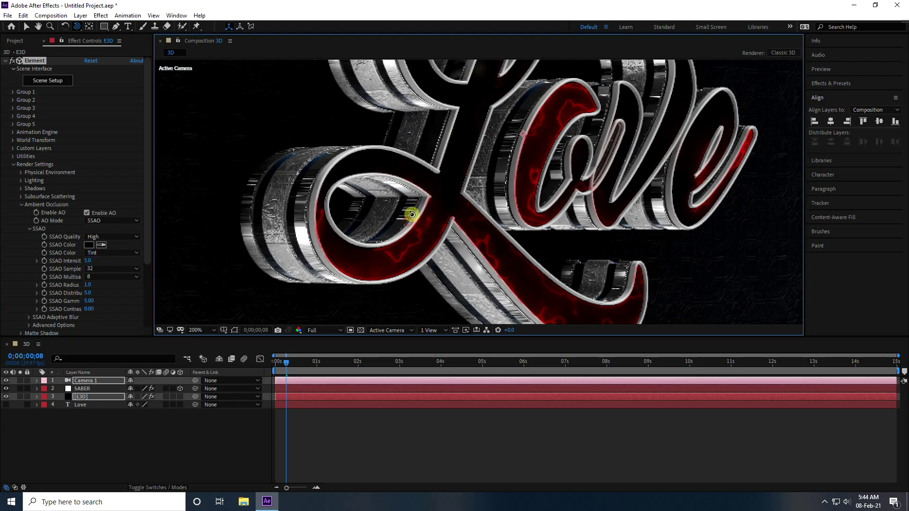
{"action": "left_click_drag", "start_coordinate": [411, 214], "coordinate": [251, 324]}
{"action": "left_click", "coordinate": [175, 447]}
{"action": "left_click", "coordinate": [394, 222]}
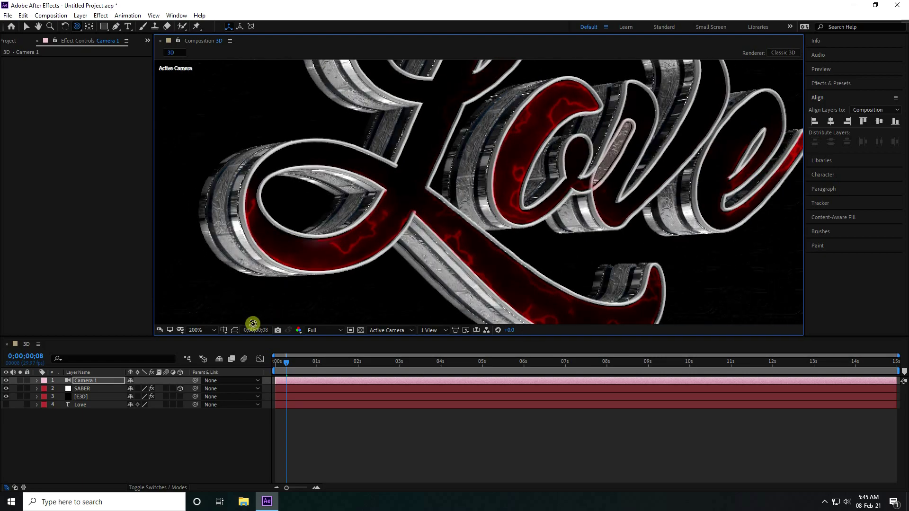
{"action": "left_click", "coordinate": [195, 330]}
{"action": "left_click", "coordinate": [213, 173]}
{"action": "left_click", "coordinate": [196, 330]}
{"action": "left_click", "coordinate": [202, 268]}
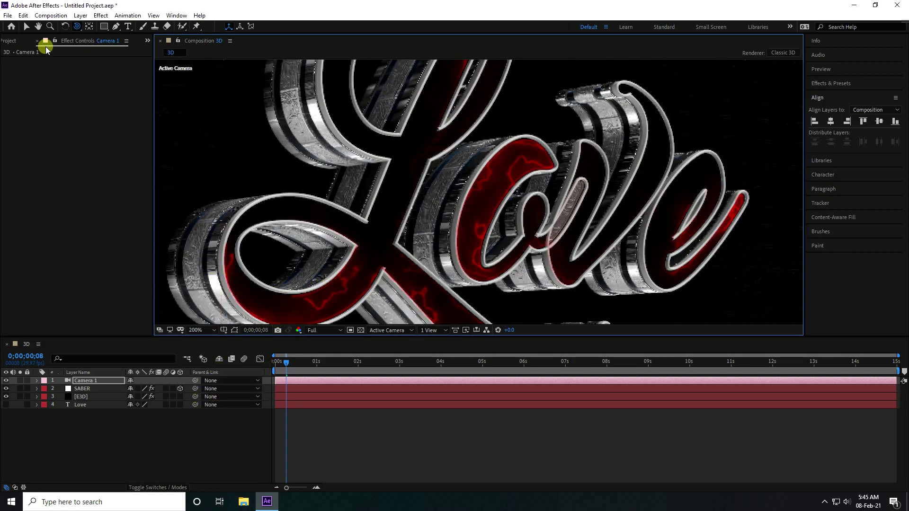
Dolly Camera 1 in with the Track Z Camera Tool until the "Love" text fills most of the frame.
{"action": "left_click", "coordinate": [26, 27]}
{"action": "left_click", "coordinate": [200, 331]}
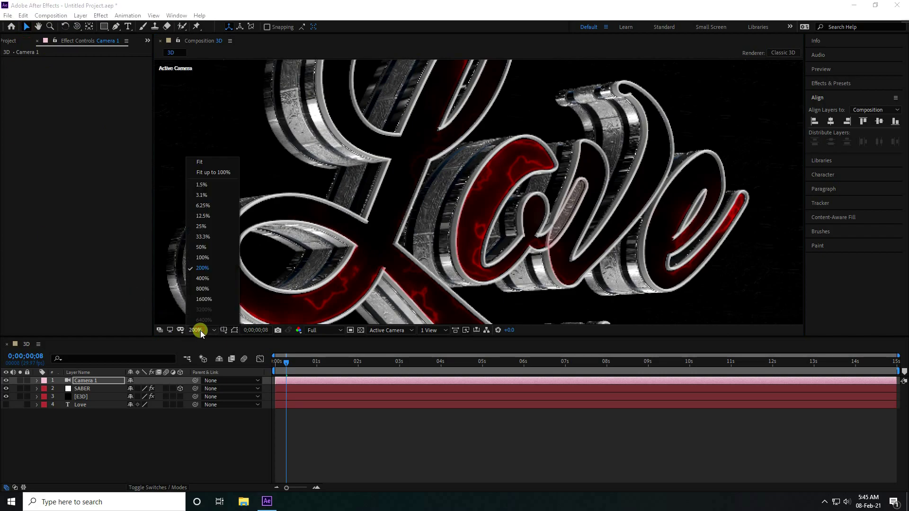
{"action": "left_click", "coordinate": [211, 172]}
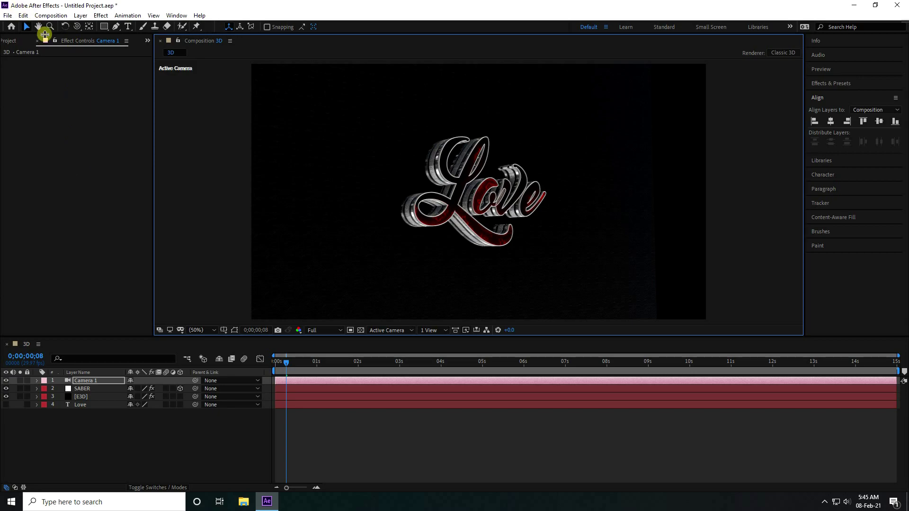
{"action": "left_click_drag", "start_coordinate": [80, 29], "coordinate": [116, 53]}
{"action": "left_click", "coordinate": [415, 197]}
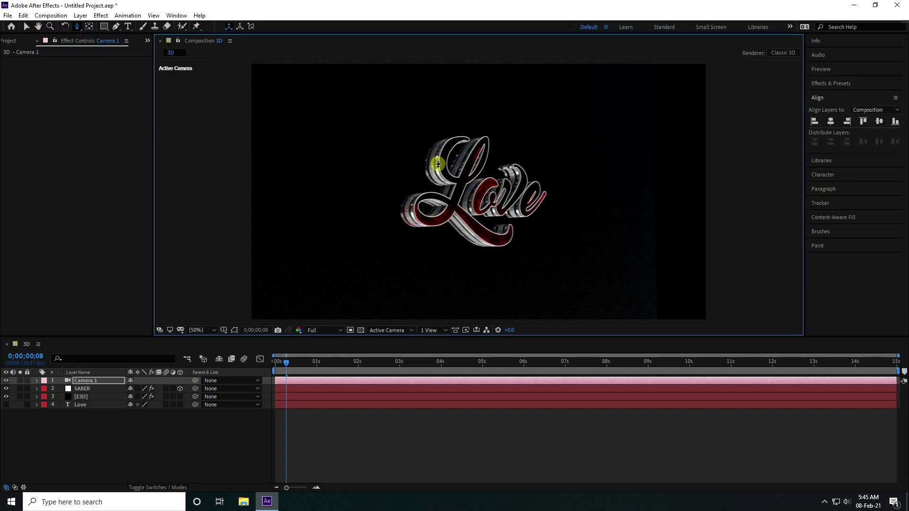
{"action": "left_click_drag", "start_coordinate": [462, 114], "coordinate": [496, 47]}
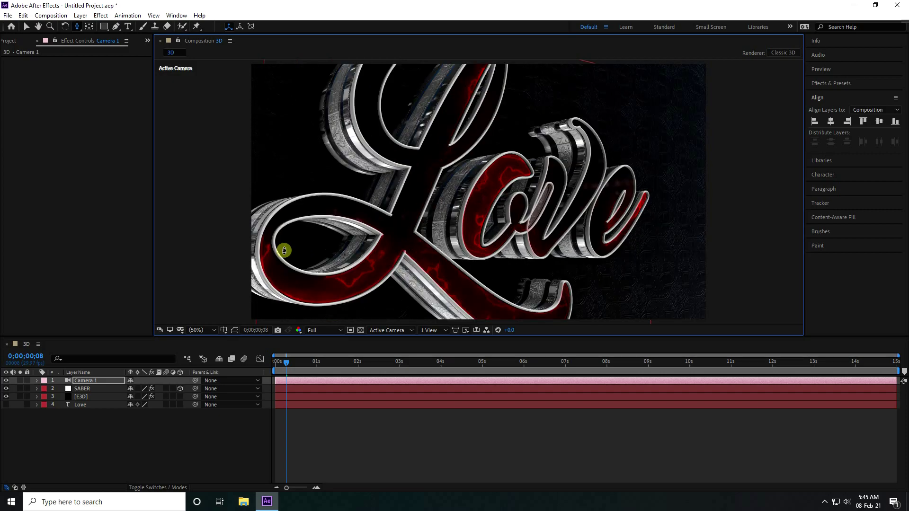
{"action": "left_click_drag", "start_coordinate": [325, 235], "coordinate": [327, 231]}
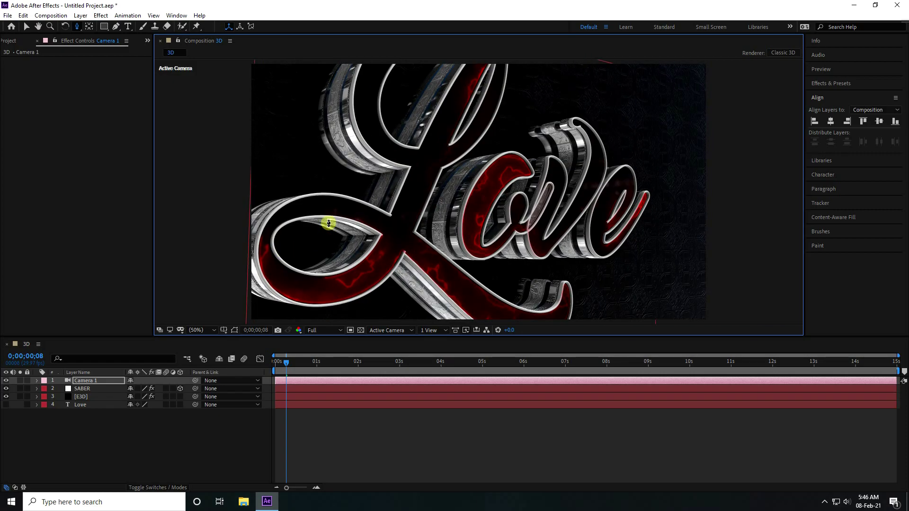
Reframe Camera 1 as a close-up on the letter L, using the Track XY and Track Z camera tools.
{"action": "left_click", "coordinate": [83, 26]}
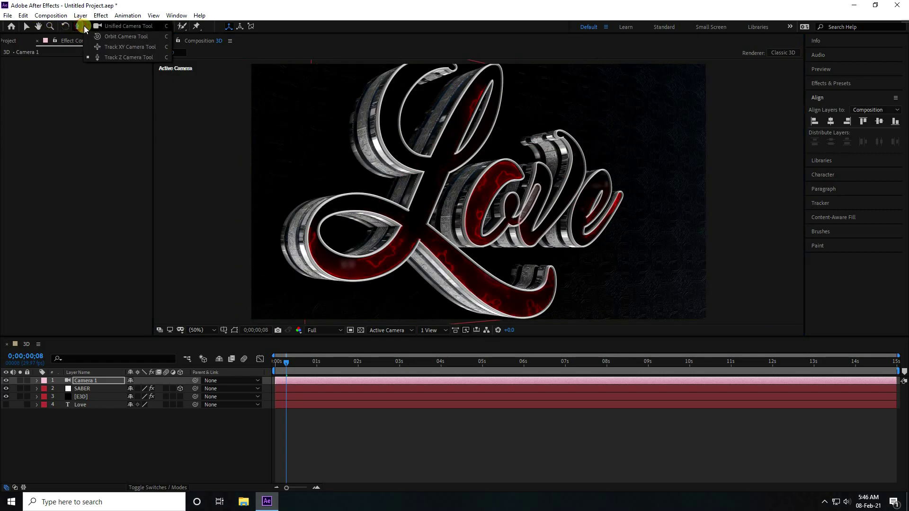
{"action": "left_click", "coordinate": [120, 48]}
{"action": "left_click_drag", "start_coordinate": [403, 241], "coordinate": [435, 239]}
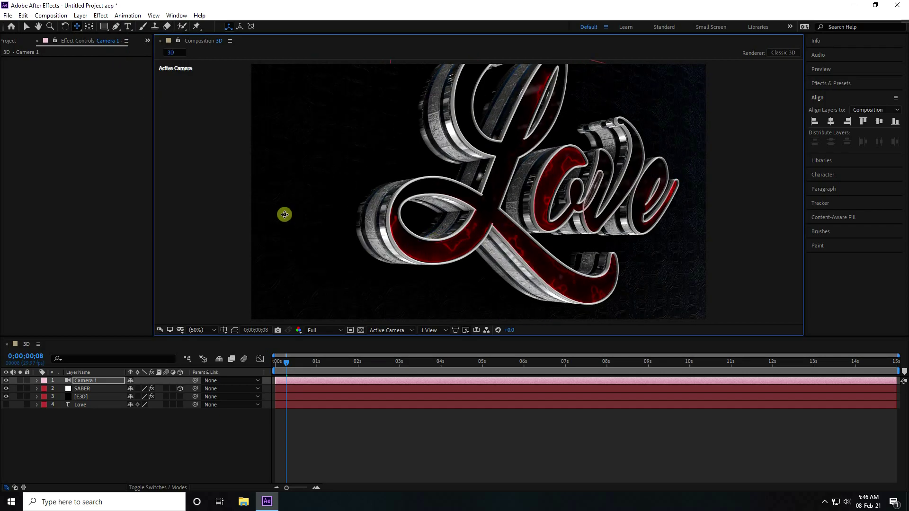
{"action": "left_click", "coordinate": [79, 27]}
{"action": "left_click", "coordinate": [376, 176]}
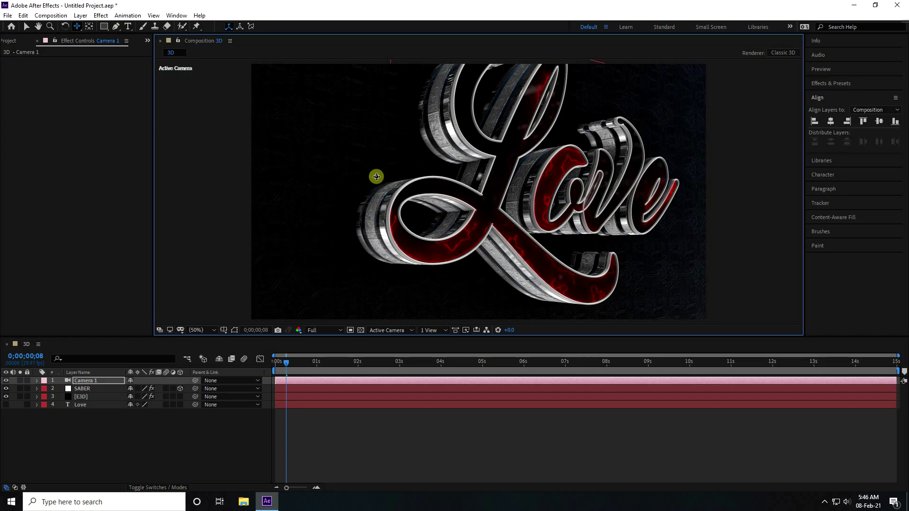
{"action": "left_click_drag", "start_coordinate": [351, 238], "coordinate": [378, 175]}
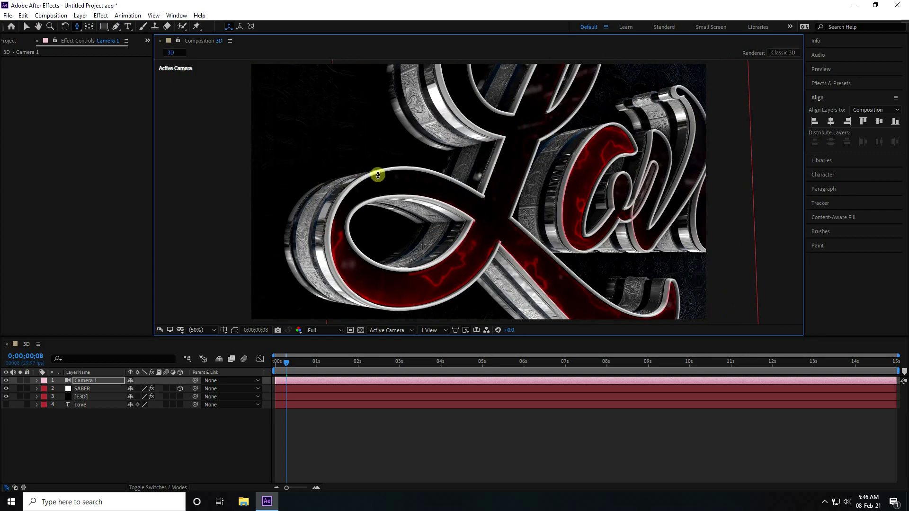
{"action": "key", "text": "c"}
{"action": "left_click_drag", "start_coordinate": [377, 181], "coordinate": [357, 188]}
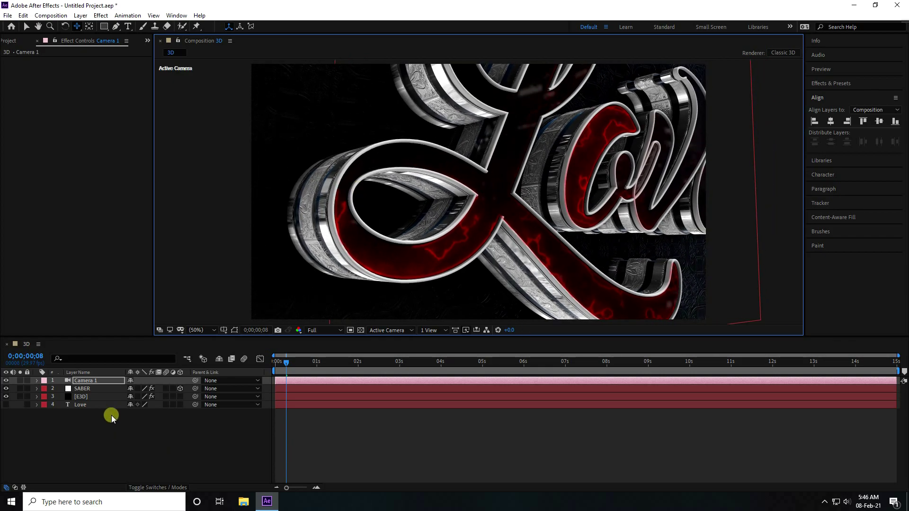
Set the Physical Environment Gamma to 1.20 in the E3D layer's Element render settings.
{"action": "left_click", "coordinate": [83, 398]}
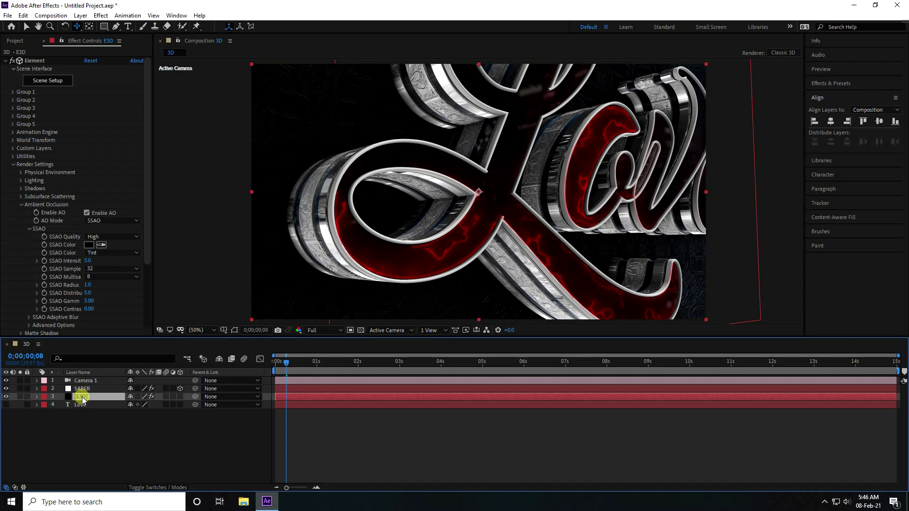
{"action": "left_click", "coordinate": [22, 204]}
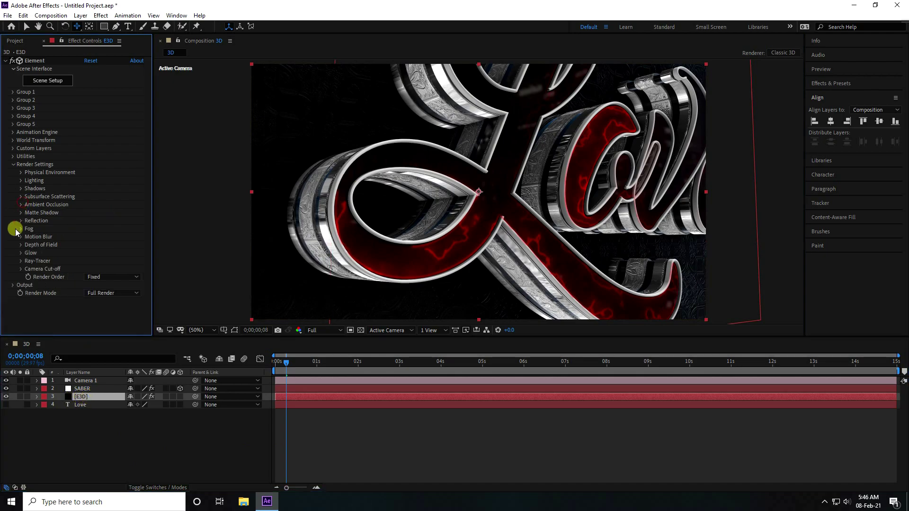
{"action": "left_click", "coordinate": [21, 172]}
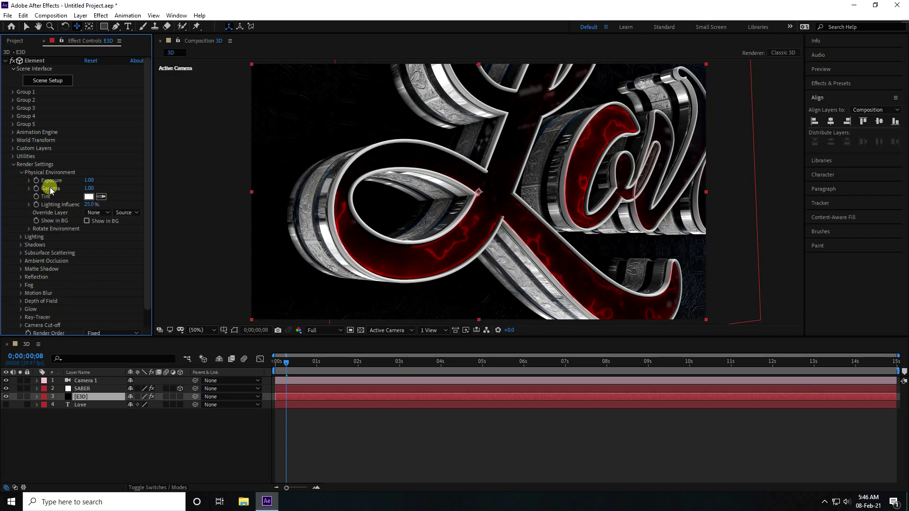
{"action": "left_click", "coordinate": [89, 187]}
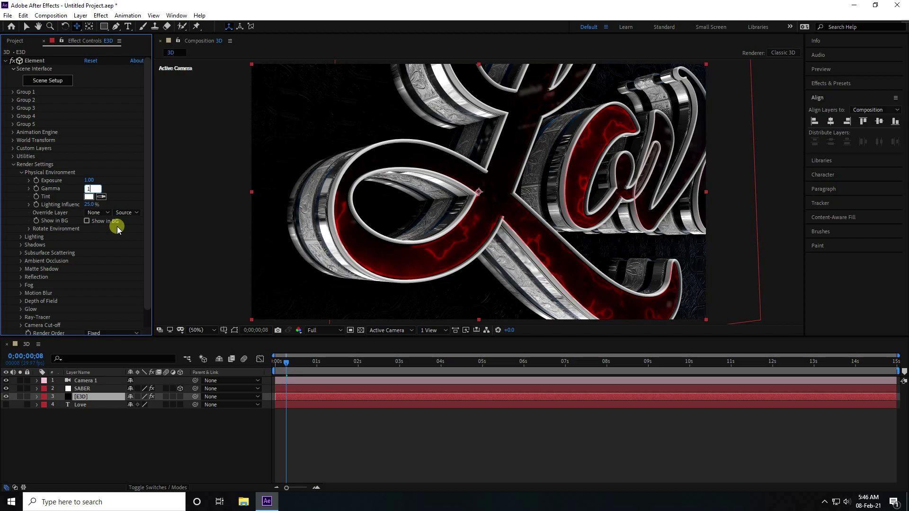
{"action": "type", "text": "1.2"}
{"action": "key", "text": "Return"}
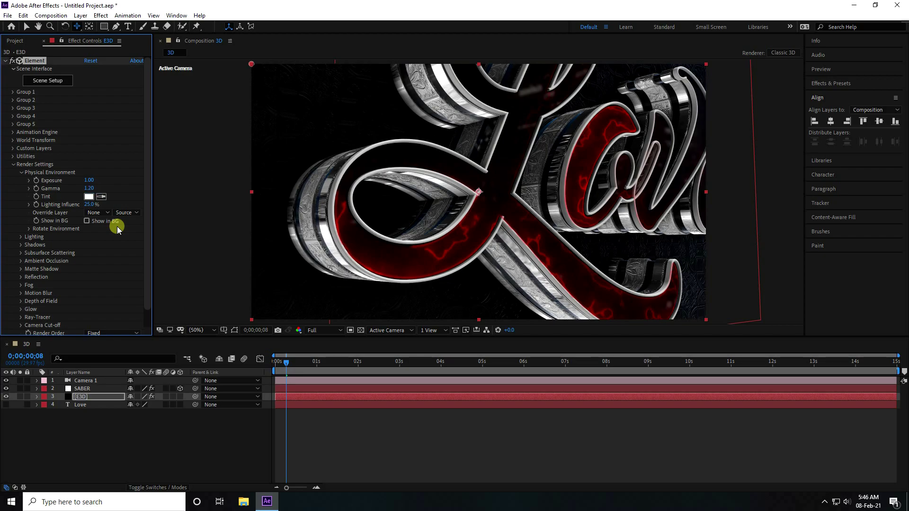
{"action": "left_click", "coordinate": [18, 172]}
{"action": "left_click", "coordinate": [79, 429]}
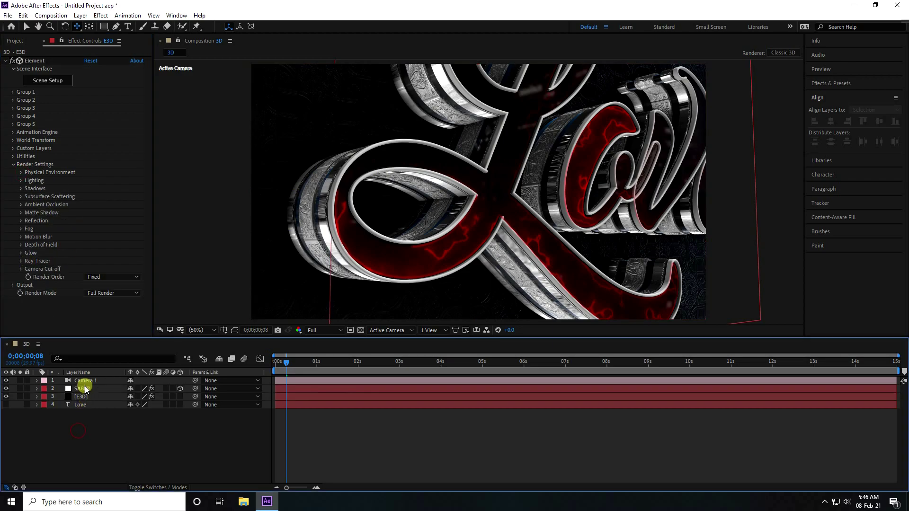
Apply the Stylize Glow effect to the SABER layer.
{"action": "left_click", "coordinate": [82, 389]}
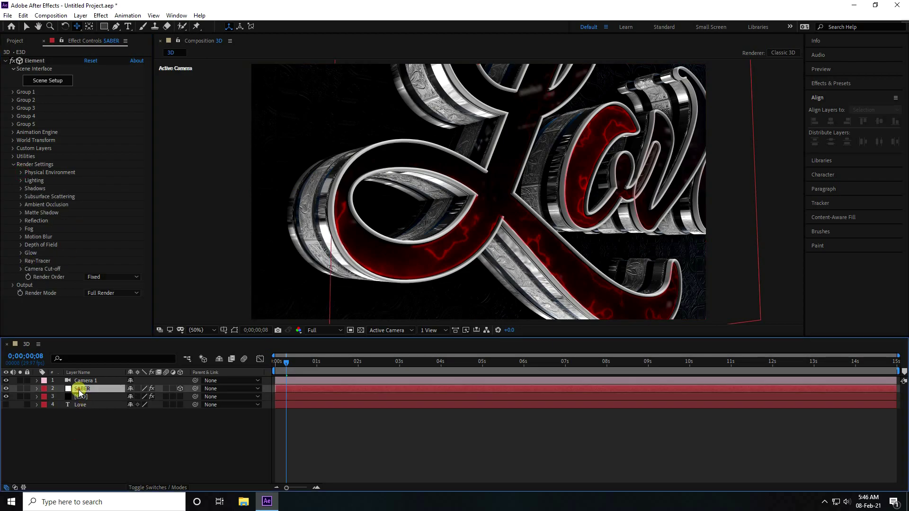
{"action": "left_click", "coordinate": [832, 83]}
{"action": "left_click", "coordinate": [834, 96]}
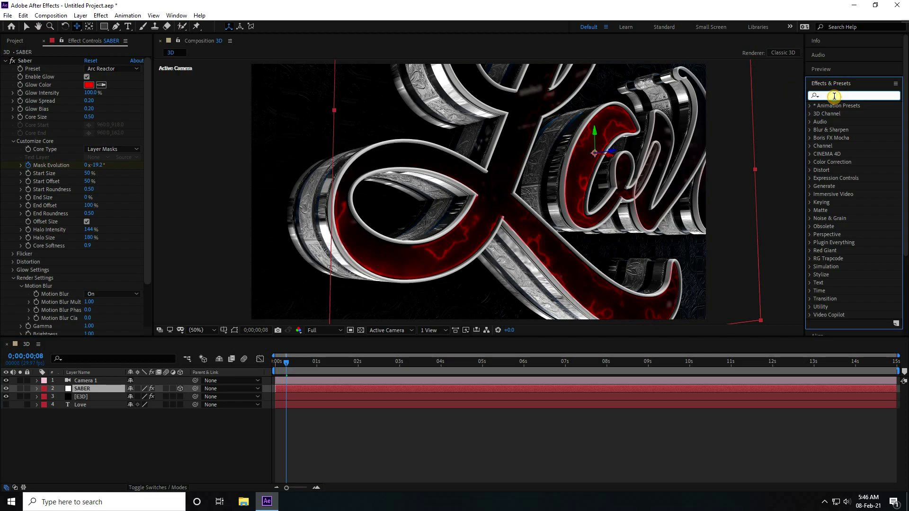
{"action": "type", "text": "glow"}
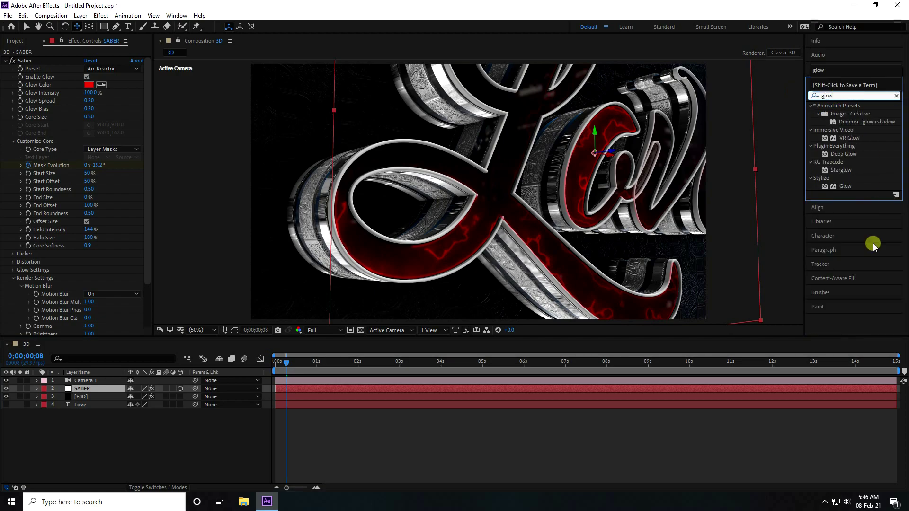
{"action": "left_click", "coordinate": [856, 187]}
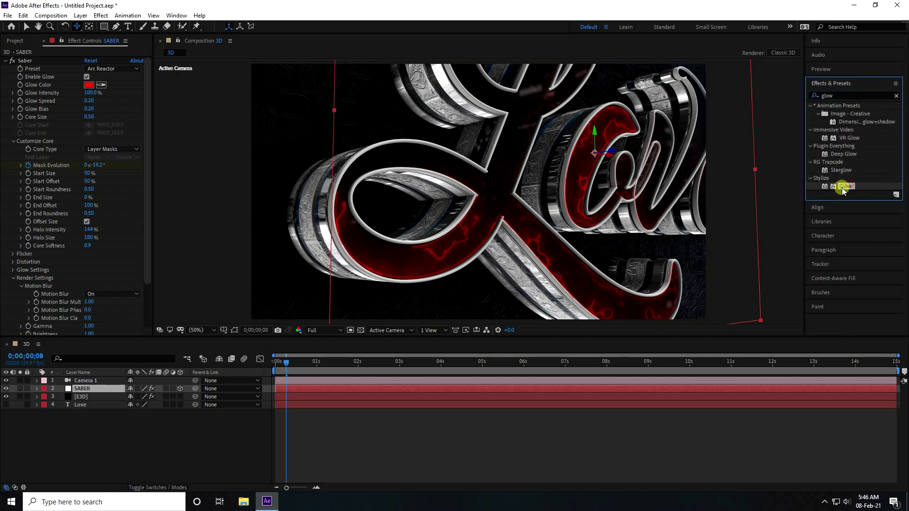
{"action": "left_click_drag", "start_coordinate": [843, 190], "coordinate": [87, 388]}
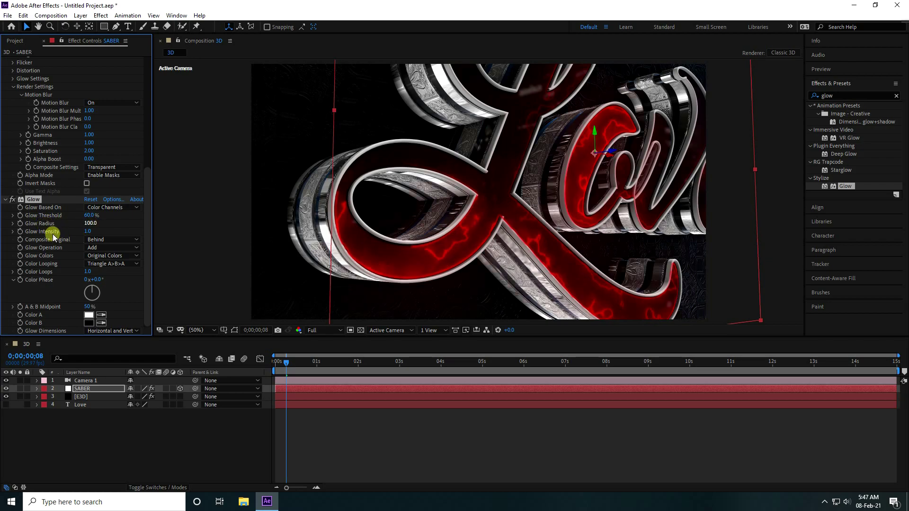
Set the Glow Intensity on the SABER layer to 5.
{"action": "left_click", "coordinate": [88, 231]}
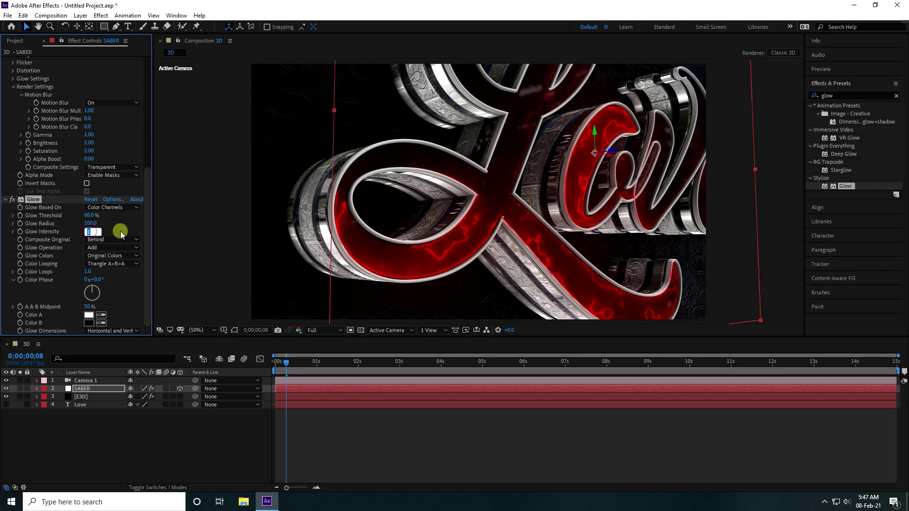
{"action": "type", "text": "5"}
{"action": "key", "text": "Return"}
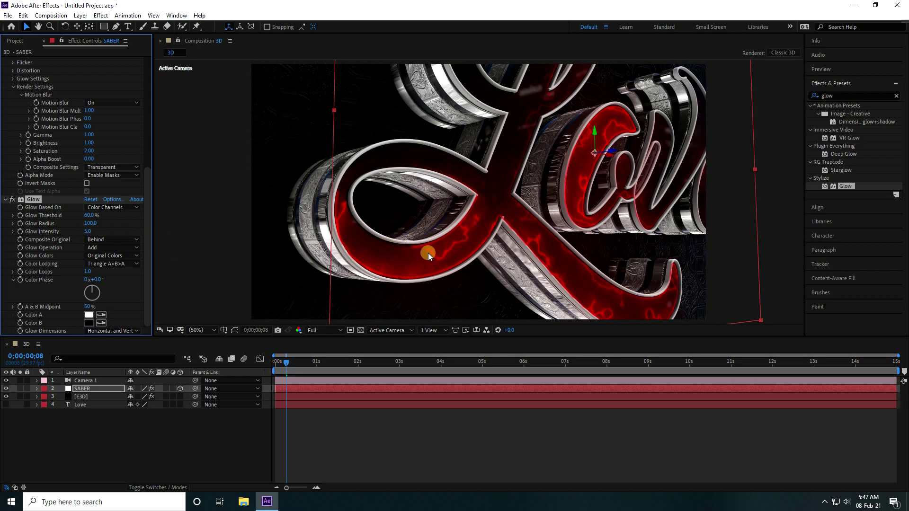
Add a Spot light with a red color to the 3D composition.
{"action": "left_click", "coordinate": [123, 432]}
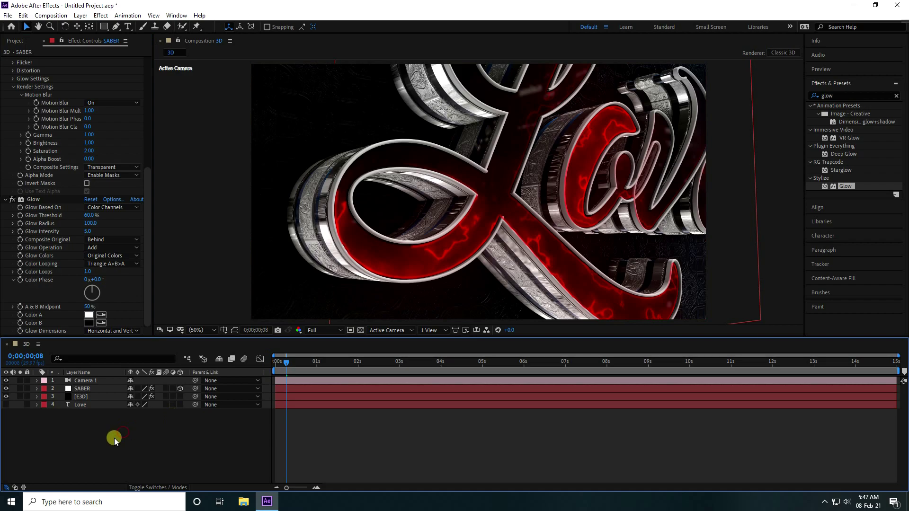
{"action": "right_click", "coordinate": [81, 447]}
{"action": "mouse_move", "coordinate": [118, 351]}
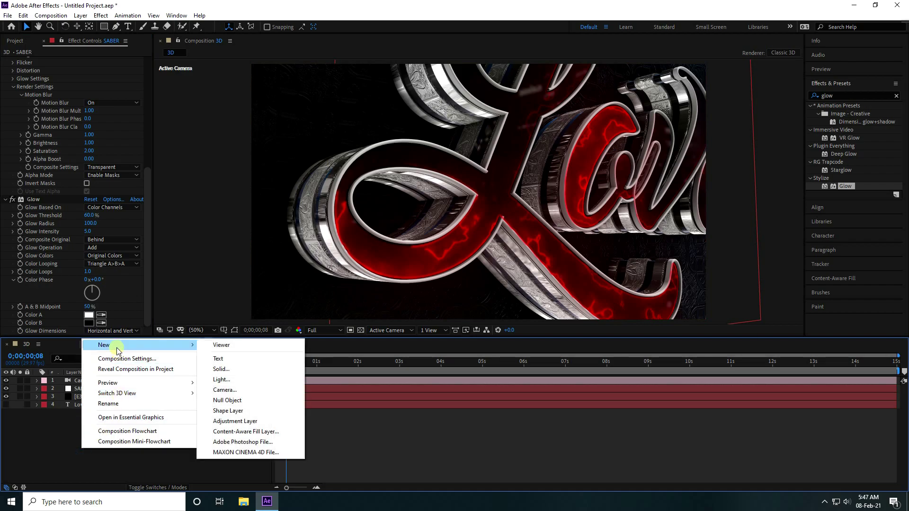
{"action": "left_click", "coordinate": [221, 380]}
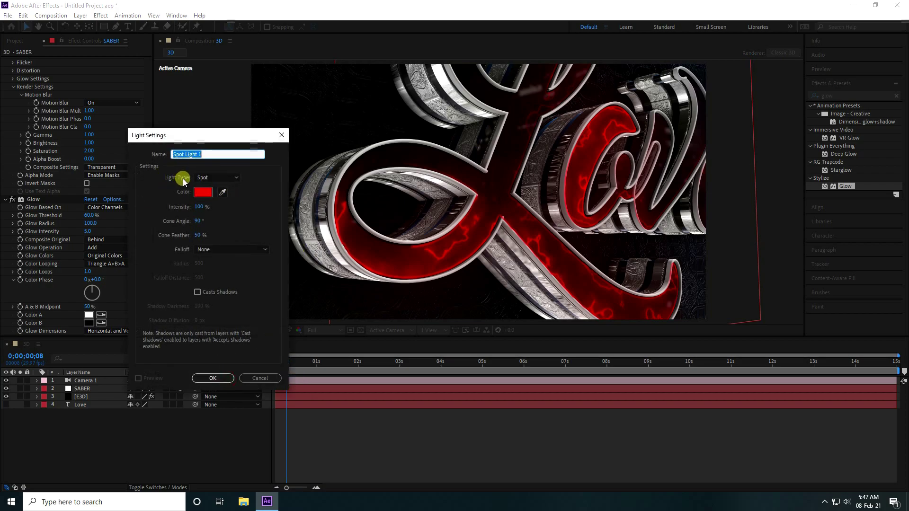
{"action": "left_click", "coordinate": [215, 178]}
{"action": "left_click", "coordinate": [219, 200]}
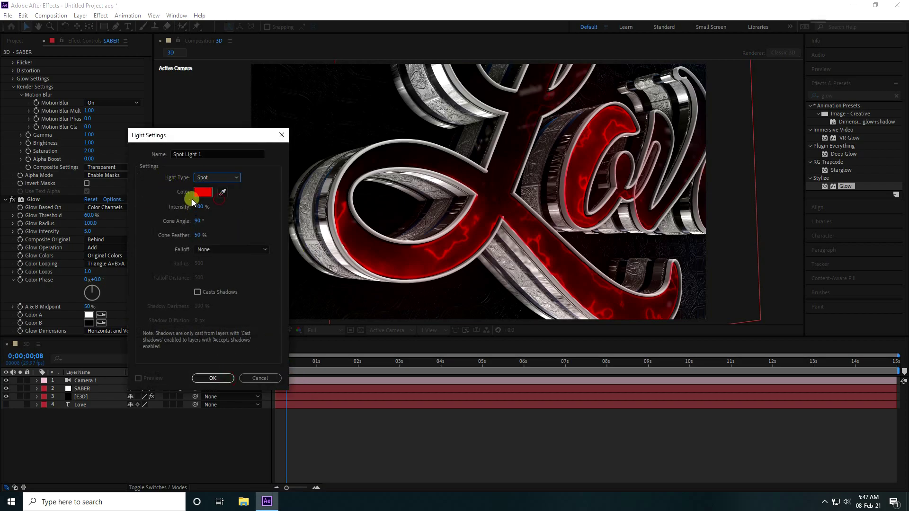
{"action": "left_click", "coordinate": [203, 192]}
{"action": "left_click", "coordinate": [527, 277]}
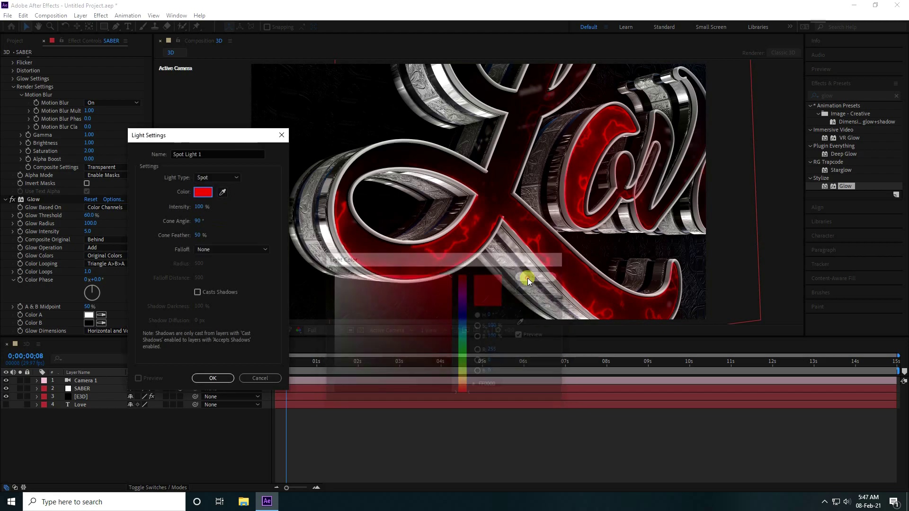
{"action": "left_click", "coordinate": [212, 378]}
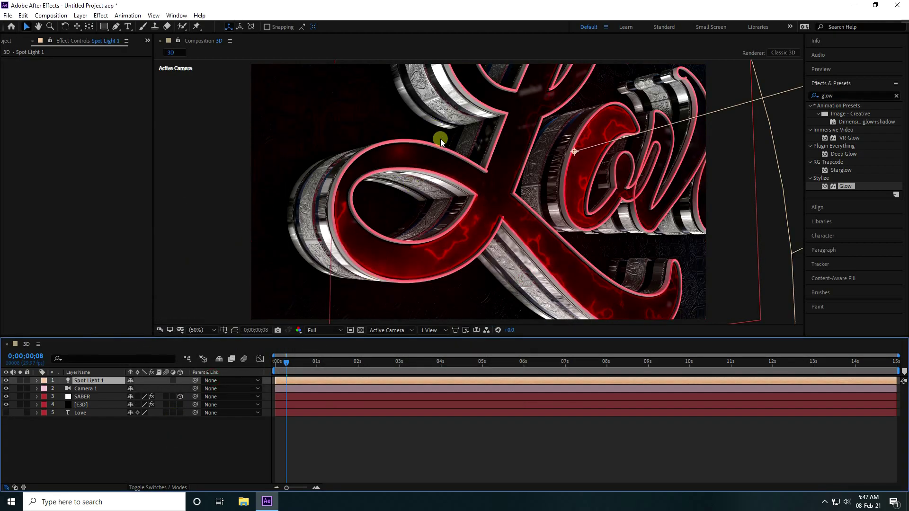
Set Add Lighting to Aqua in the E3D layer's Element lighting settings, and return to the start of the timeline.
{"action": "left_click", "coordinate": [81, 405]}
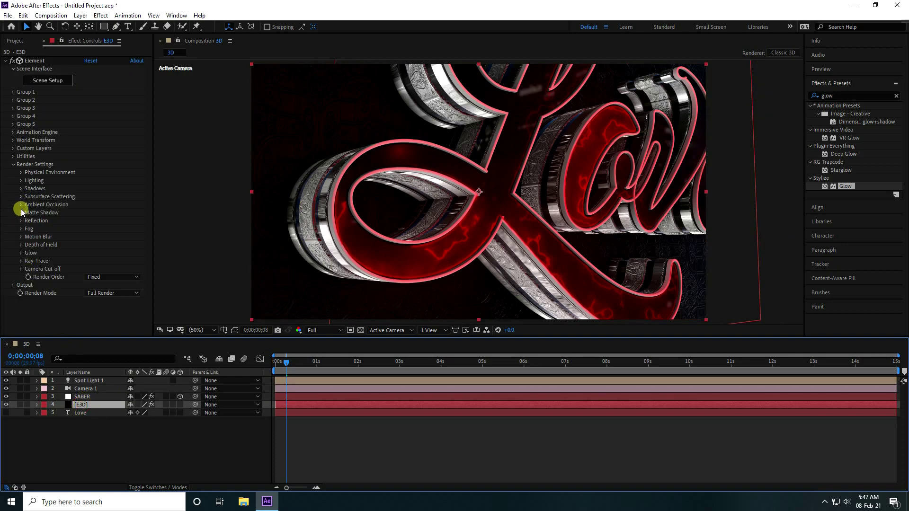
{"action": "left_click", "coordinate": [22, 188]}
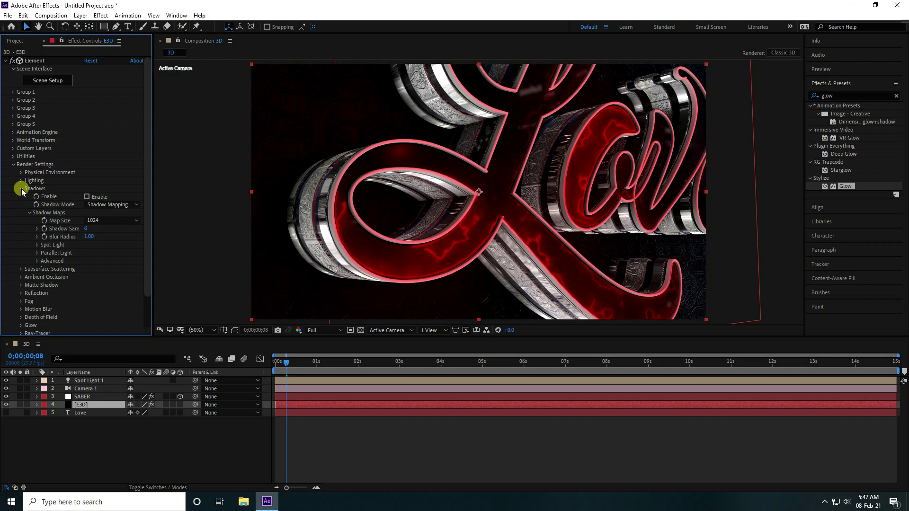
{"action": "left_click", "coordinate": [21, 188]}
{"action": "left_click", "coordinate": [22, 181]}
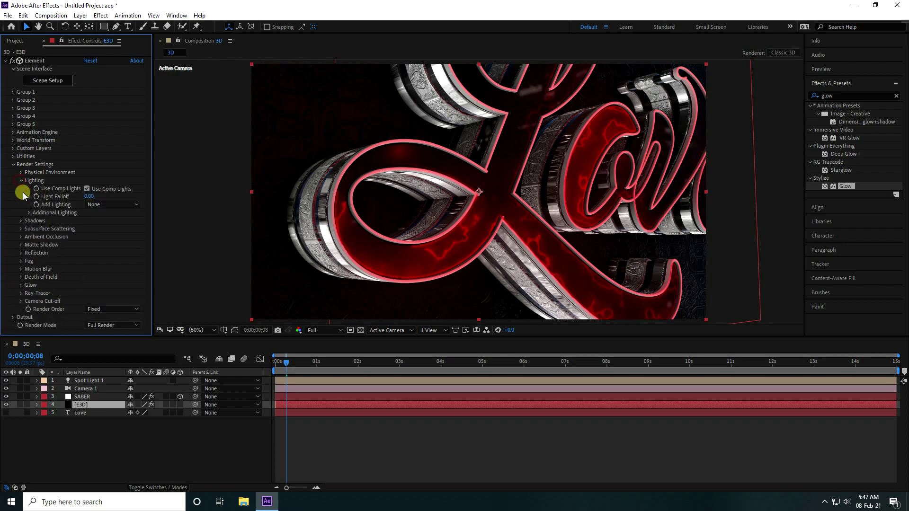
{"action": "left_click", "coordinate": [104, 205]}
{"action": "left_click", "coordinate": [112, 361]}
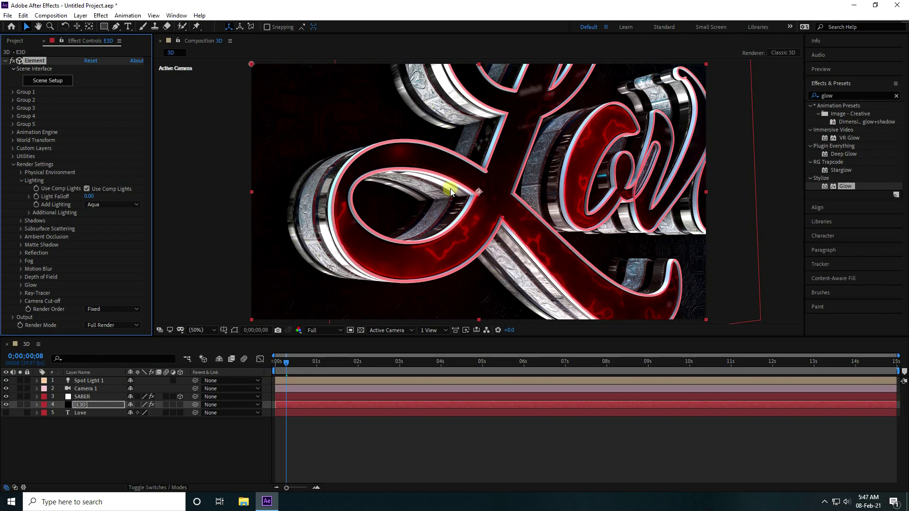
{"action": "left_click", "coordinate": [21, 180]}
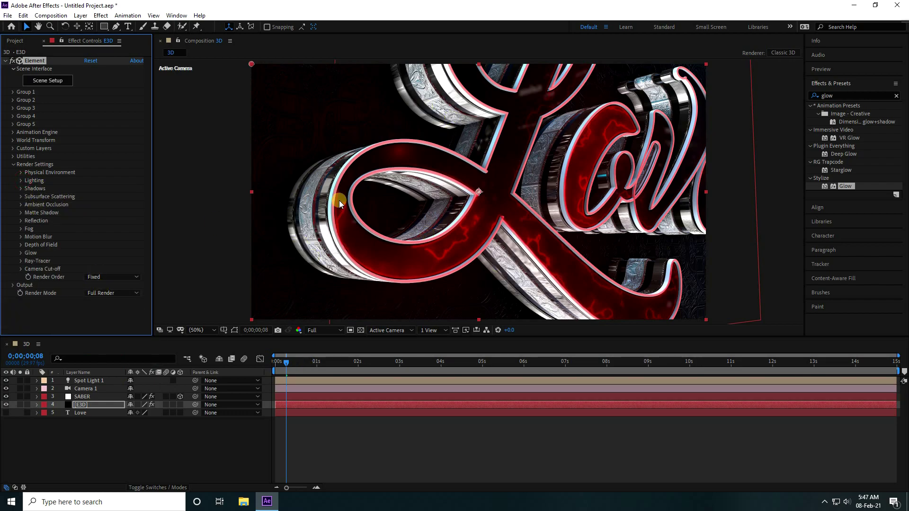
{"action": "left_click_drag", "start_coordinate": [287, 364], "coordinate": [275, 363]}
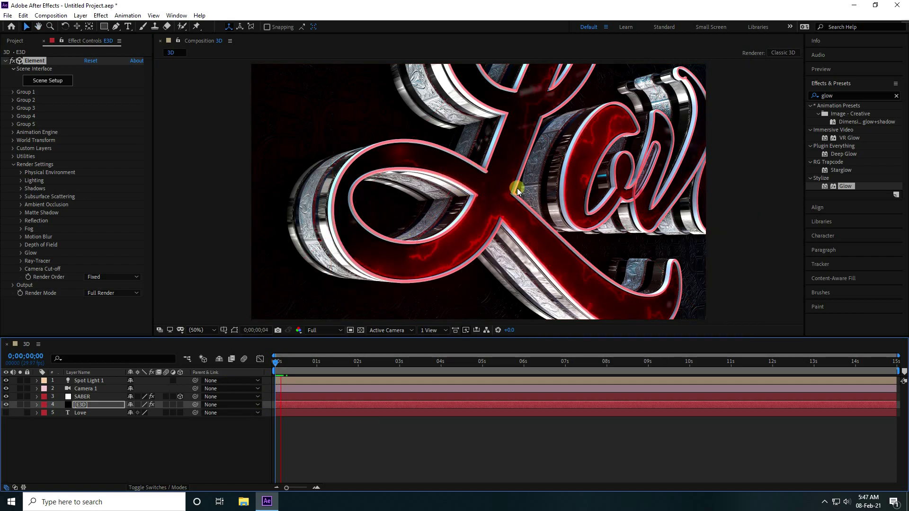
Create an adjustment layer and place it above all other layers in the composition.
{"action": "right_click", "coordinate": [149, 452]}
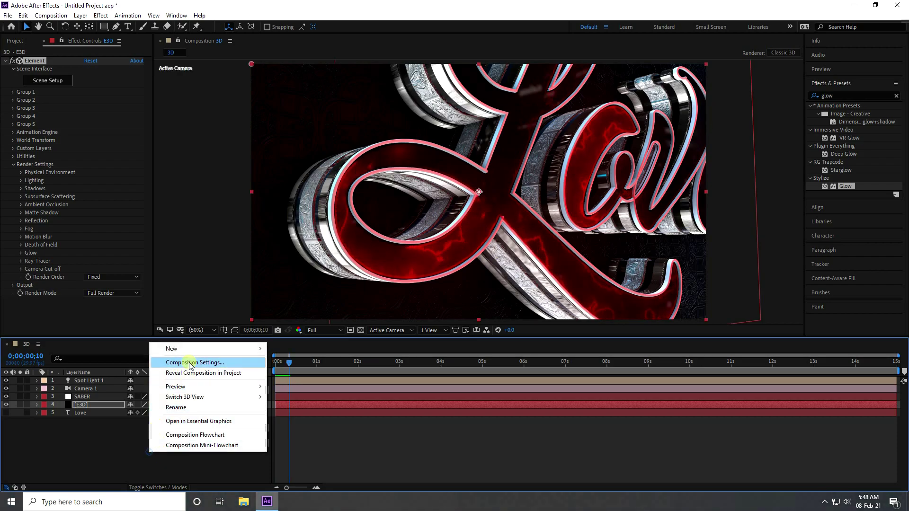
{"action": "mouse_move", "coordinate": [190, 349]}
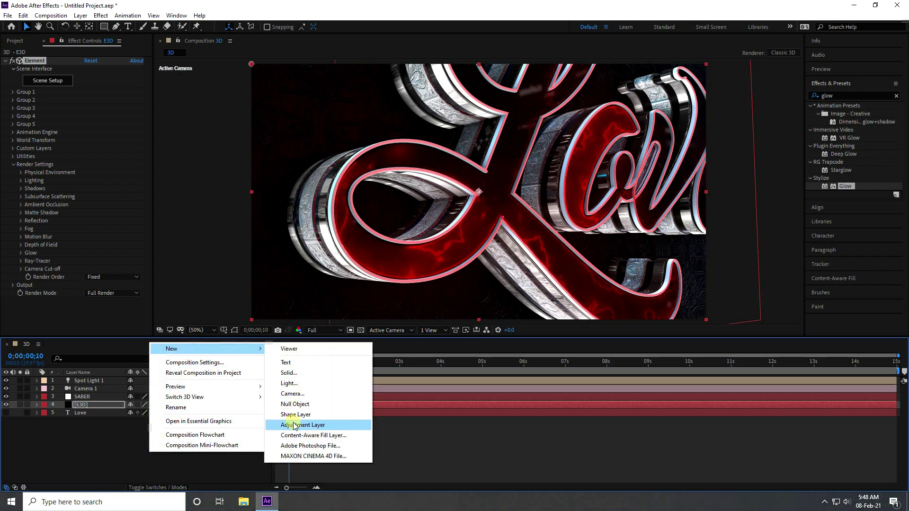
{"action": "left_click", "coordinate": [322, 425]}
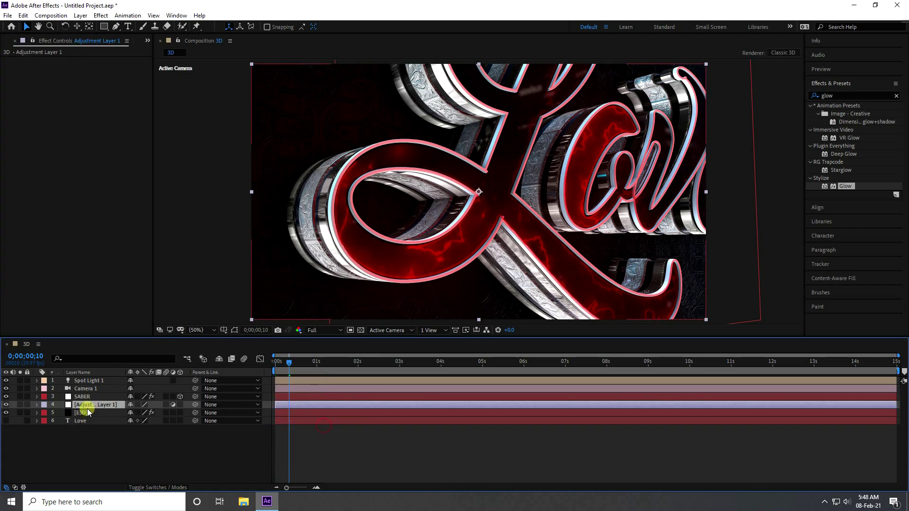
{"action": "left_click_drag", "start_coordinate": [87, 405], "coordinate": [93, 381]}
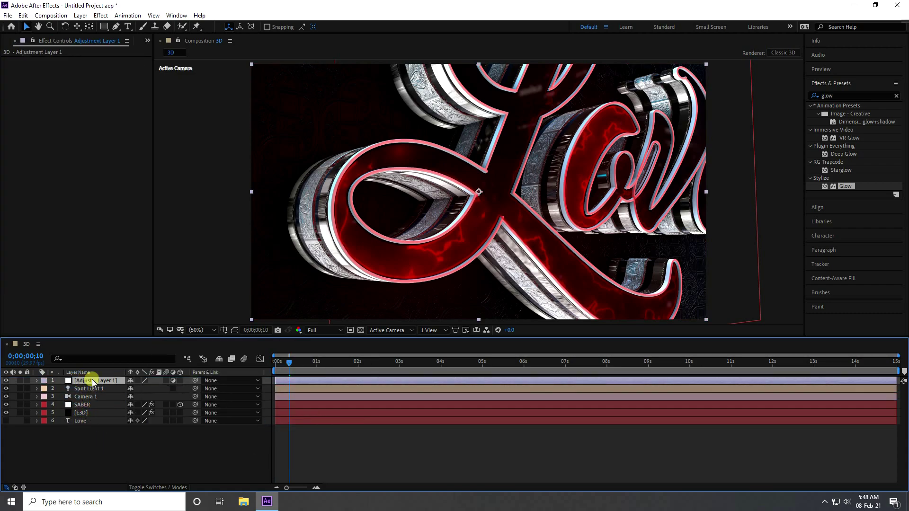
Apply the Curves effect to the adjustment layer and shape a gentle RGB S-curve with raised highlights and lowered shadows.
{"action": "left_click", "coordinate": [843, 93]}
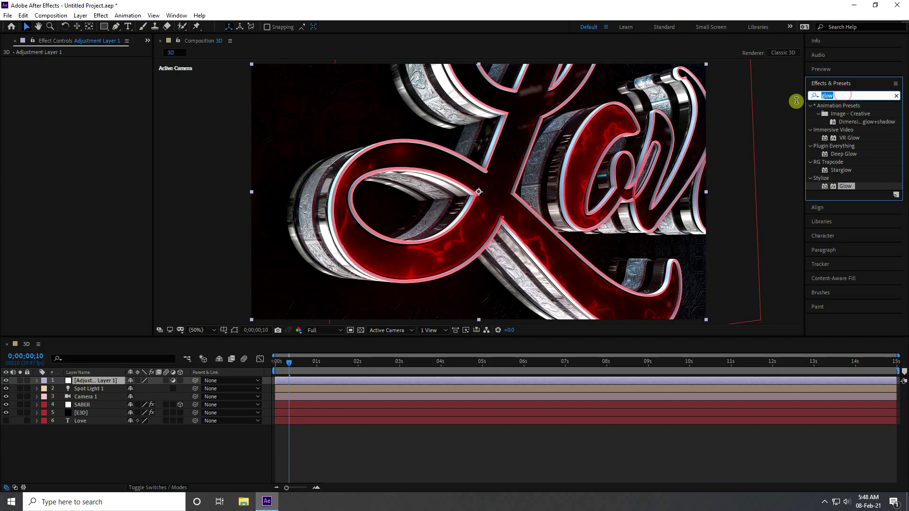
{"action": "type", "text": "cur"}
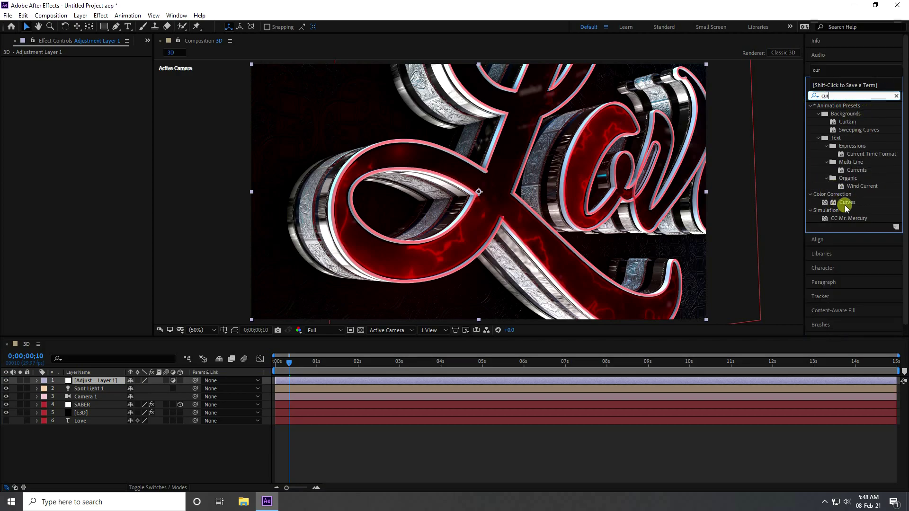
{"action": "left_click_drag", "start_coordinate": [845, 204], "coordinate": [91, 378]}
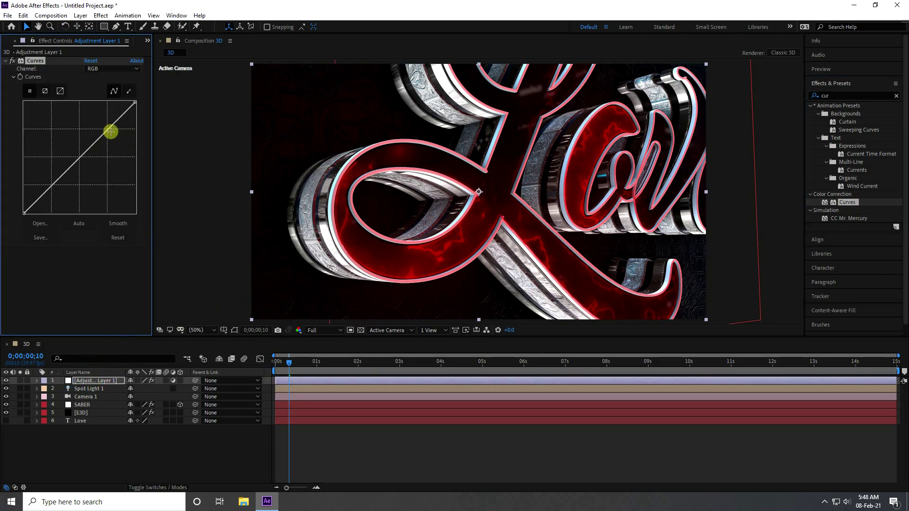
{"action": "left_click_drag", "start_coordinate": [110, 128], "coordinate": [104, 125]}
{"action": "mouse_move", "coordinate": [51, 176]}
{"action": "left_mouse_down"}
{"action": "mouse_move", "coordinate": [42, 184]}
{"action": "mouse_move", "coordinate": [52, 192]}
{"action": "left_mouse_up"}
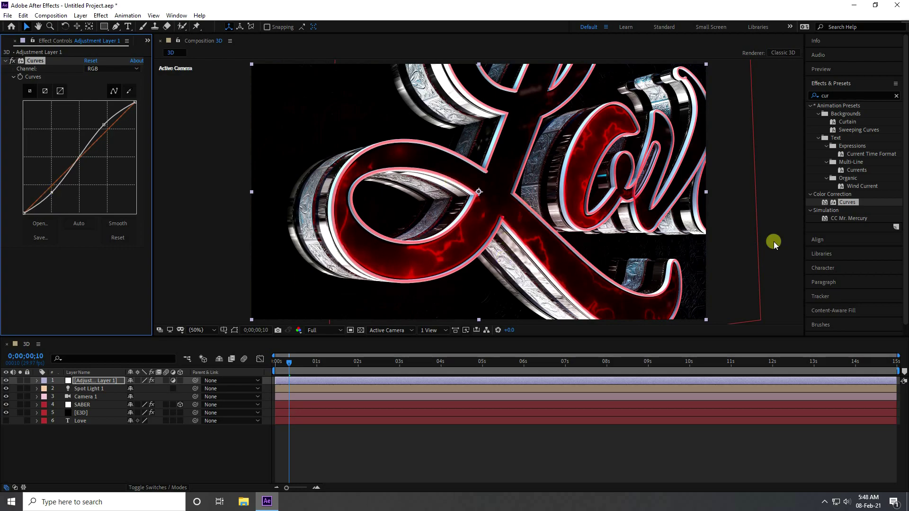
Apply the Stylize Glow effect to the adjustment layer.
{"action": "left_click", "coordinate": [854, 92]}
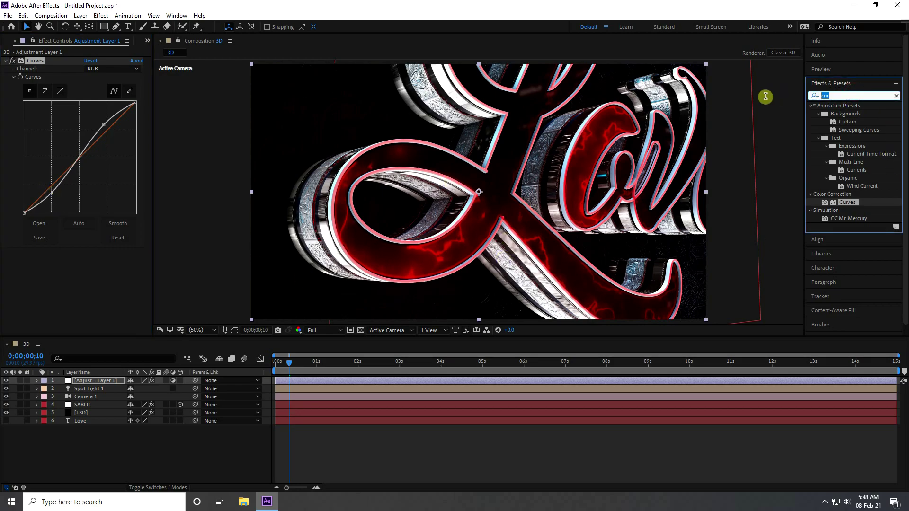
{"action": "type", "text": "glow"}
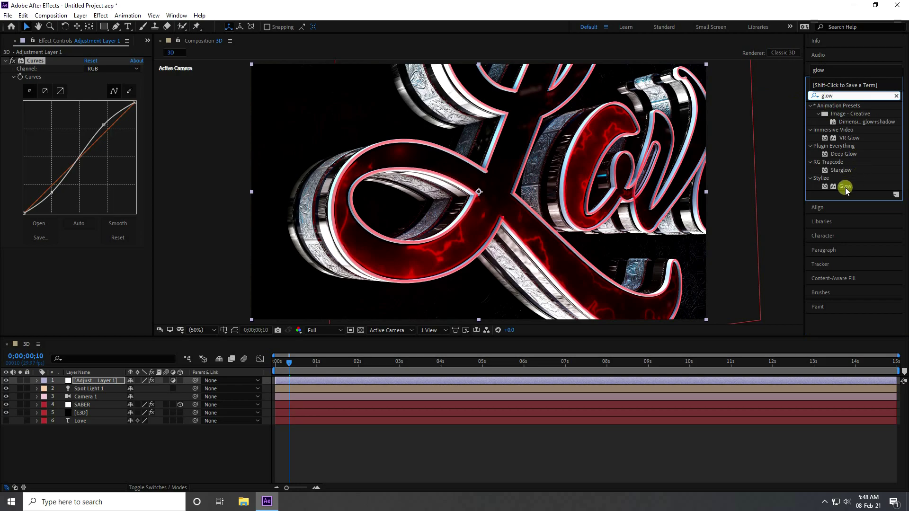
{"action": "left_click_drag", "start_coordinate": [845, 189], "coordinate": [85, 380]}
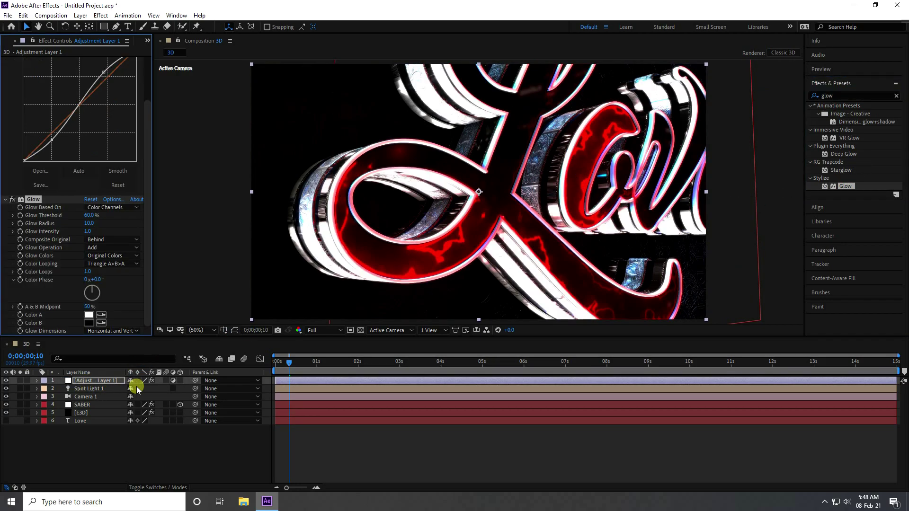
Set the adjustment layer's Glow Radius to 500 and Glow Threshold to 80%.
{"action": "left_click", "coordinate": [87, 224]}
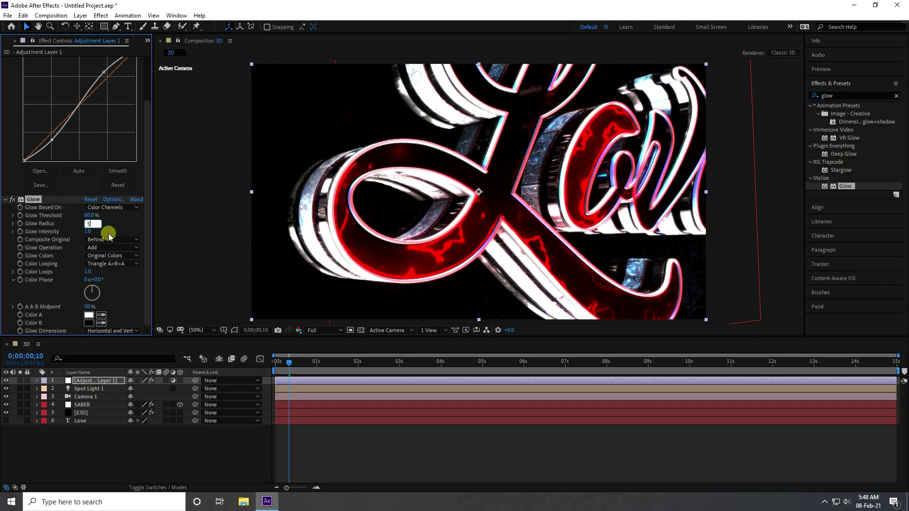
{"action": "type", "text": "500"}
{"action": "key", "text": "Return"}
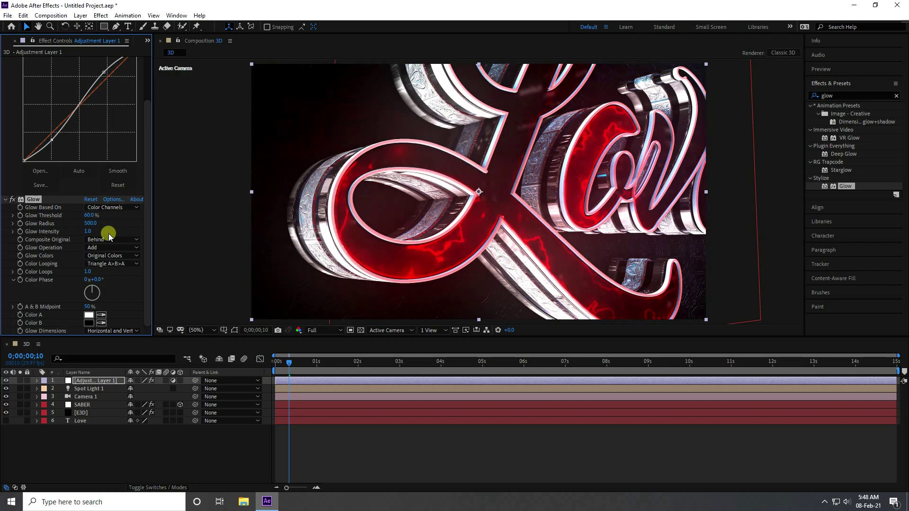
{"action": "left_click", "coordinate": [89, 216]}
{"action": "key", "text": "Return"}
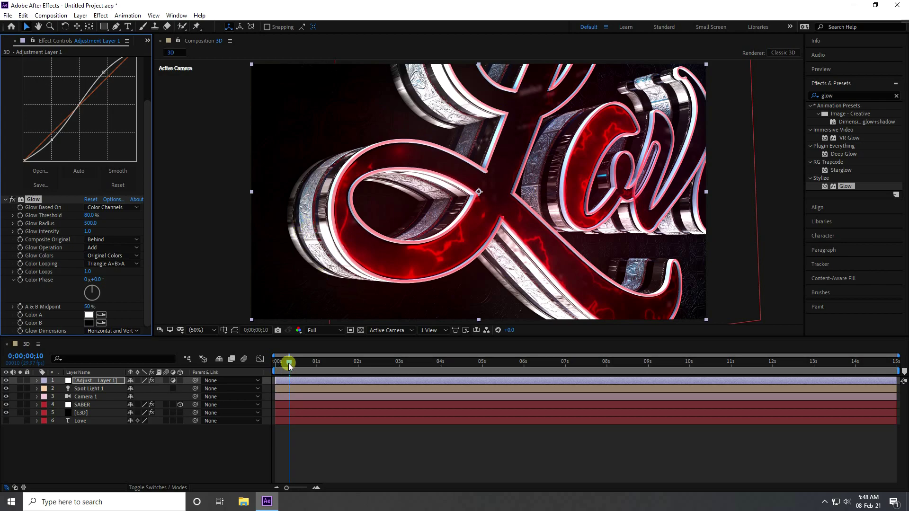
Set a Position keyframe for Camera 1 at the start of the composition, 0;00;00;00.
{"action": "left_click_drag", "start_coordinate": [287, 362], "coordinate": [276, 362]}
{"action": "left_click", "coordinate": [241, 441]}
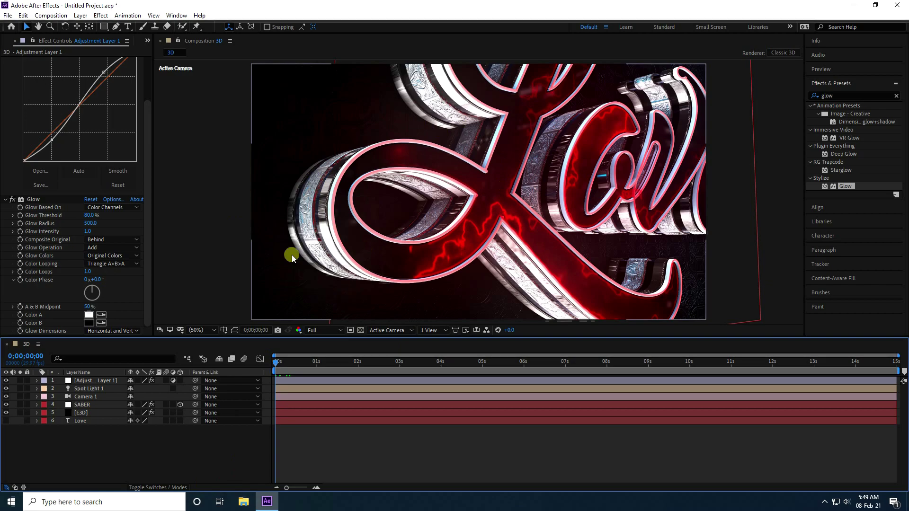
{"action": "left_click", "coordinate": [84, 398]}
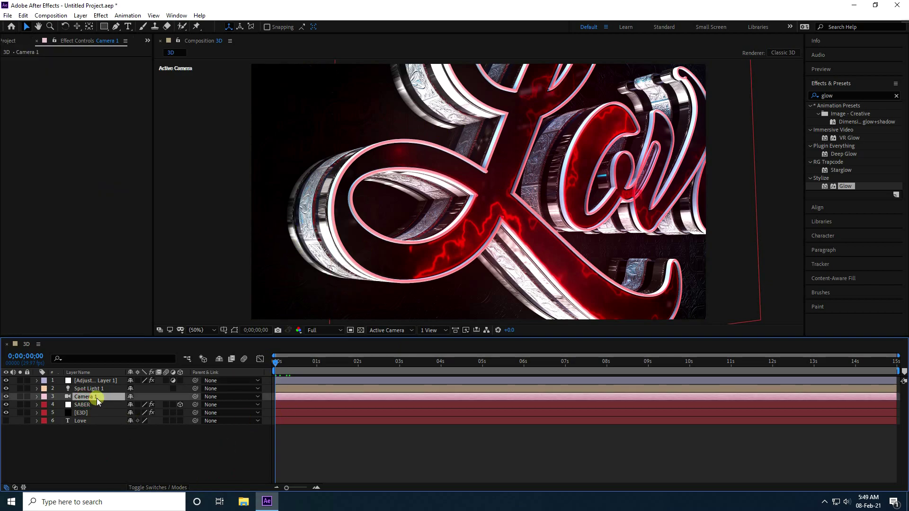
{"action": "key", "text": "p"}
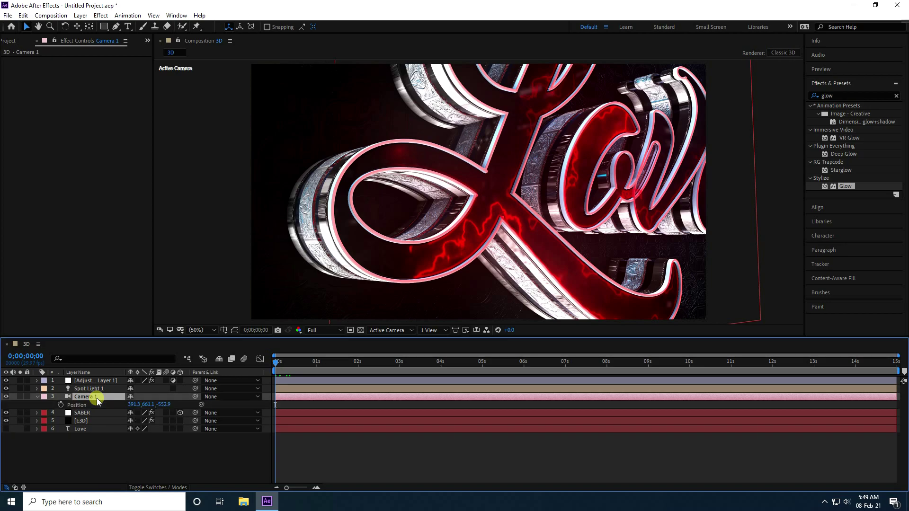
{"action": "left_click", "coordinate": [60, 405]}
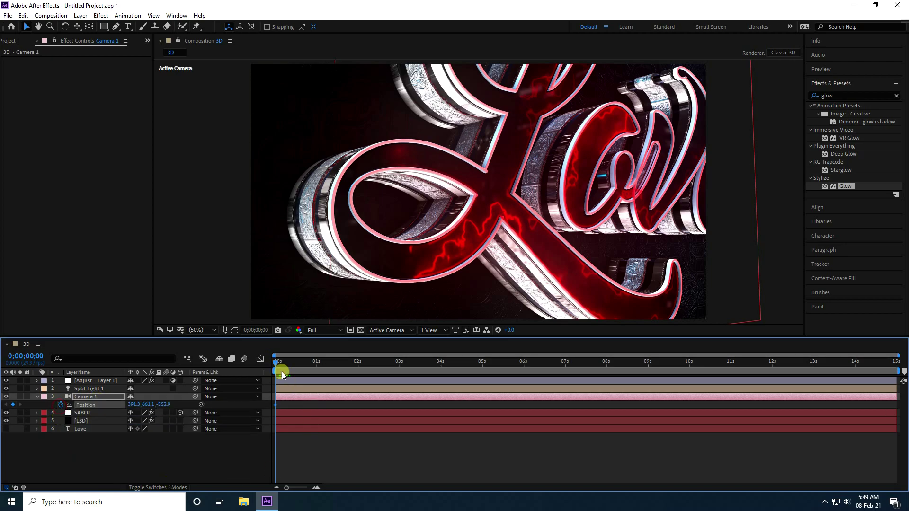
At 0;00;14;29, orbit the camera to a lower angle from the other side of the text, with Position about 1315.6, 875.8, -511.1.
{"action": "left_click_drag", "start_coordinate": [281, 362], "coordinate": [896, 362]}
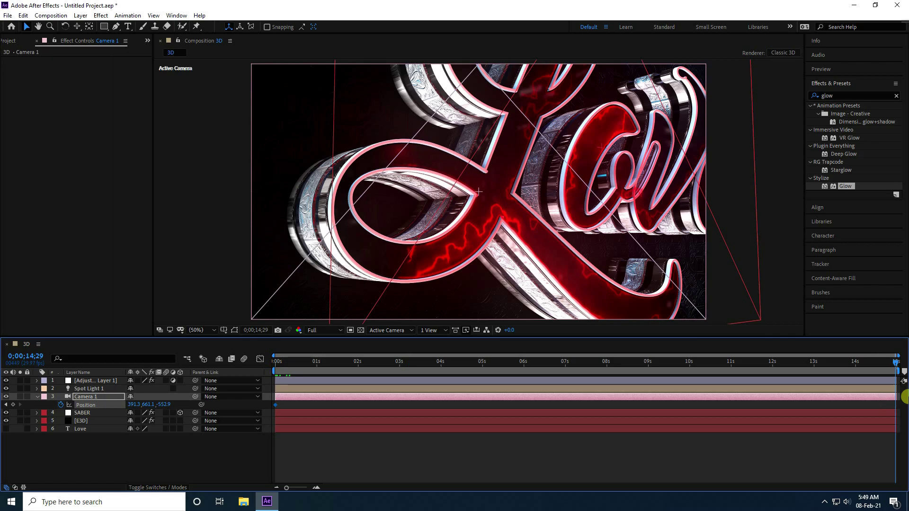
{"action": "left_click", "coordinate": [297, 260]}
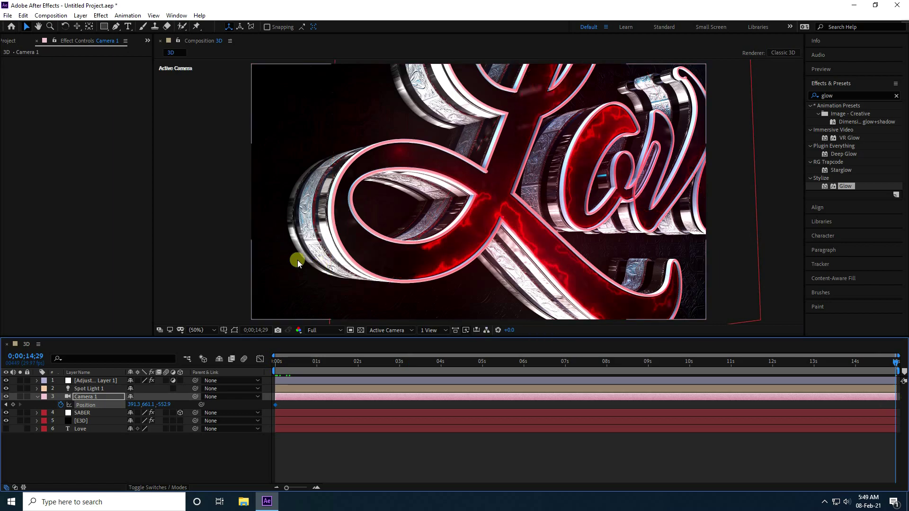
{"action": "left_click", "coordinate": [79, 28]}
{"action": "left_click_drag", "start_coordinate": [79, 28], "coordinate": [110, 36]}
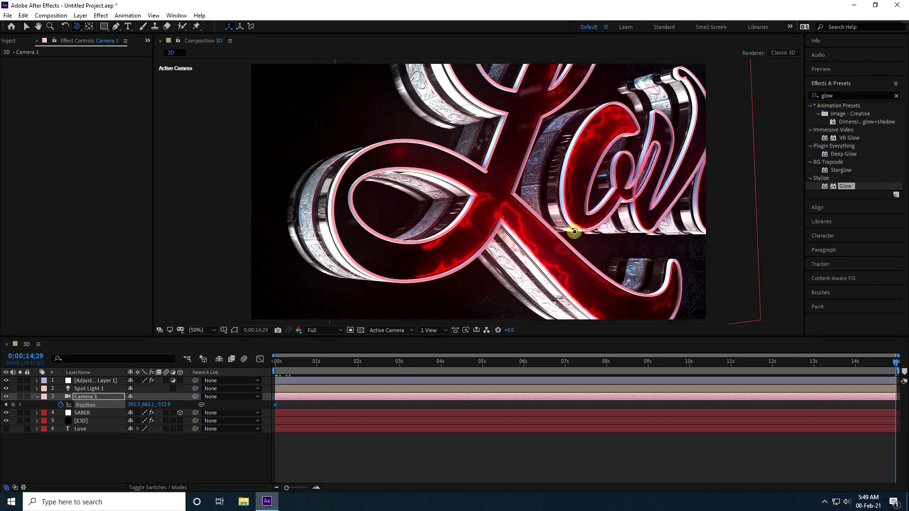
{"action": "left_click_drag", "start_coordinate": [574, 231], "coordinate": [505, 217]}
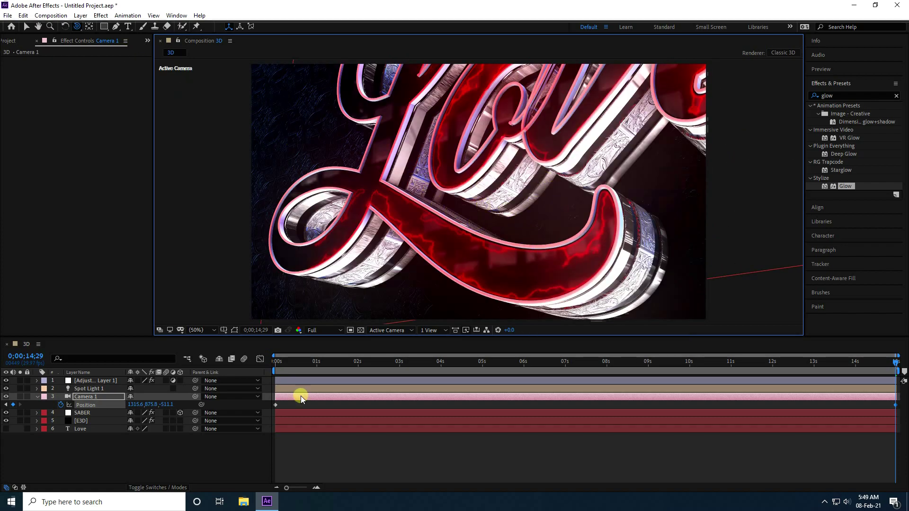
Apply Easy Ease to both Camera 1 Position keyframes and preview the camera move from the start.
{"action": "left_click_drag", "start_coordinate": [282, 360], "coordinate": [254, 365]}
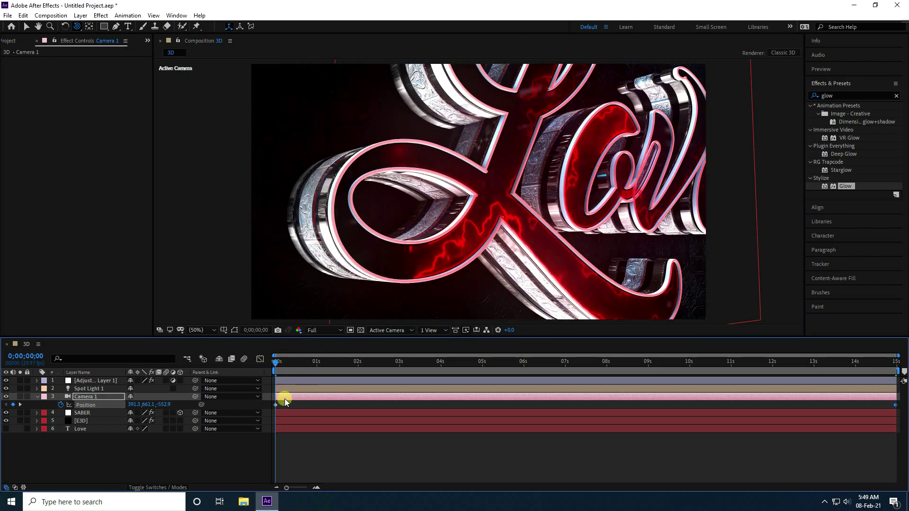
{"action": "left_click", "coordinate": [274, 405]}
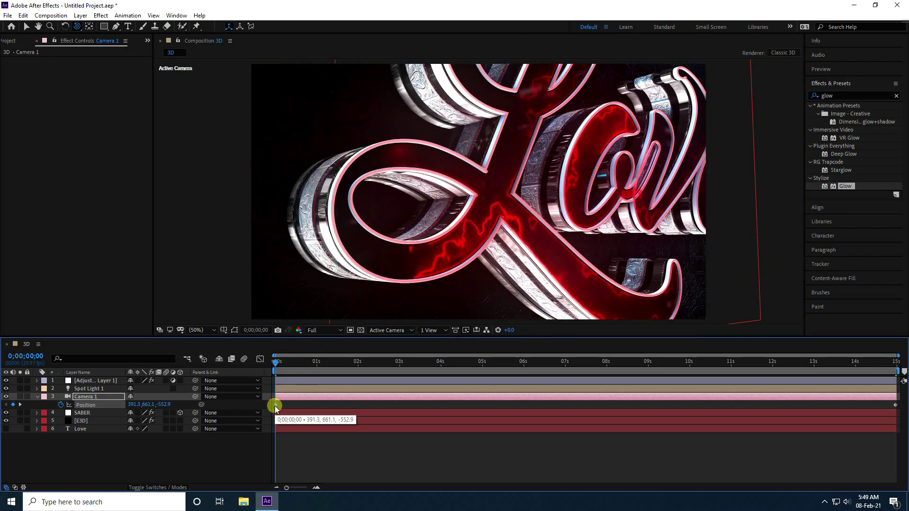
{"action": "left_click", "coordinate": [893, 404], "text": "shift"}
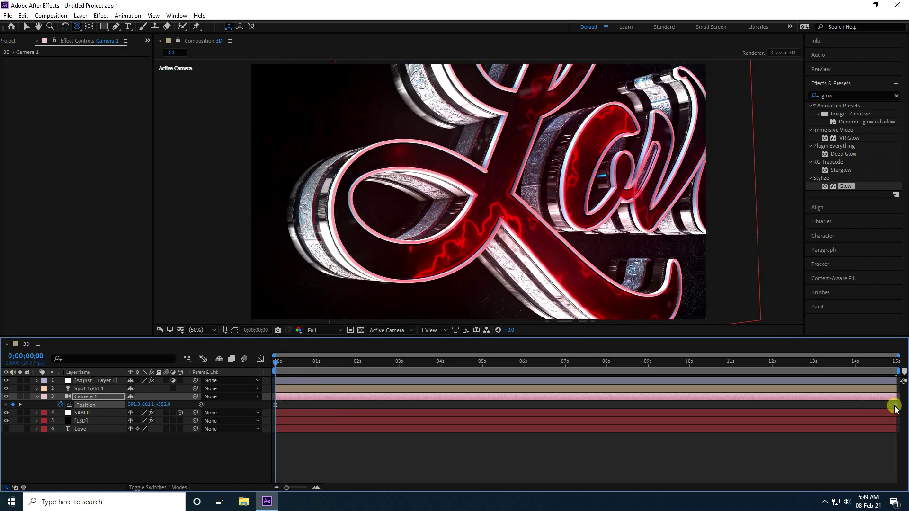
{"action": "key", "text": "F9"}
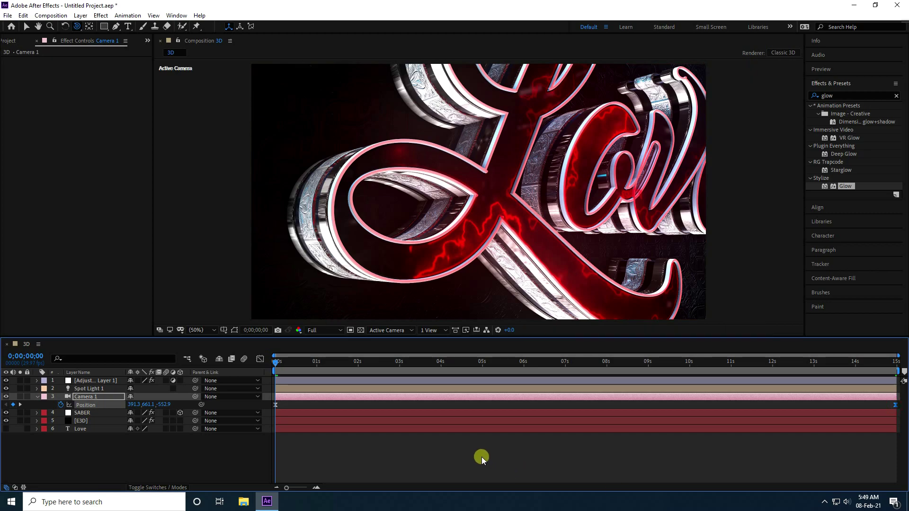
{"action": "key", "text": "space"}
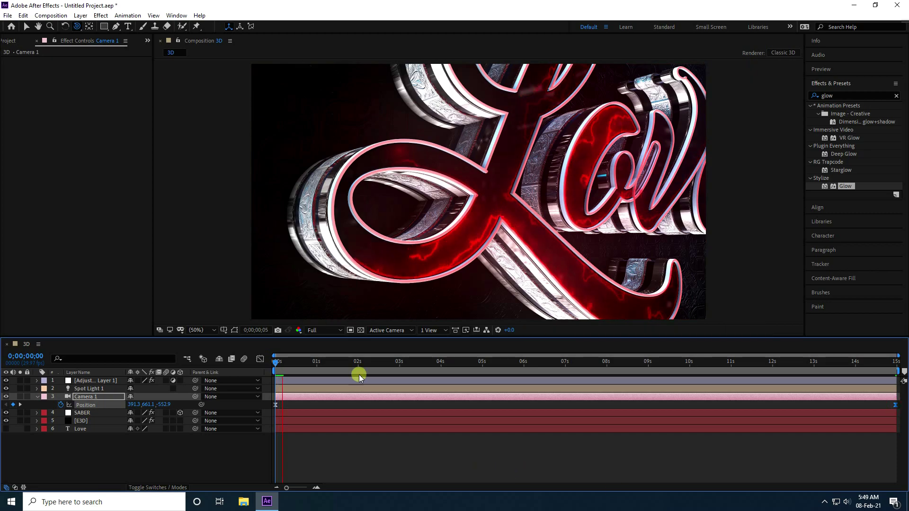